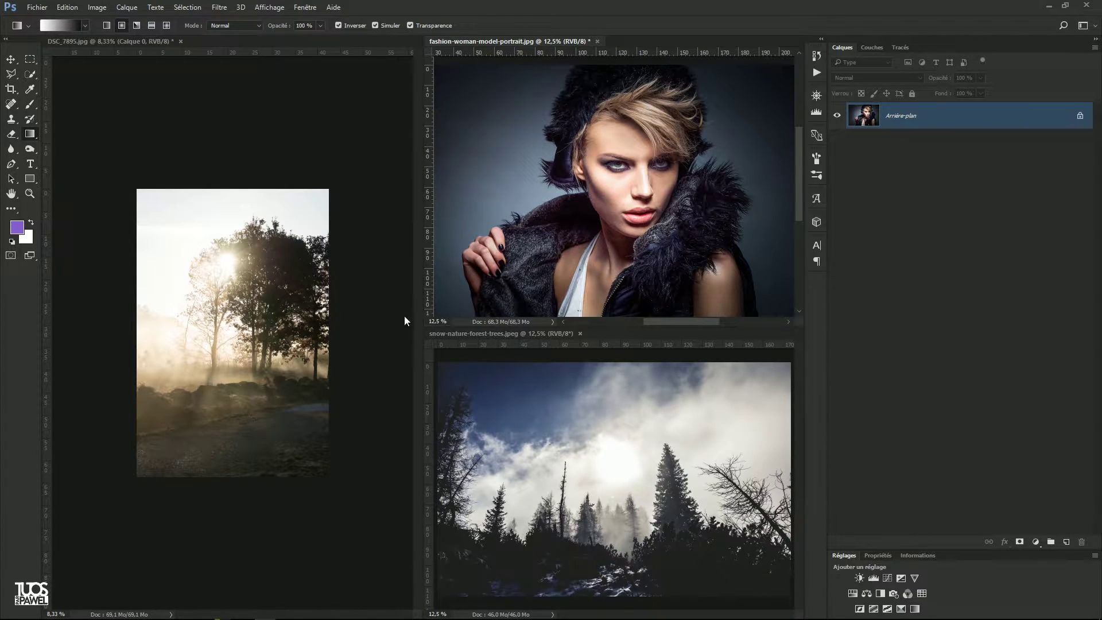
drag(422, 185, 357, 188)
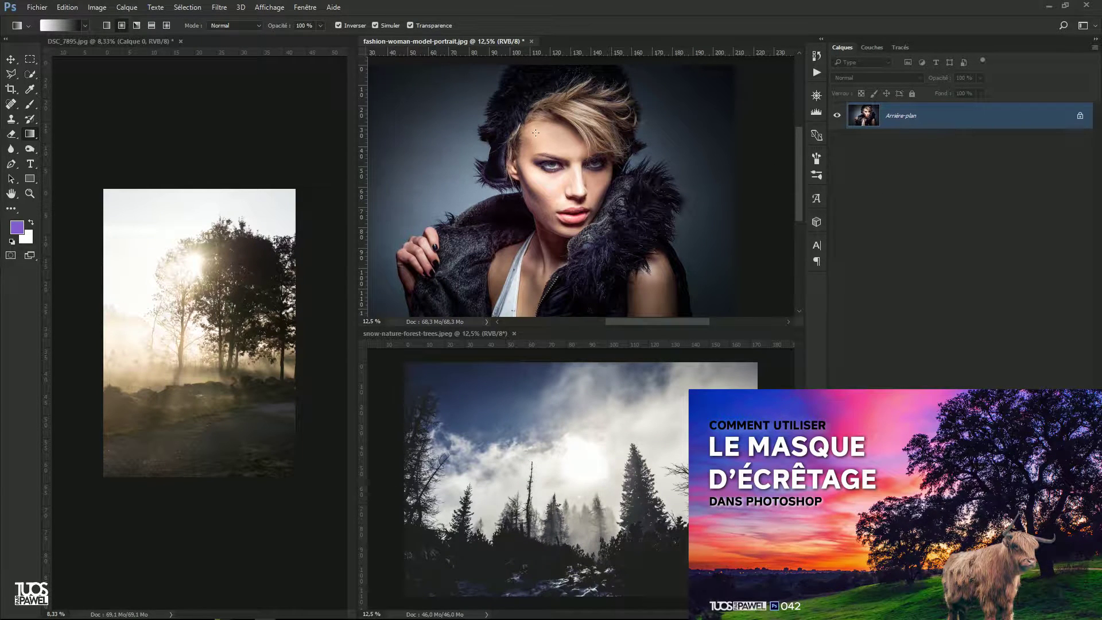
click(1095, 48)
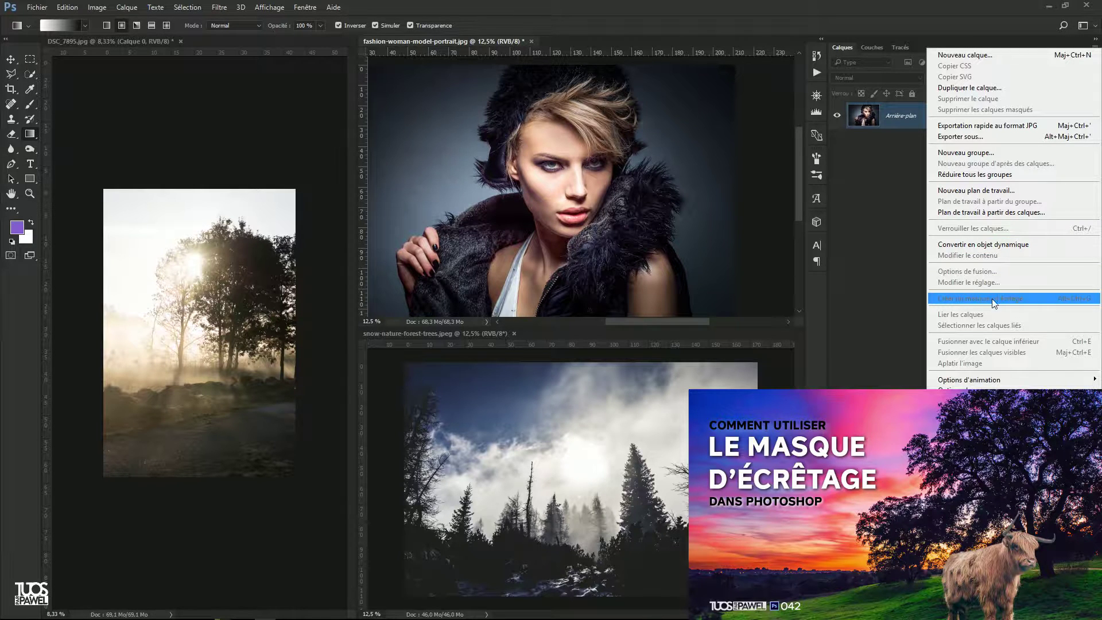
click(877, 252)
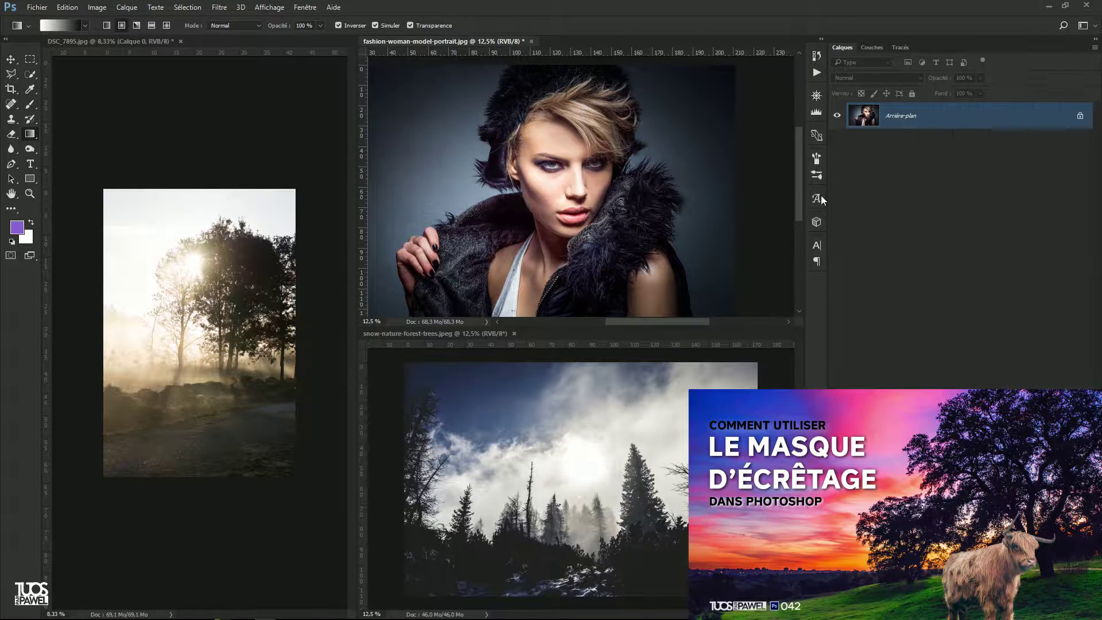
Step: Switch to the Move tool and regroup all open images into tabs with DSC_7895.jpg as the active document
click(11, 59)
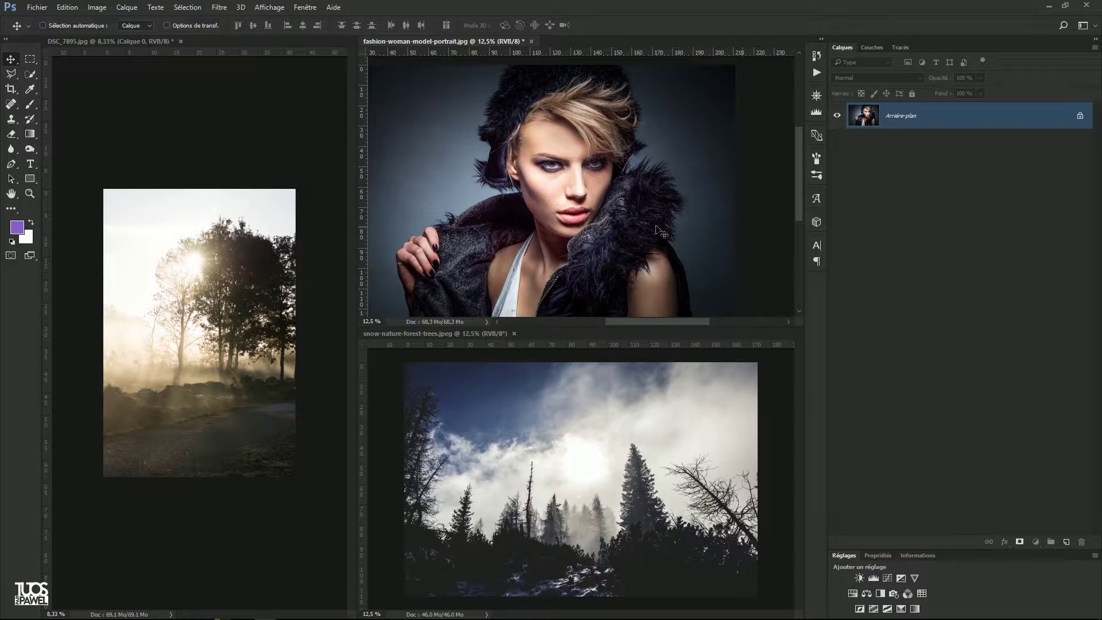
drag(490, 183, 534, 175)
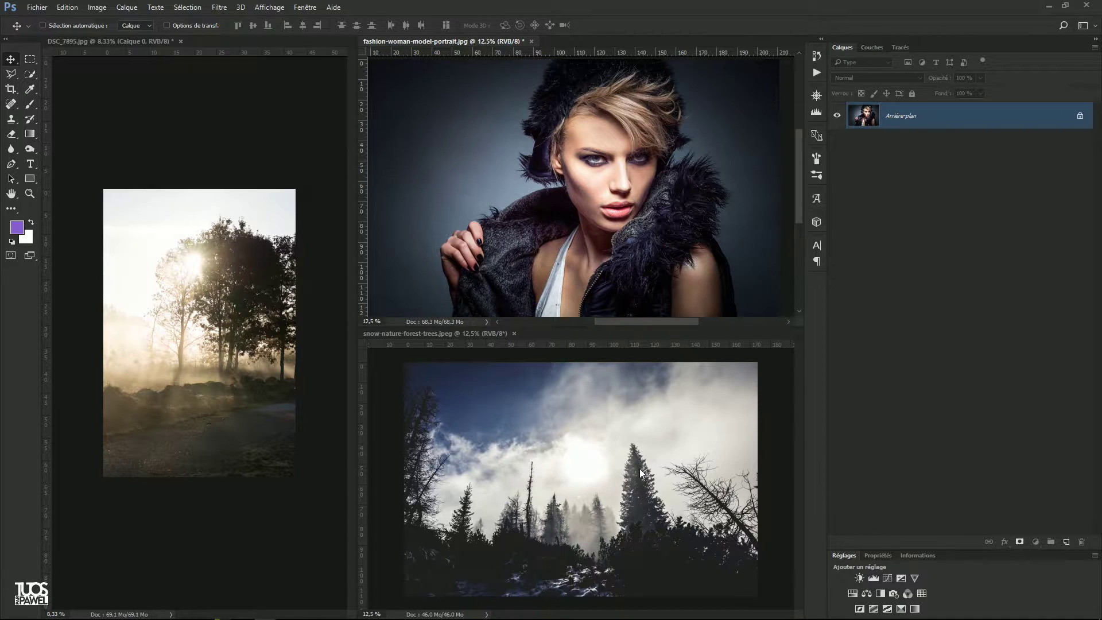
click(290, 165)
key(ctrl+plus)
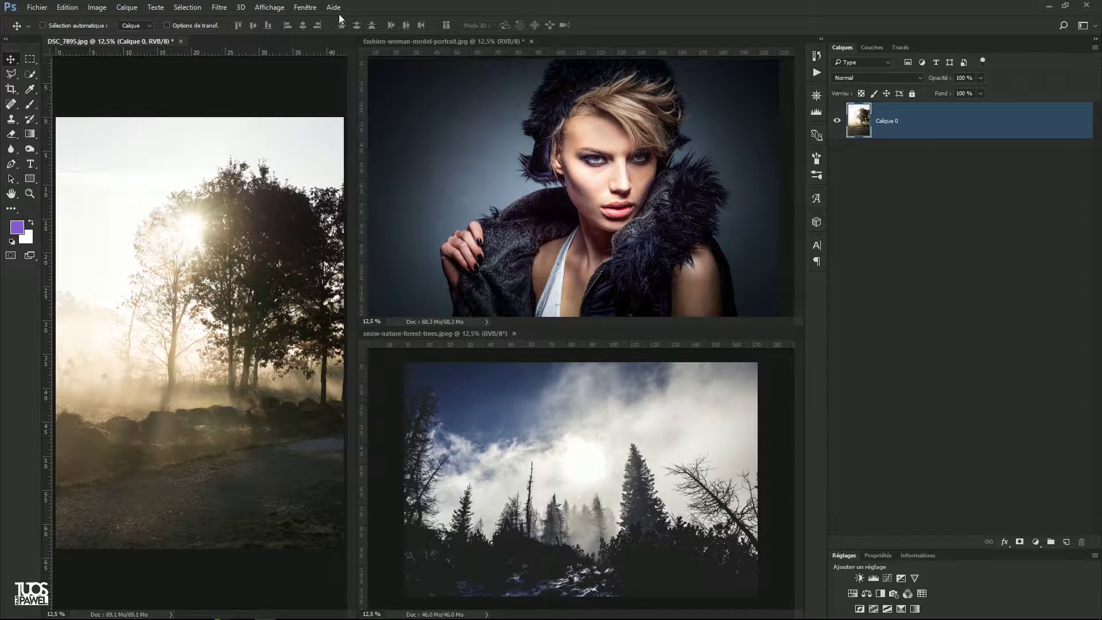
click(309, 12)
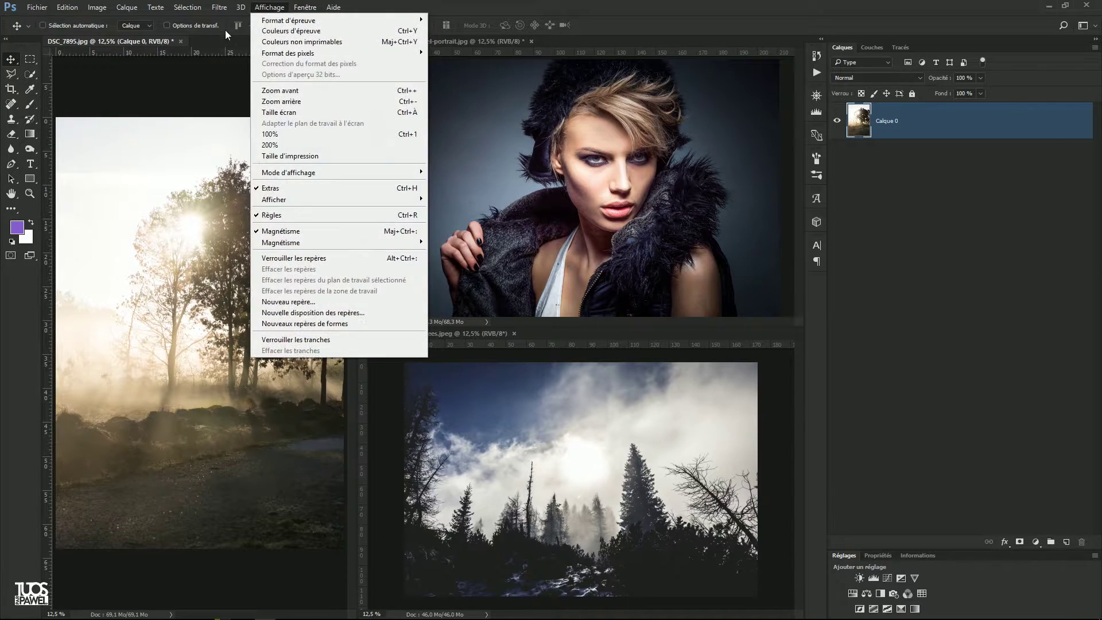
mouse_move(314, 22)
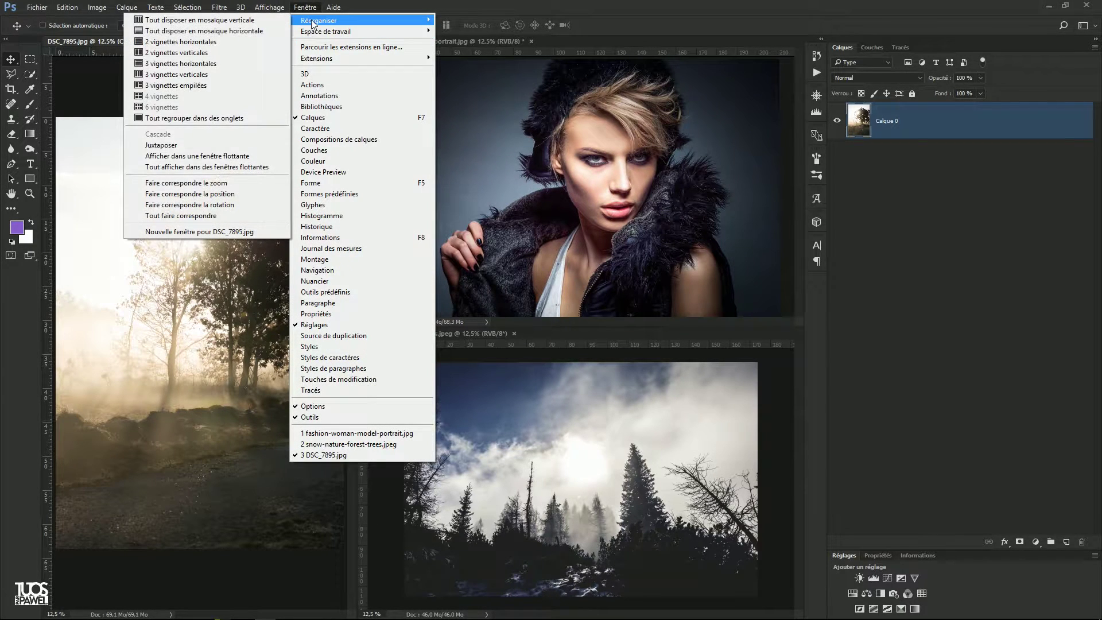
click(169, 119)
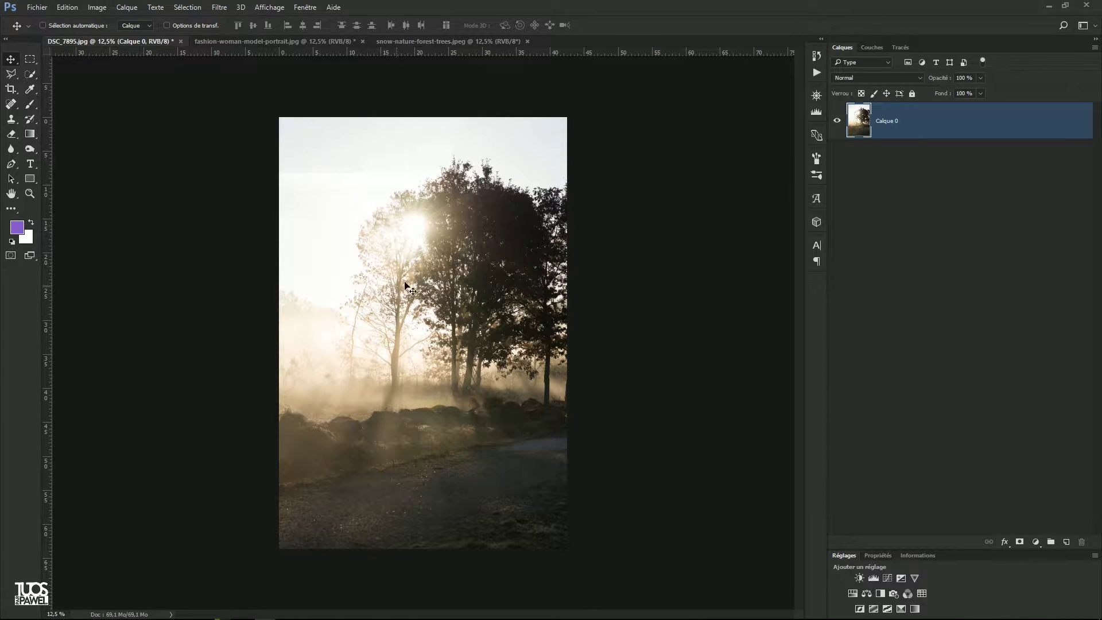
click(96, 8)
click(106, 89)
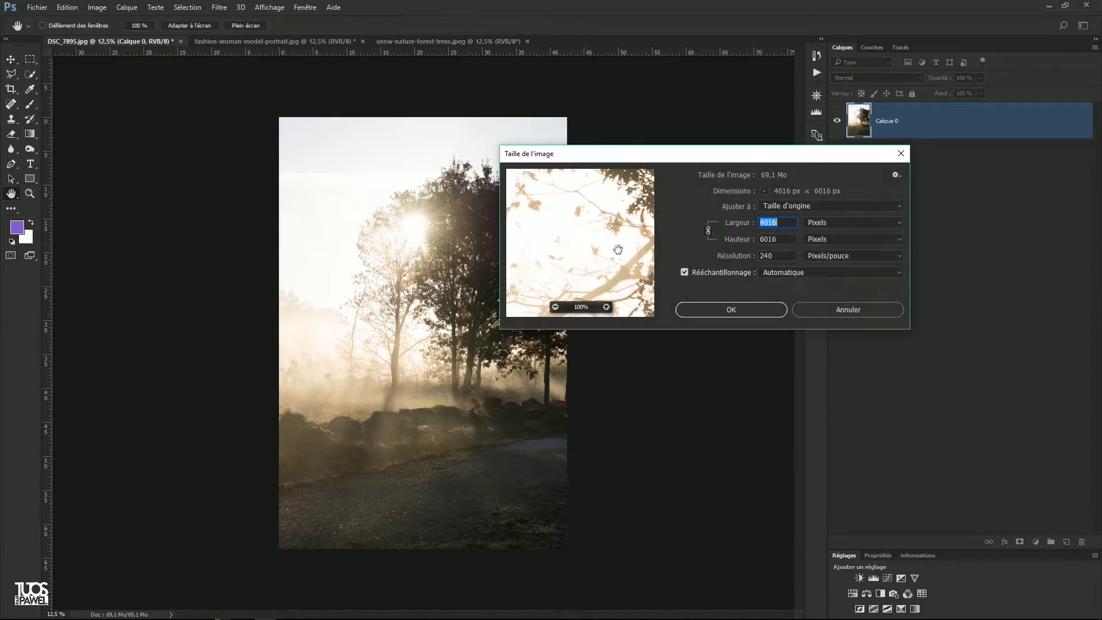
click(806, 229)
click(807, 227)
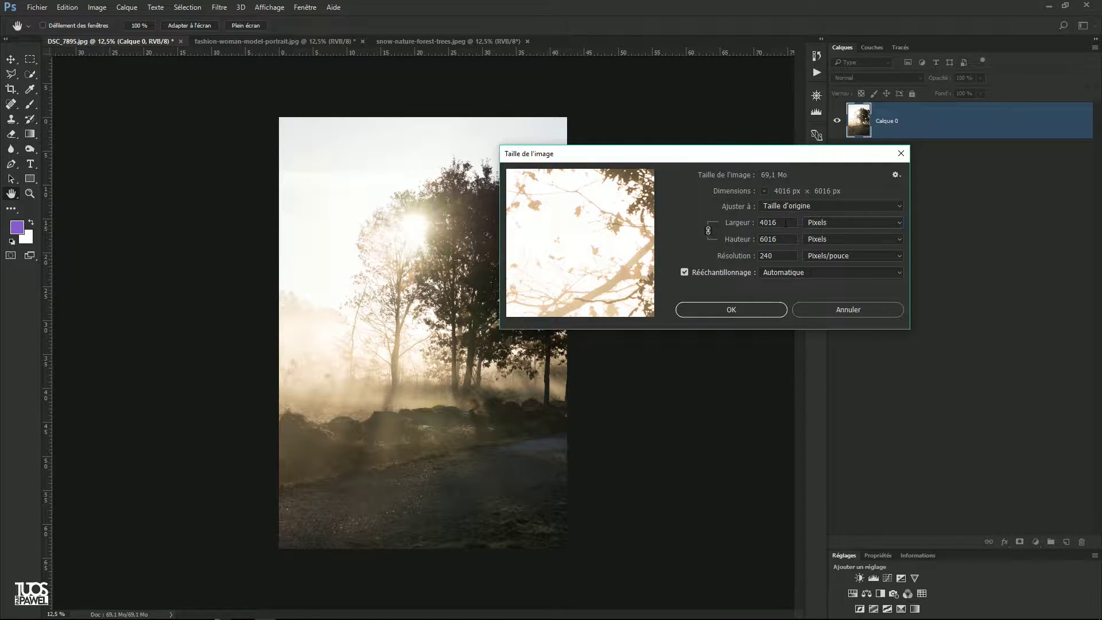
click(783, 223)
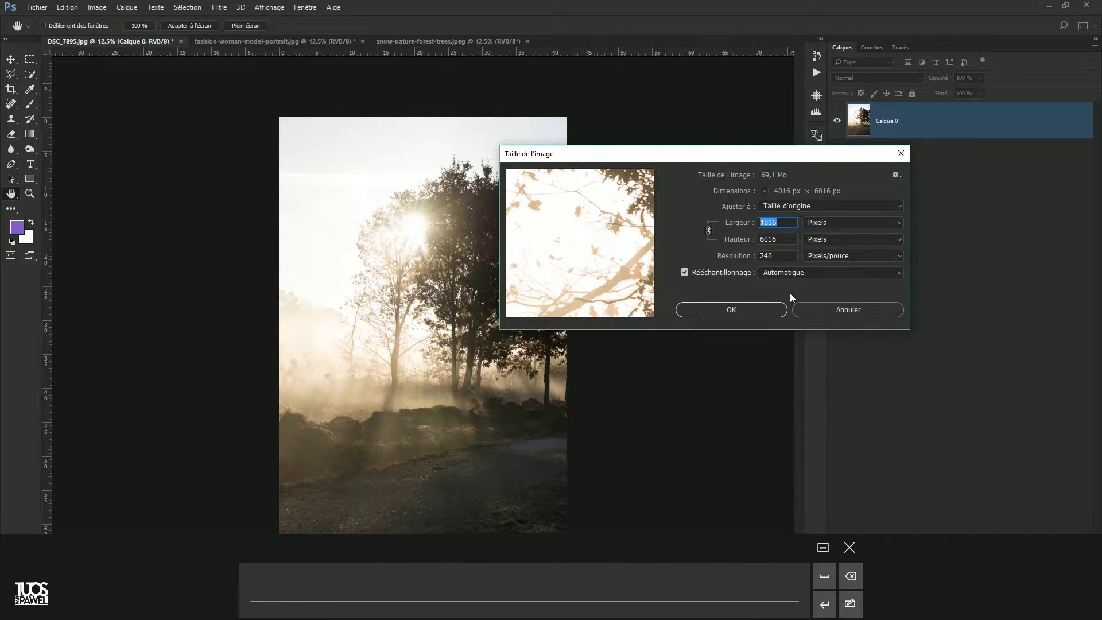
click(784, 243)
click(782, 224)
click(782, 237)
text(3000)
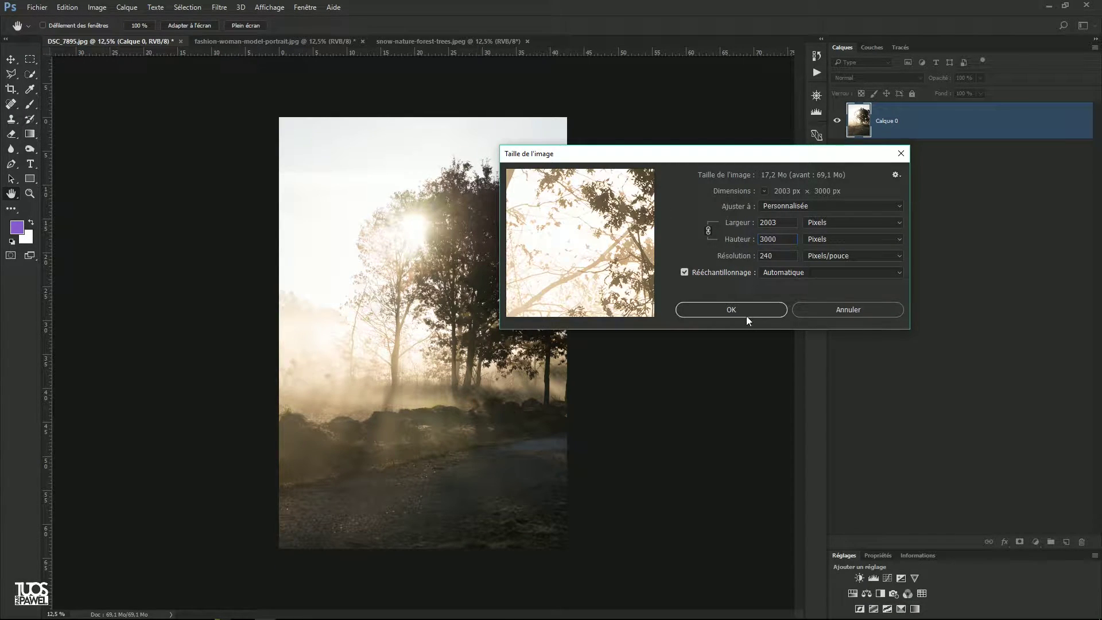
click(833, 310)
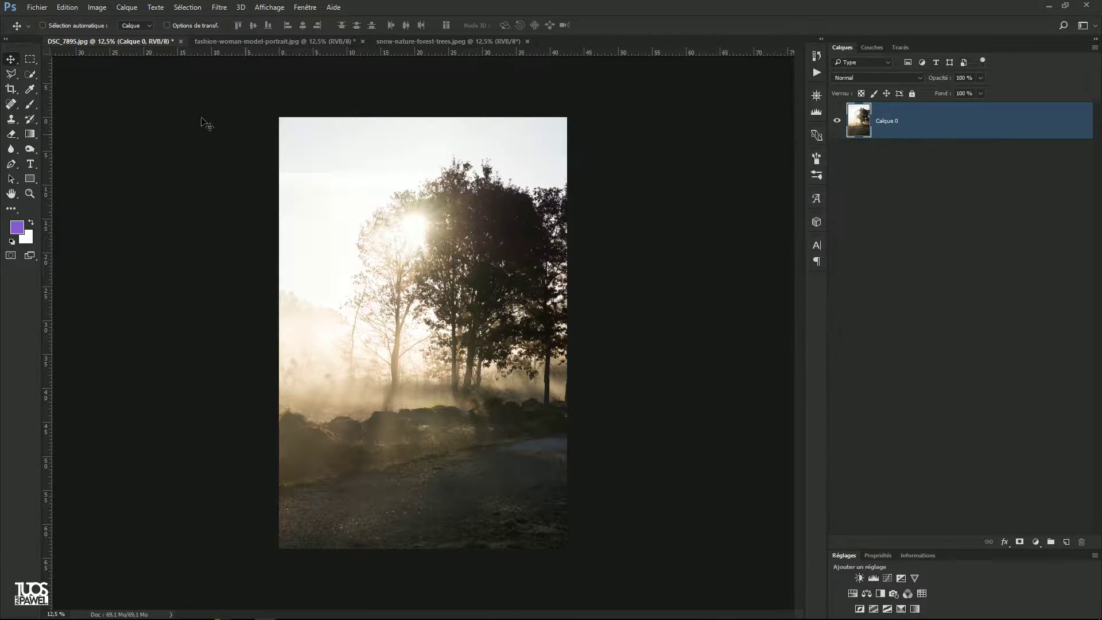
click(99, 8)
click(862, 143)
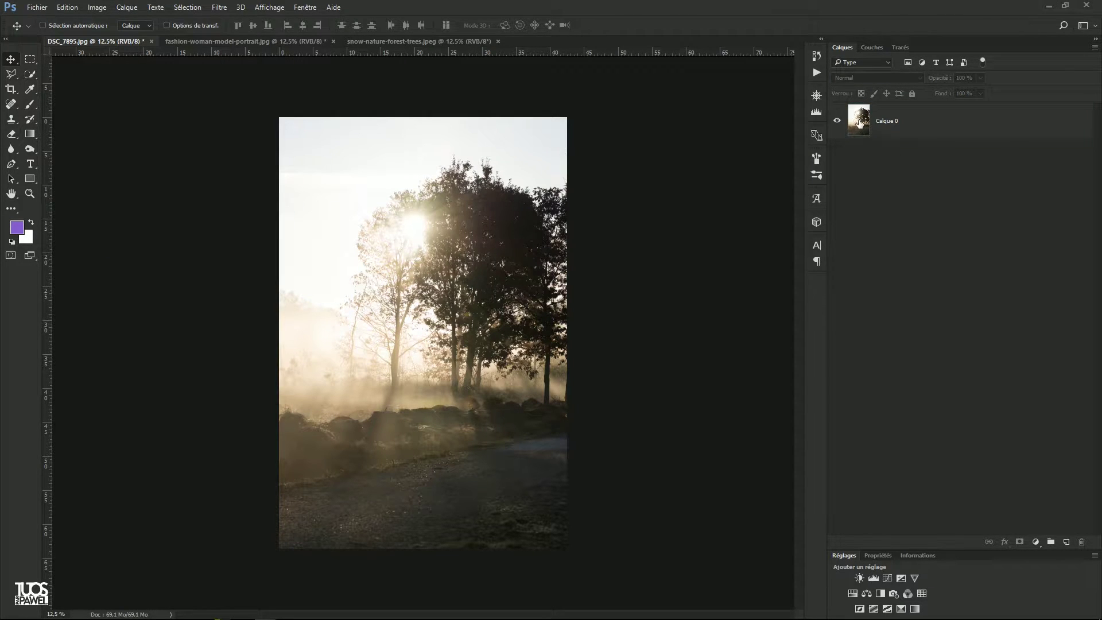
click(865, 122)
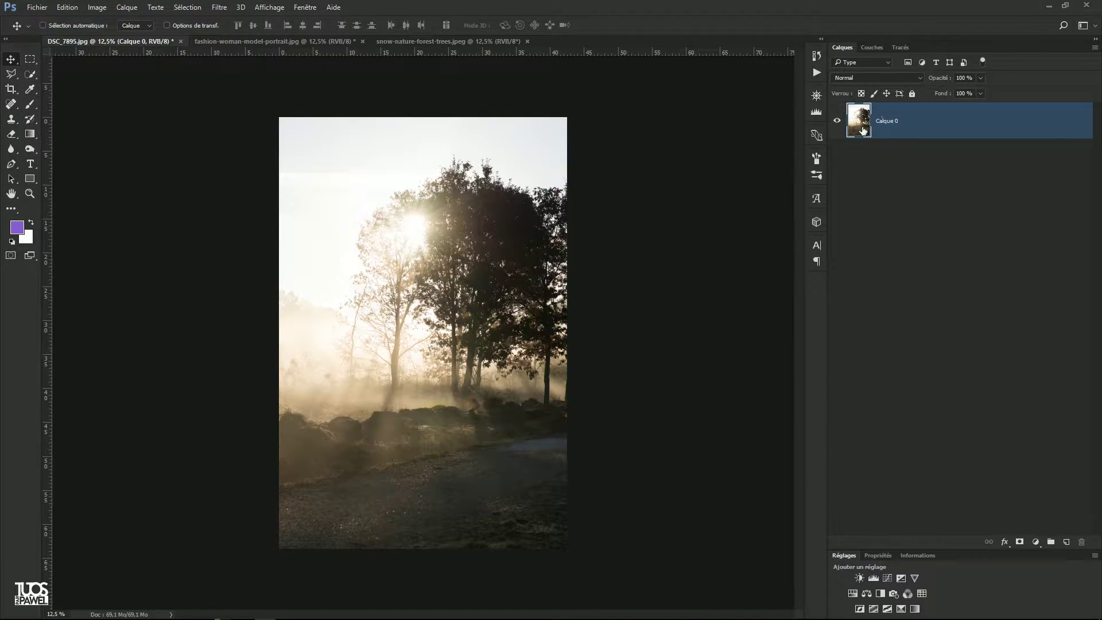
Step: Widen the canvas of DSC_7895.jpg to 8500 pixels, anchored at the centre
click(97, 8)
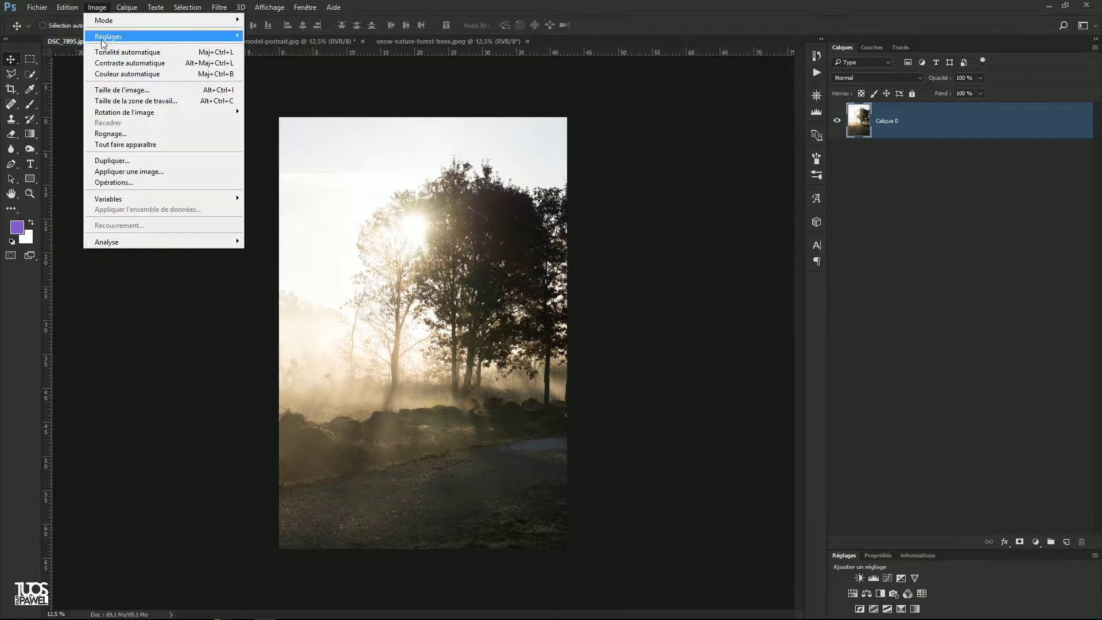
click(131, 102)
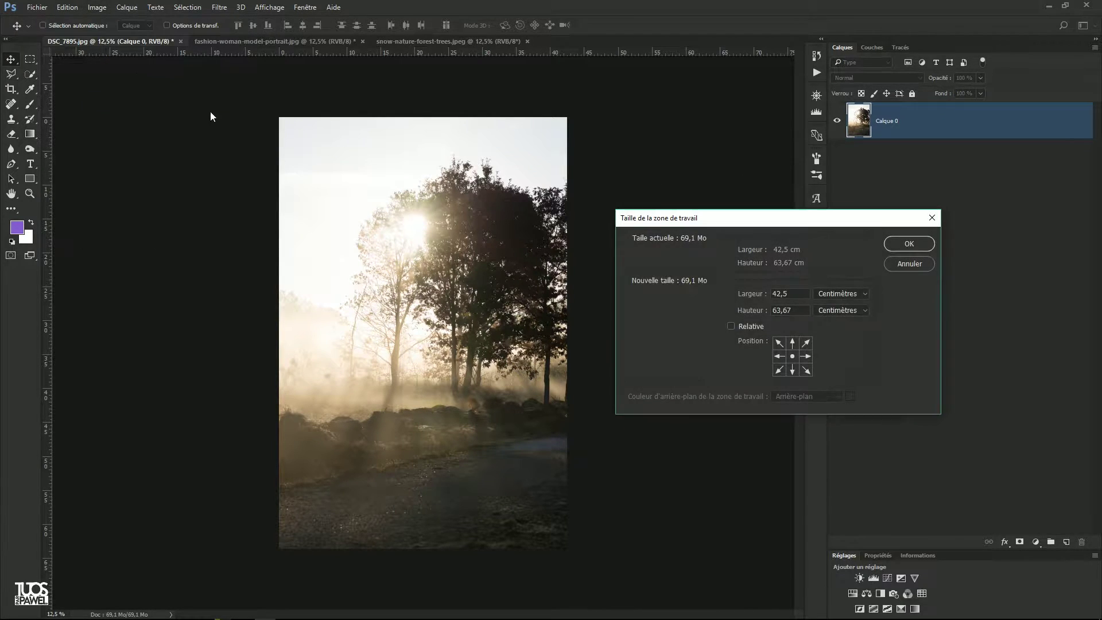
click(836, 298)
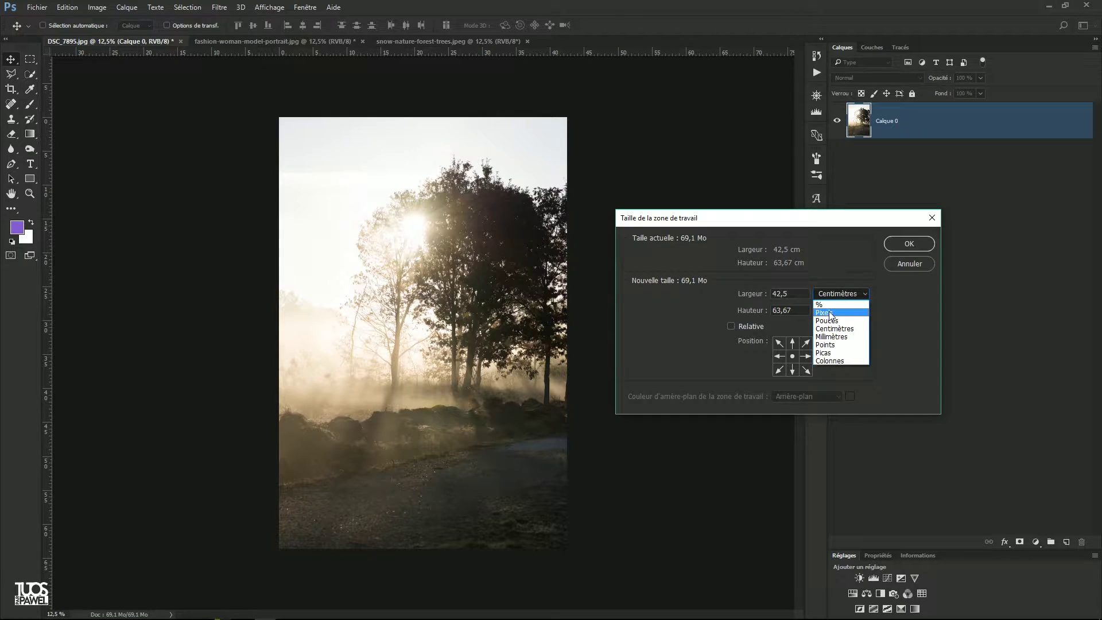
click(831, 310)
drag(799, 295, 699, 297)
text(8000)
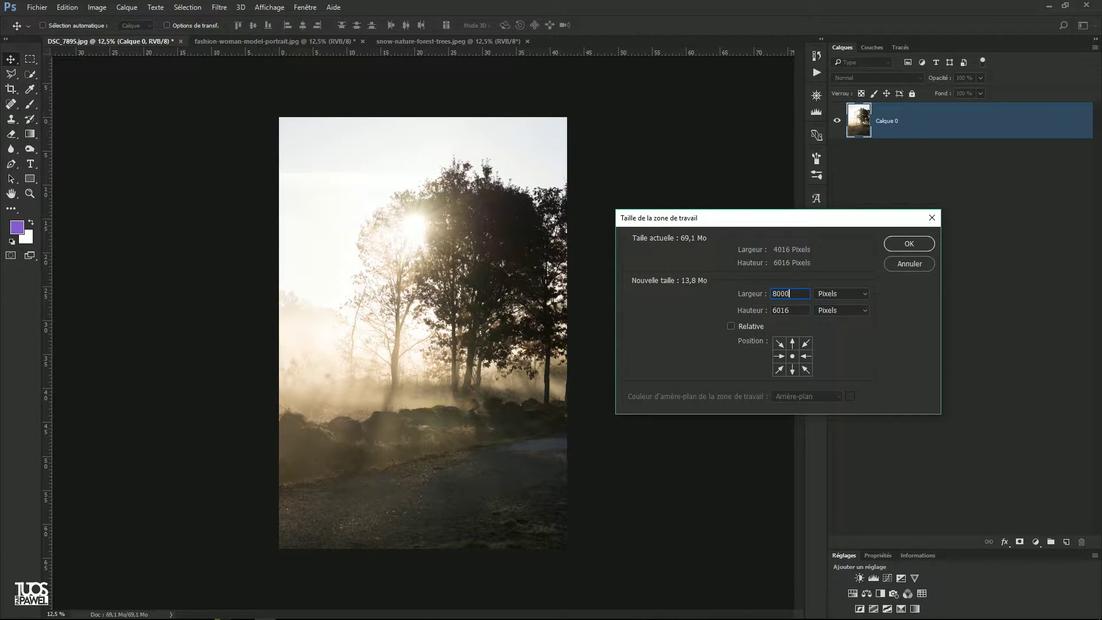
text(500)
click(908, 244)
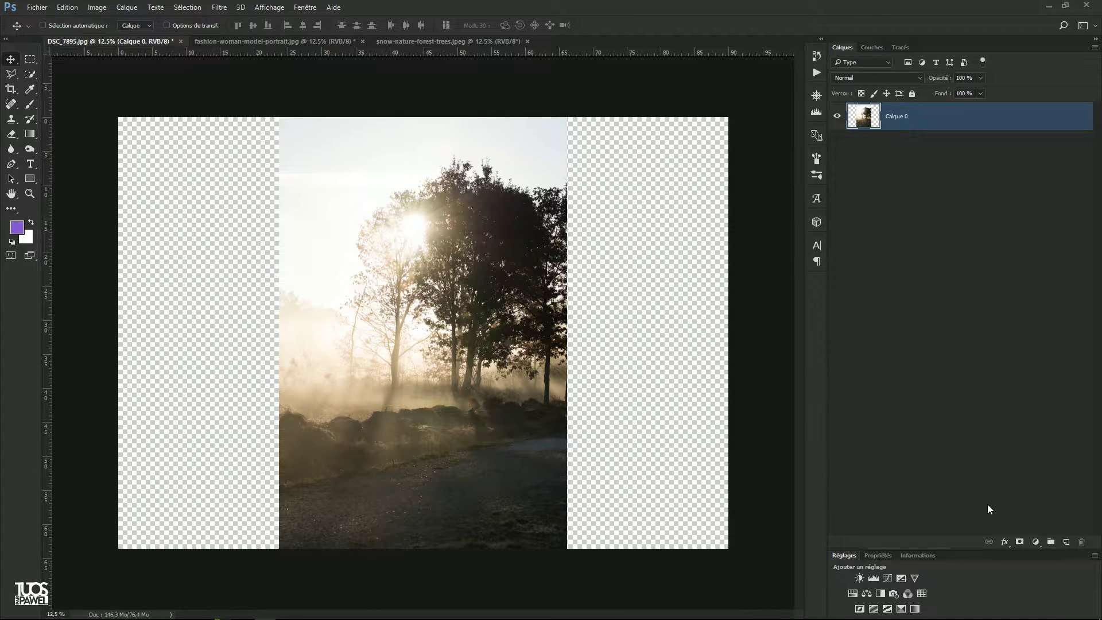
Step: Create a linear gradient fill layer above Calque 0
click(1035, 542)
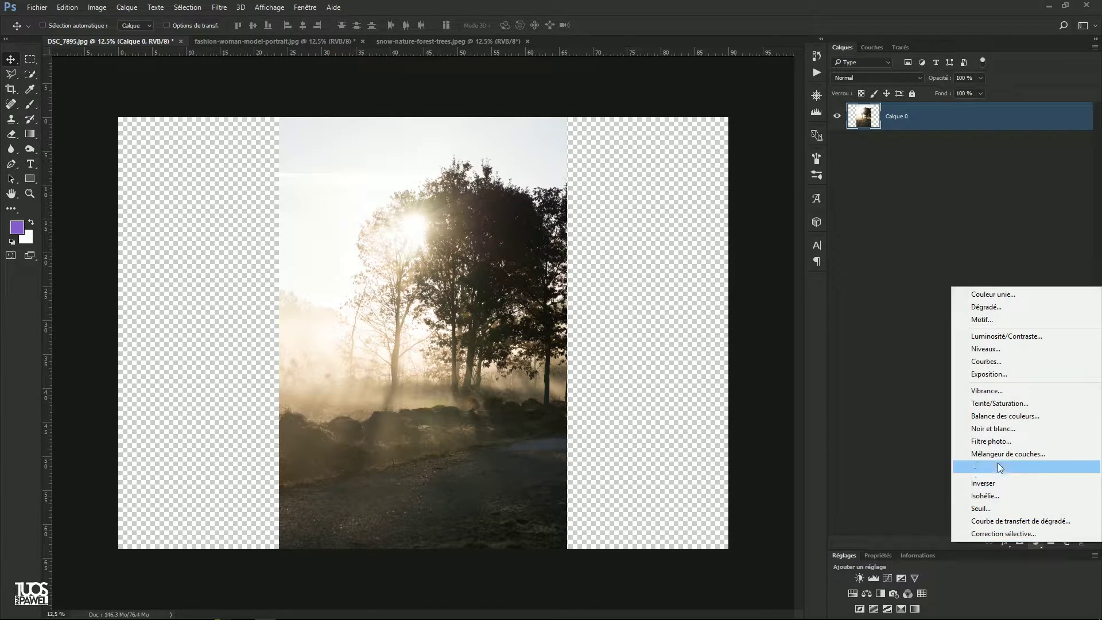
click(985, 307)
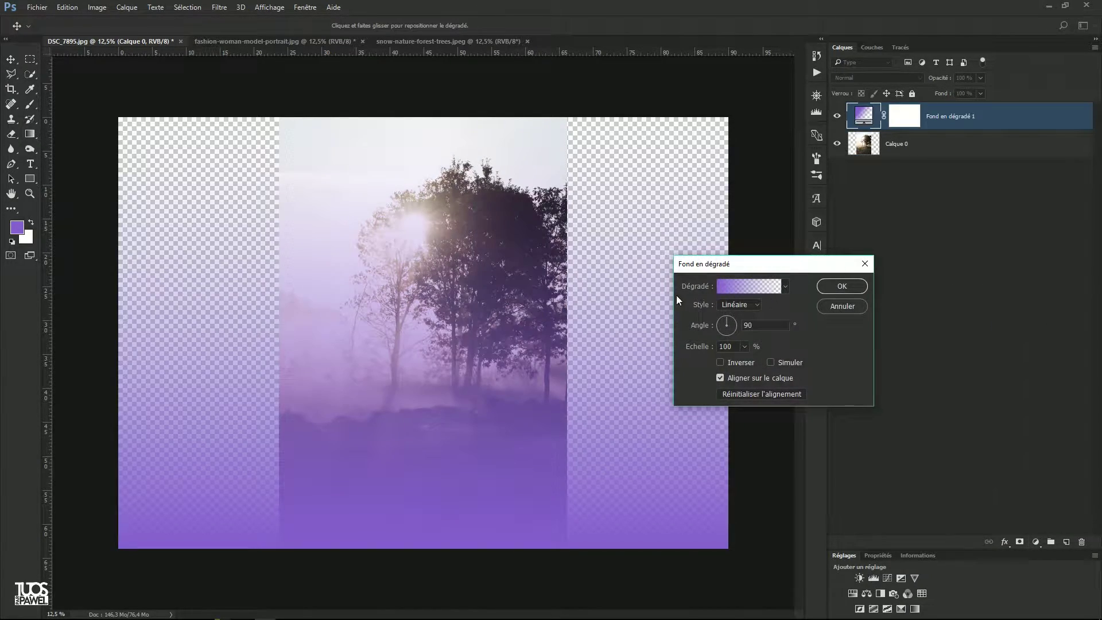
click(740, 286)
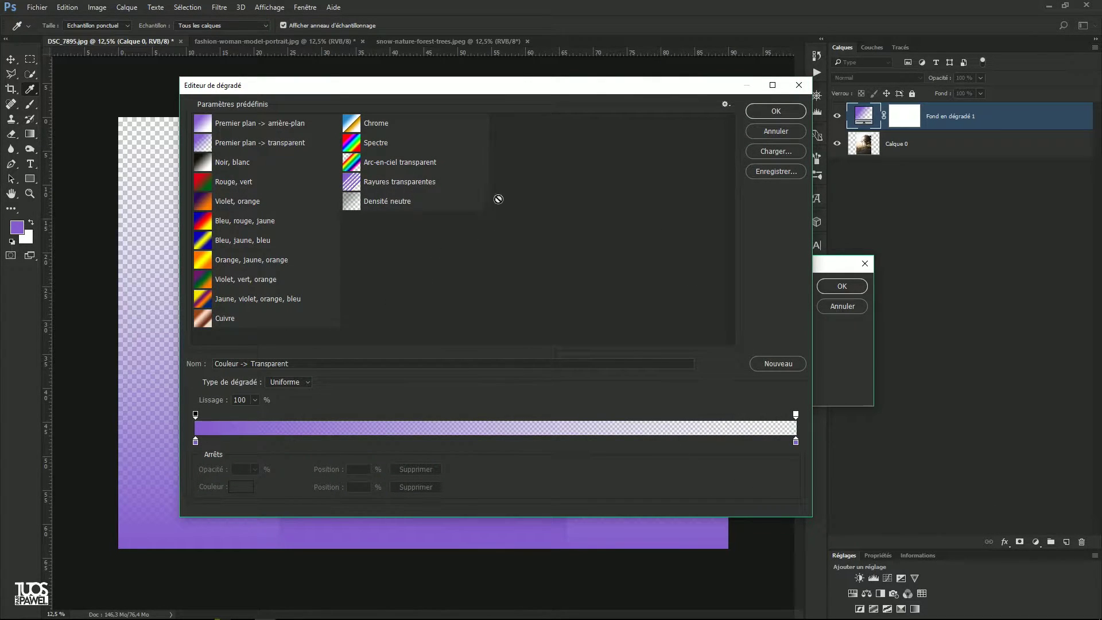
drag(478, 86, 492, 162)
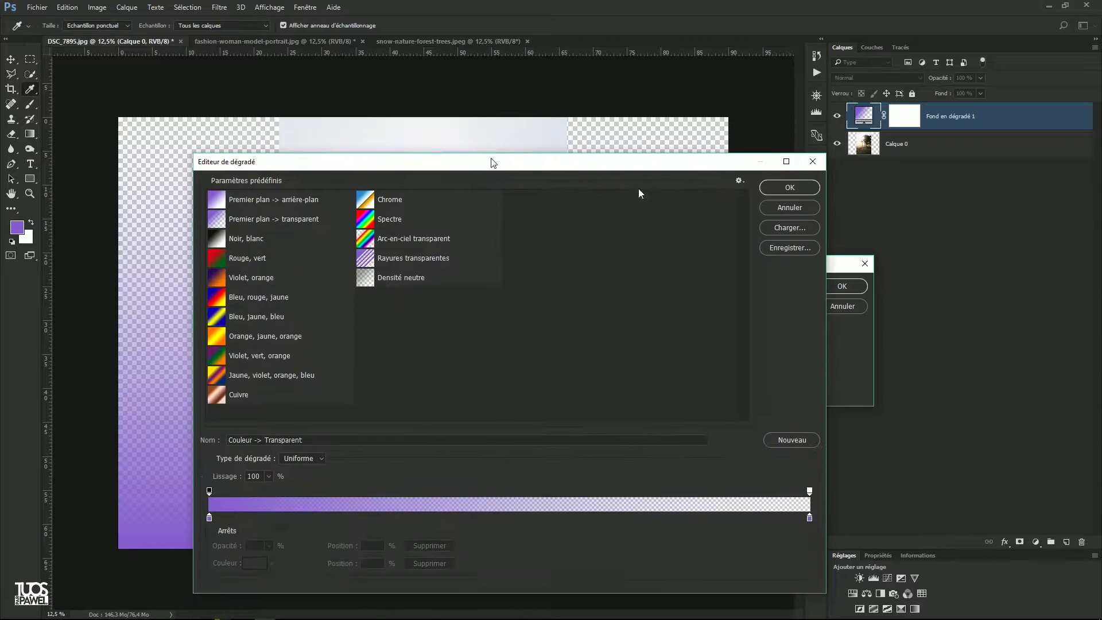
click(788, 208)
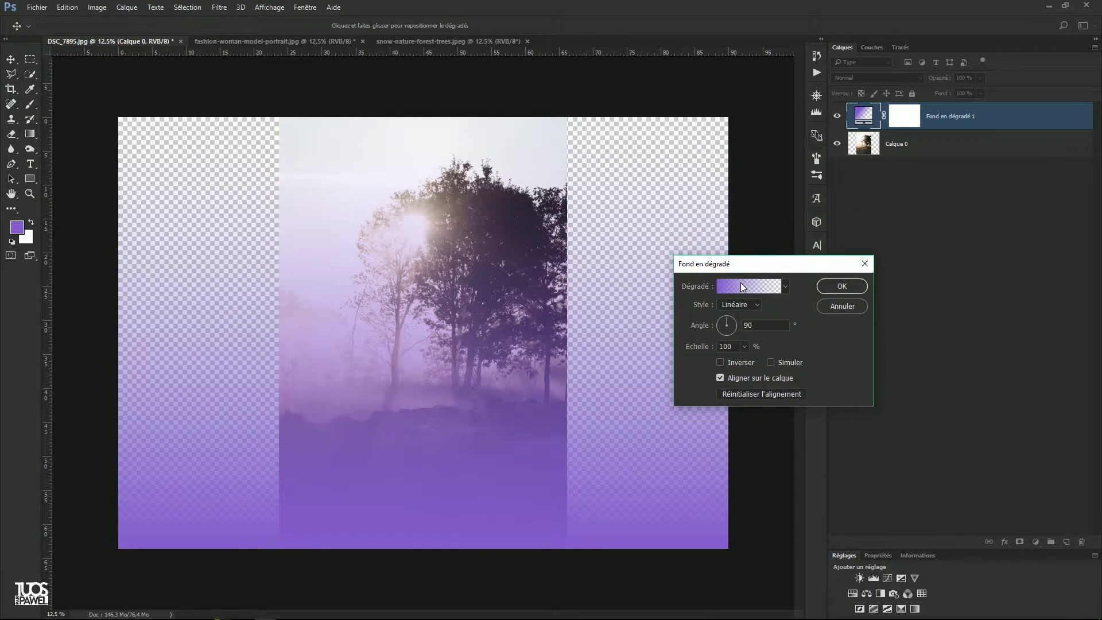
Step: Append the Virage photographique gradient set to the presets and apply the Or 1 gradient to the fill
click(741, 287)
drag(486, 168, 518, 121)
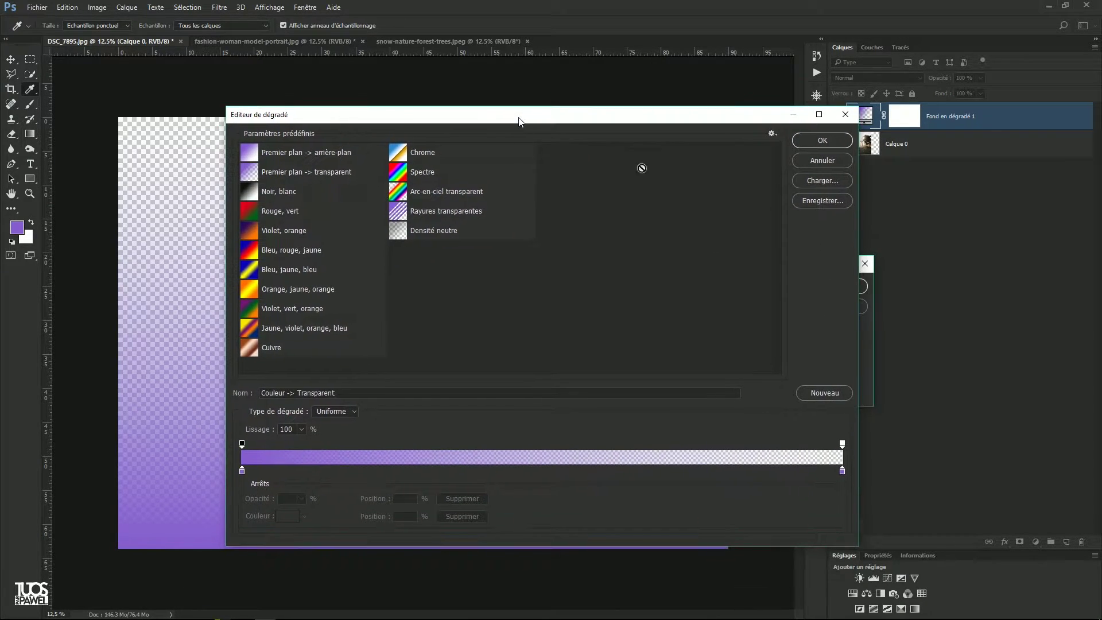
click(772, 135)
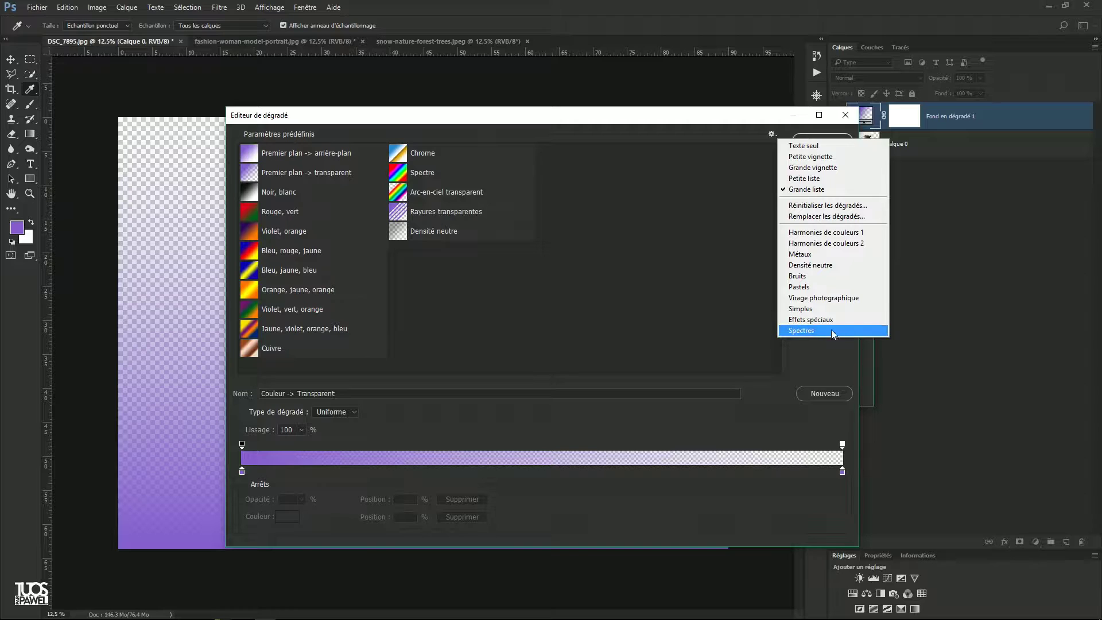
click(807, 298)
click(636, 229)
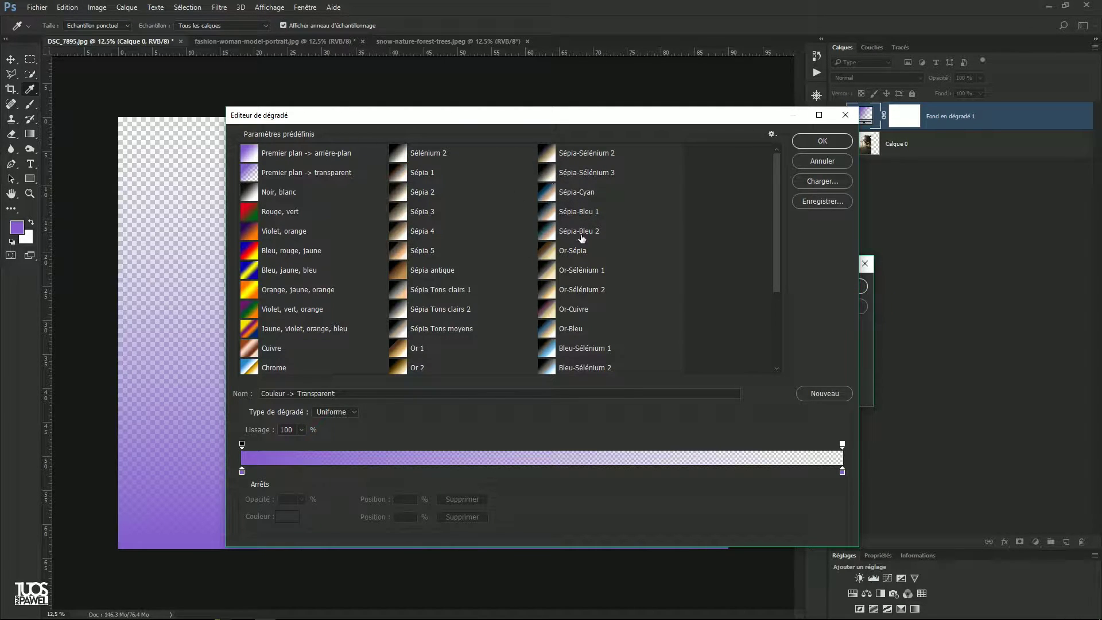
drag(776, 203, 751, 193)
click(447, 352)
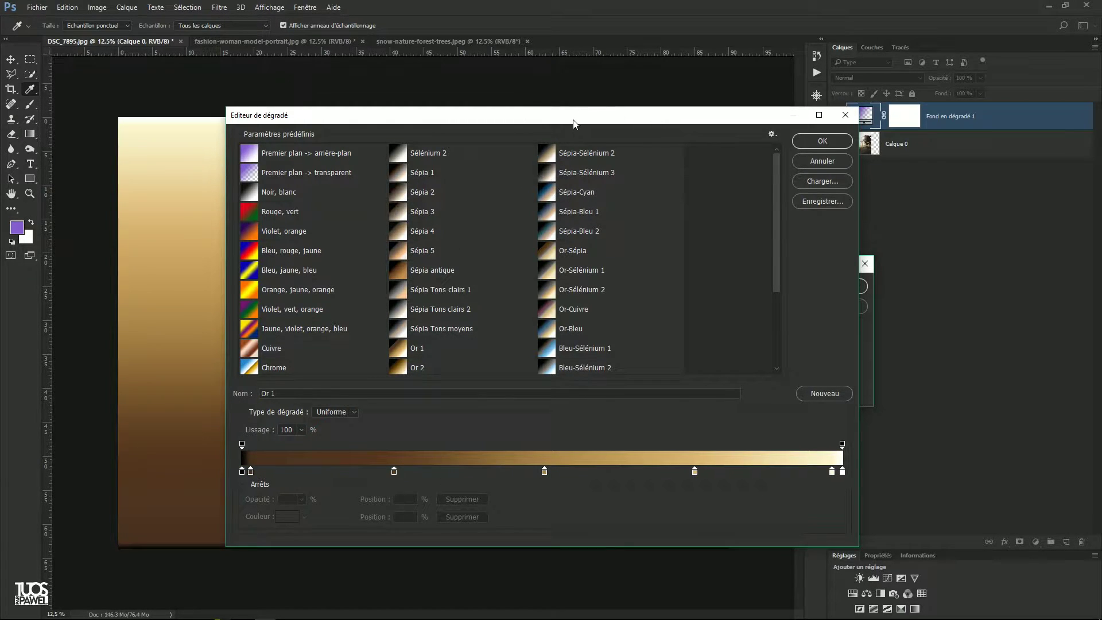
Step: Remove the black colour stop from the gradient and move the adjacent dark brown stop to position 0%
drag(573, 118, 709, 80)
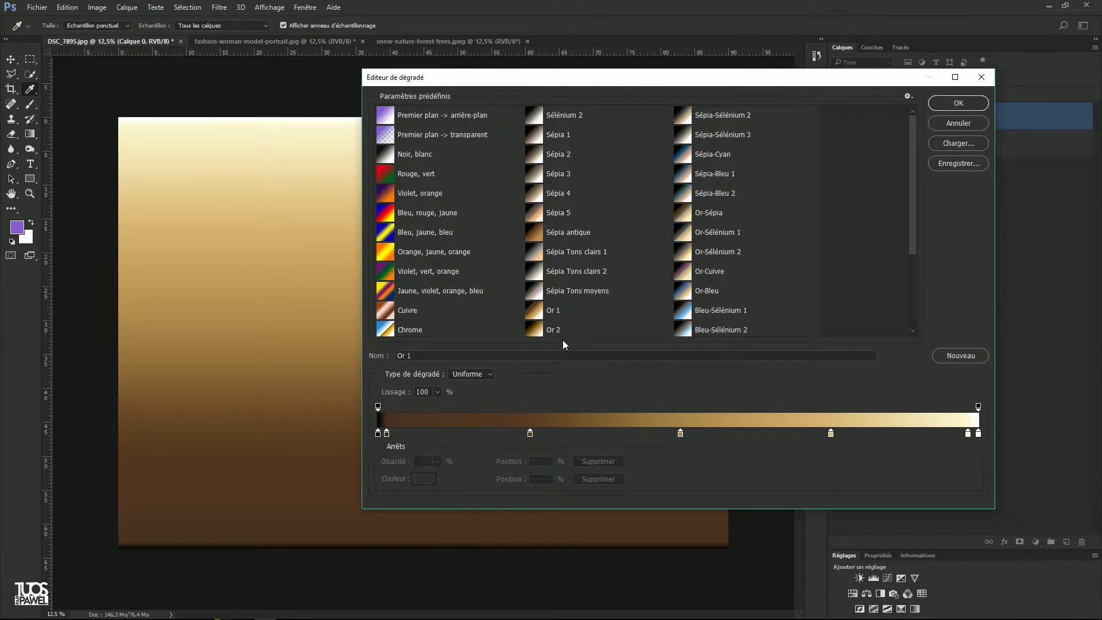
drag(378, 435, 379, 455)
click(378, 434)
drag(378, 436, 374, 488)
drag(387, 435, 379, 435)
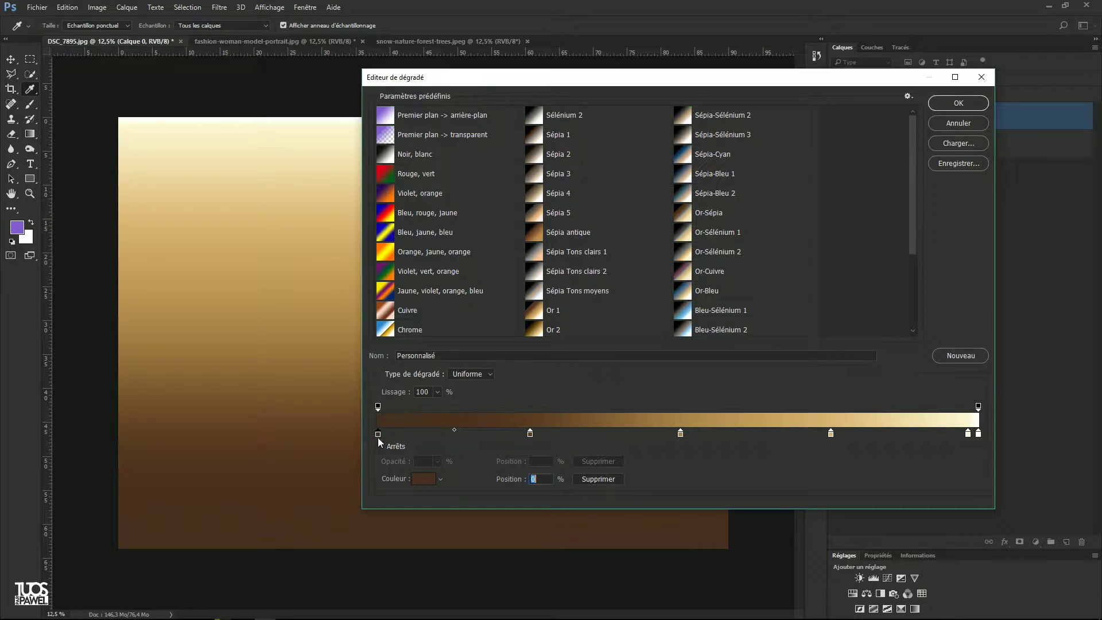
click(955, 103)
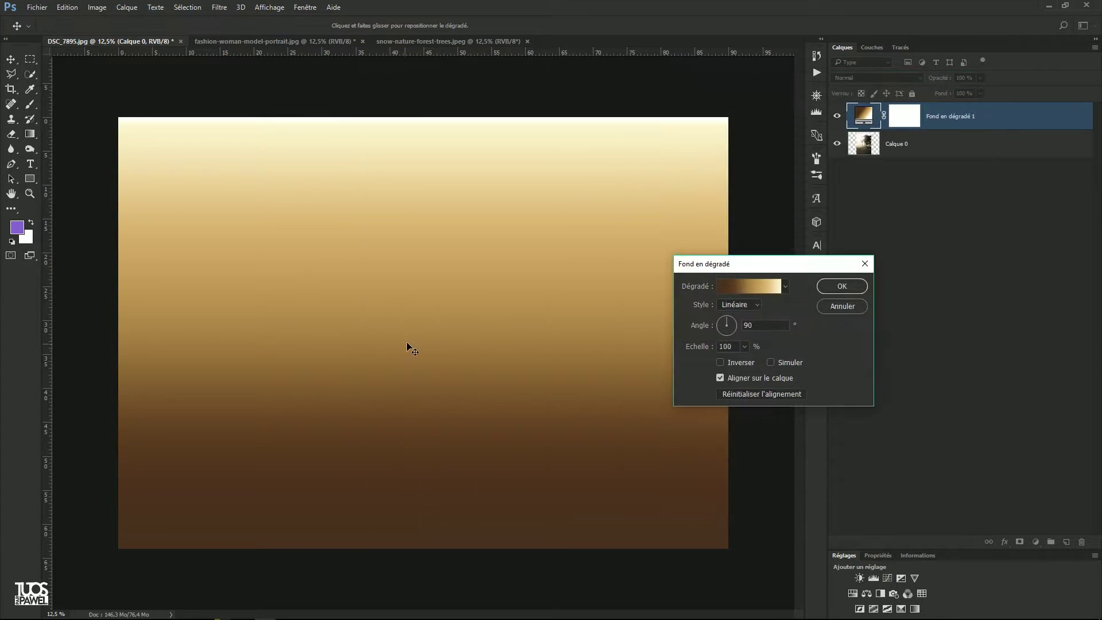
Step: Accept the gradient fill and move its layer beneath Calque 0
click(841, 286)
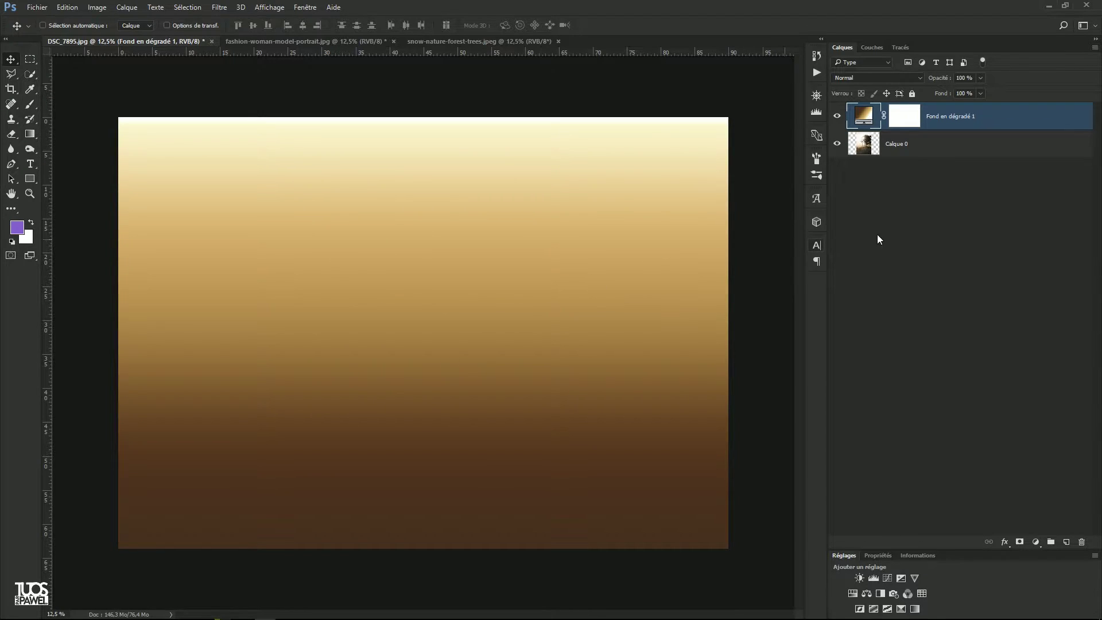
drag(875, 119, 874, 162)
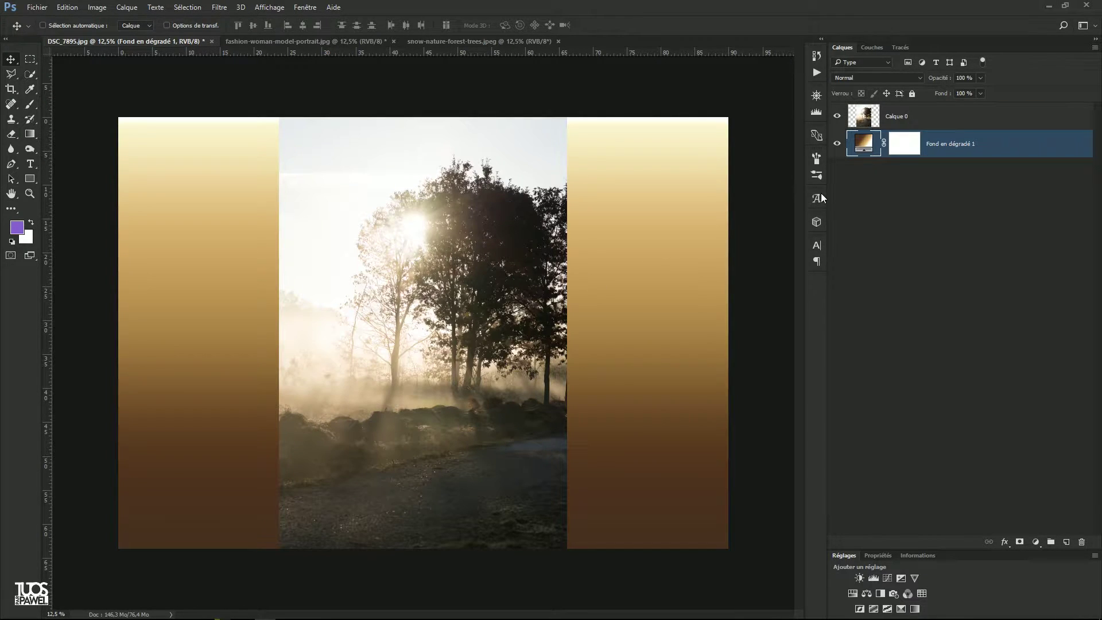
Step: Set the blend mode of Calque 0 to Produit
click(863, 123)
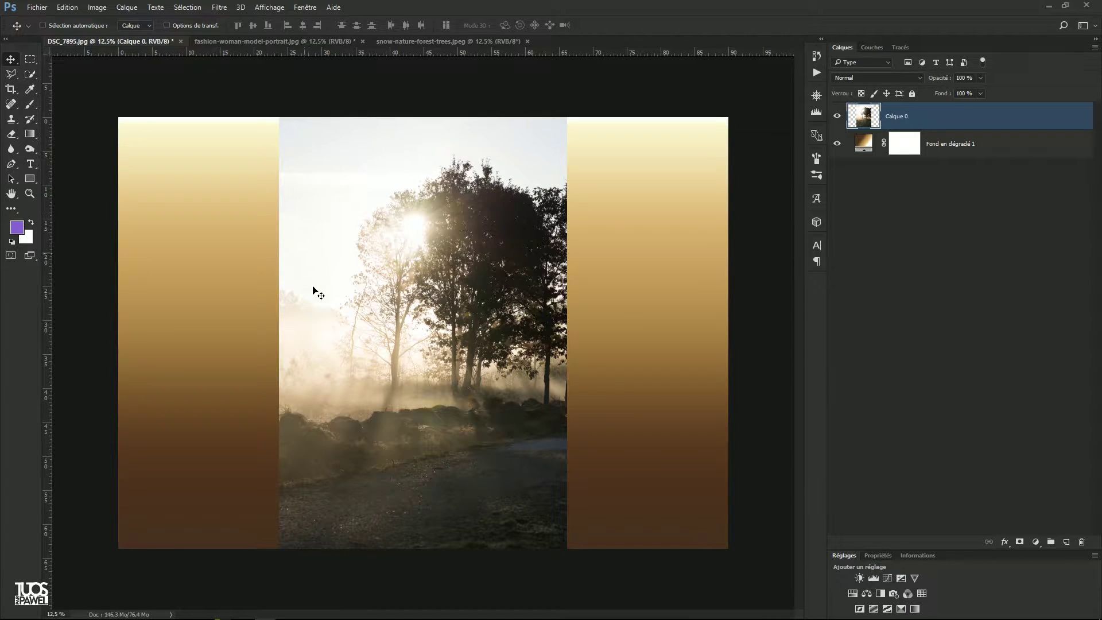
click(857, 76)
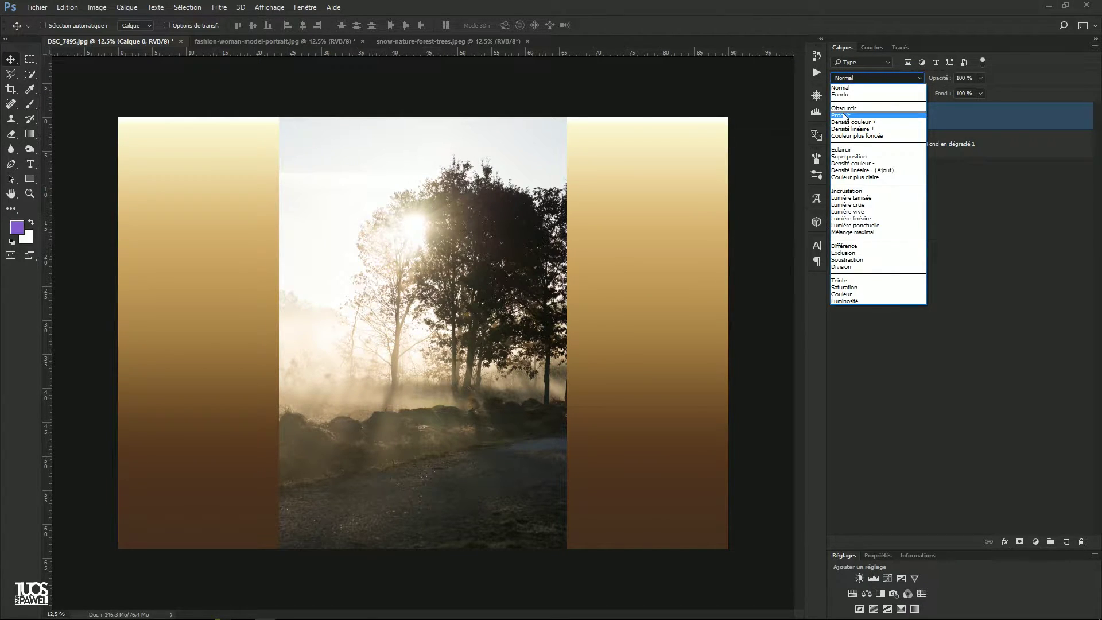
click(847, 112)
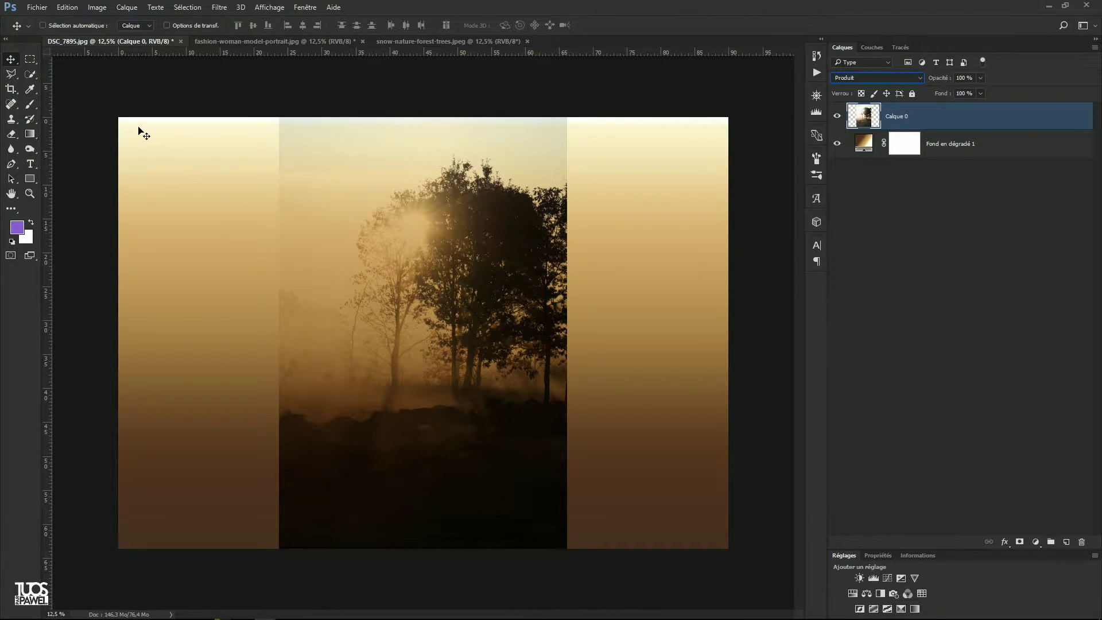
Step: Adjust the end colour stop at the light end of the Fond en dégradé 1 gradient and accept the fill
double_click(864, 143)
click(740, 287)
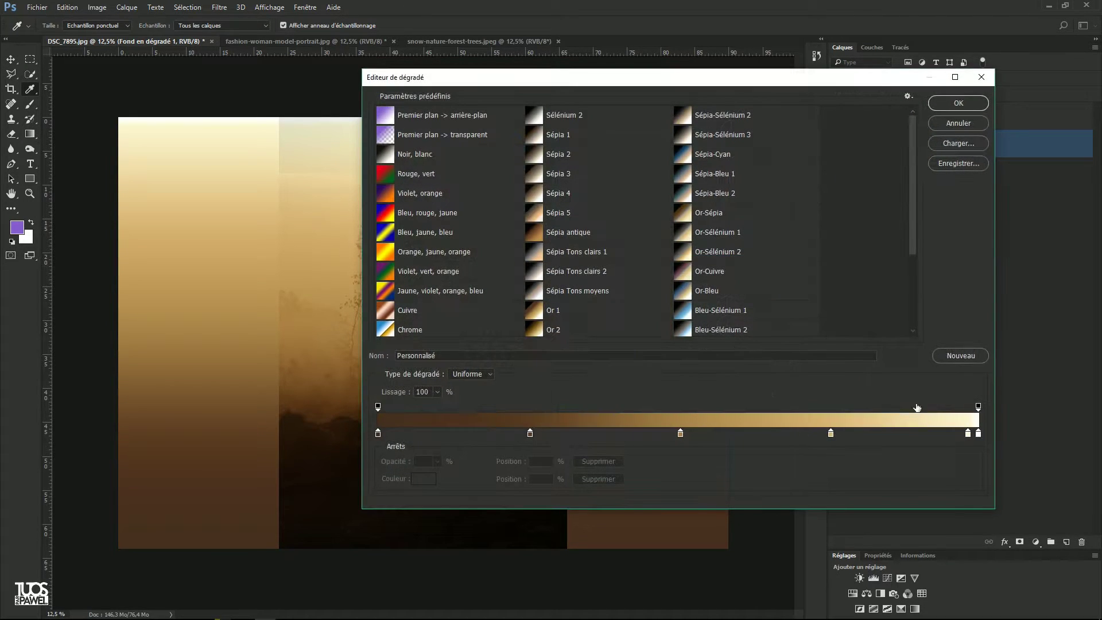
mouse_move(979, 434)
mouse_down()
mouse_move(977, 460)
mouse_move(982, 434)
mouse_up()
click(972, 103)
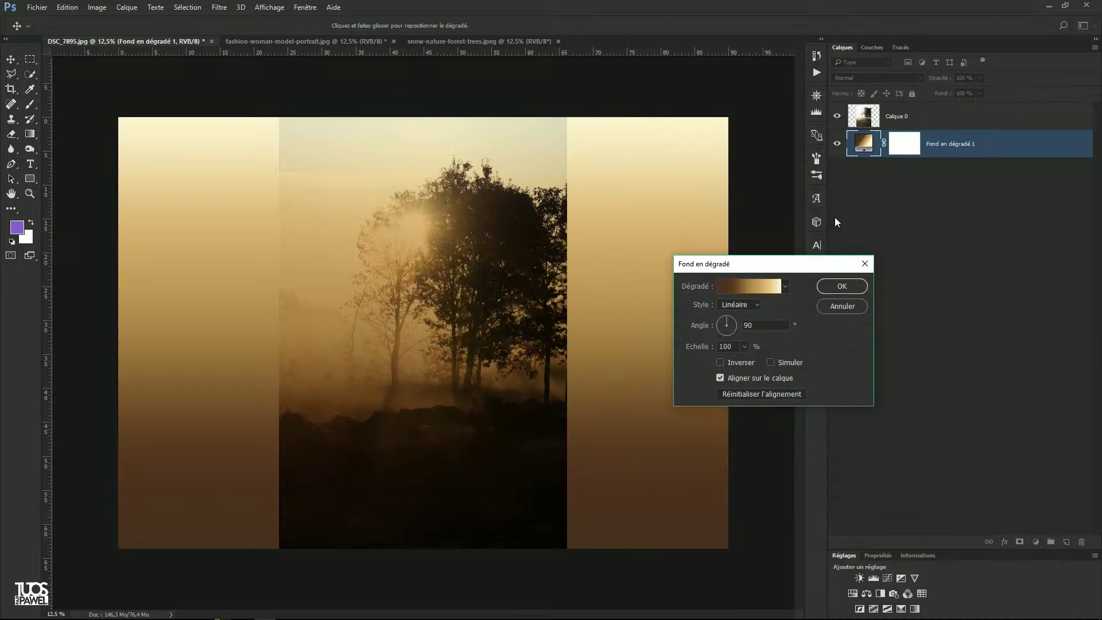
click(841, 286)
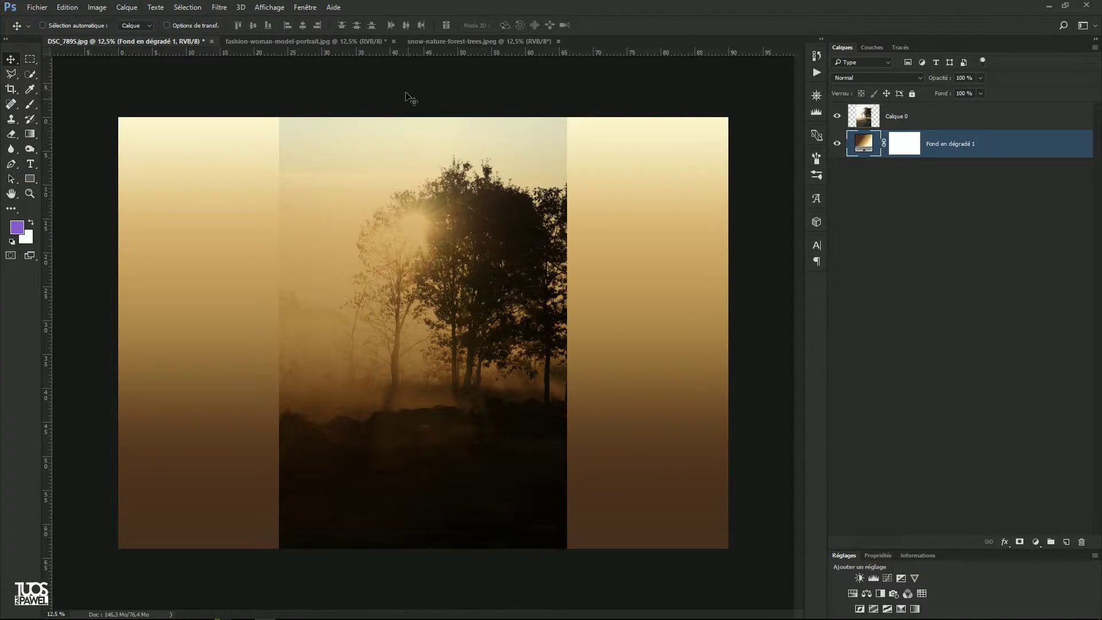
Step: Copy the fashion-woman-model-portrait.jpg image into DSC_7895.jpg as a new layer and close the portrait file
click(337, 40)
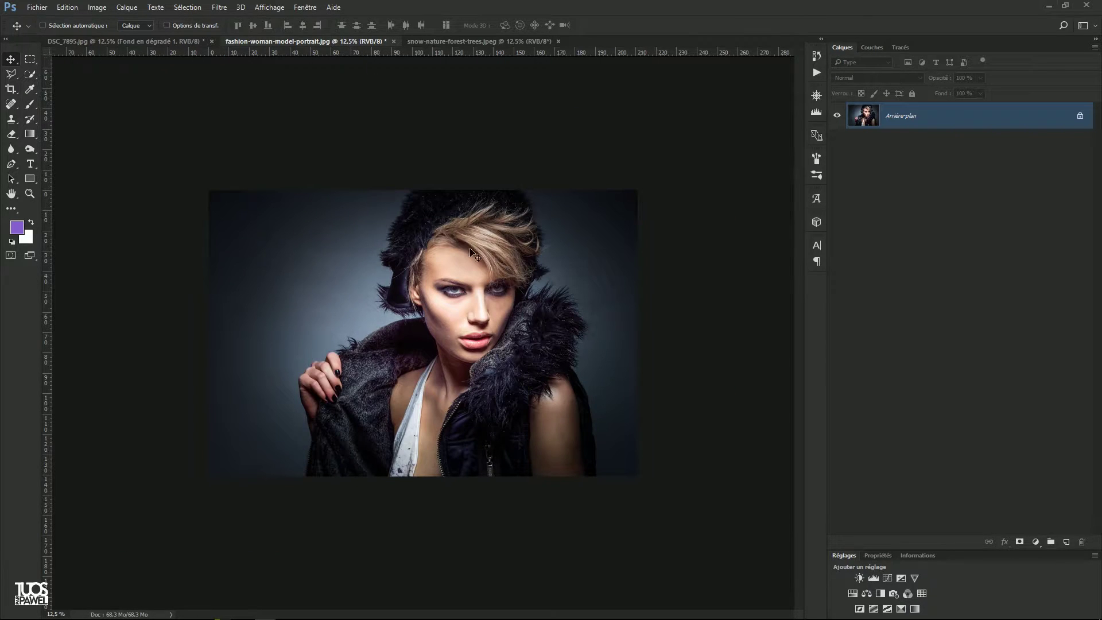
drag(329, 40, 633, 125)
drag(791, 251, 364, 277)
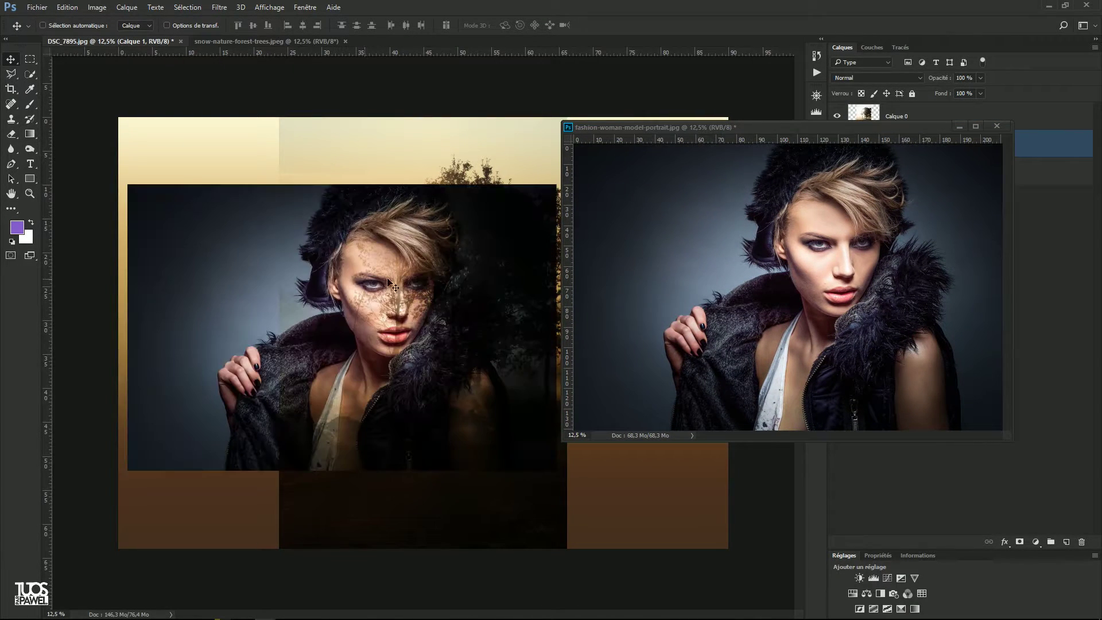
click(997, 128)
Step: Position the portrait over the tree photo and move its layer above Calque 0
drag(362, 287, 429, 269)
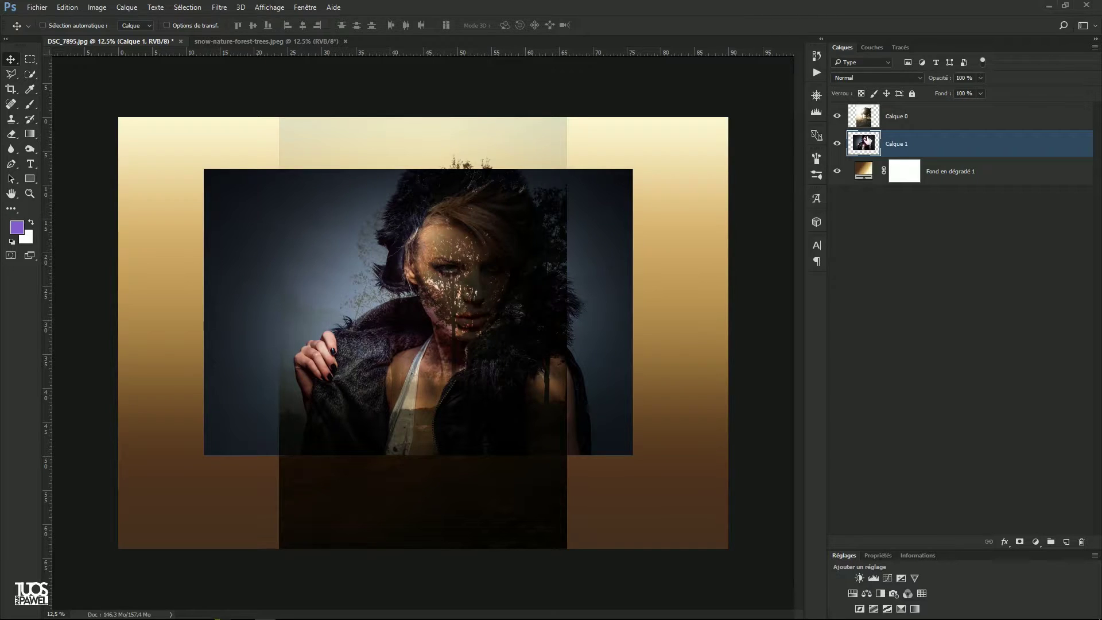
click(870, 115)
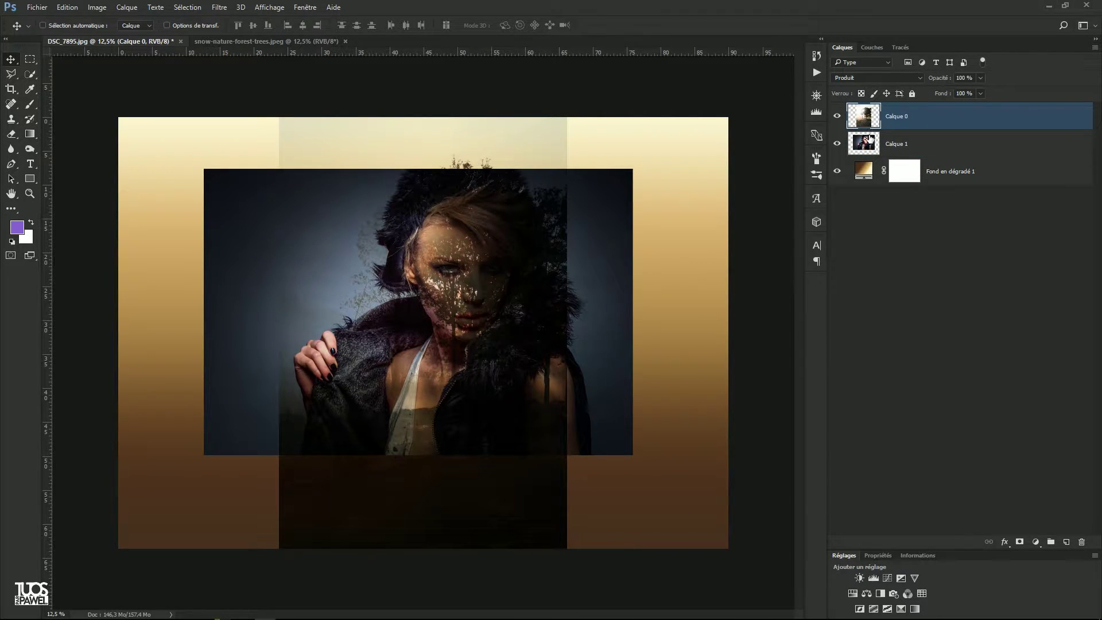
drag(867, 144, 862, 112)
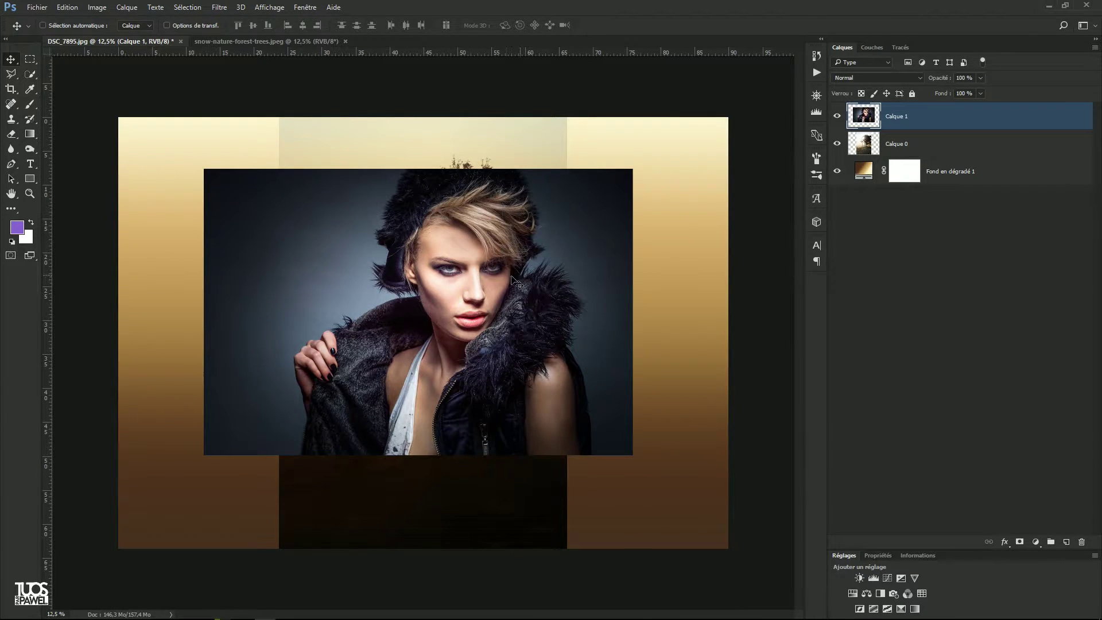
mouse_move(480, 267)
mouse_down()
mouse_move(466, 304)
mouse_move(484, 286)
mouse_move(457, 273)
mouse_move(478, 270)
mouse_up()
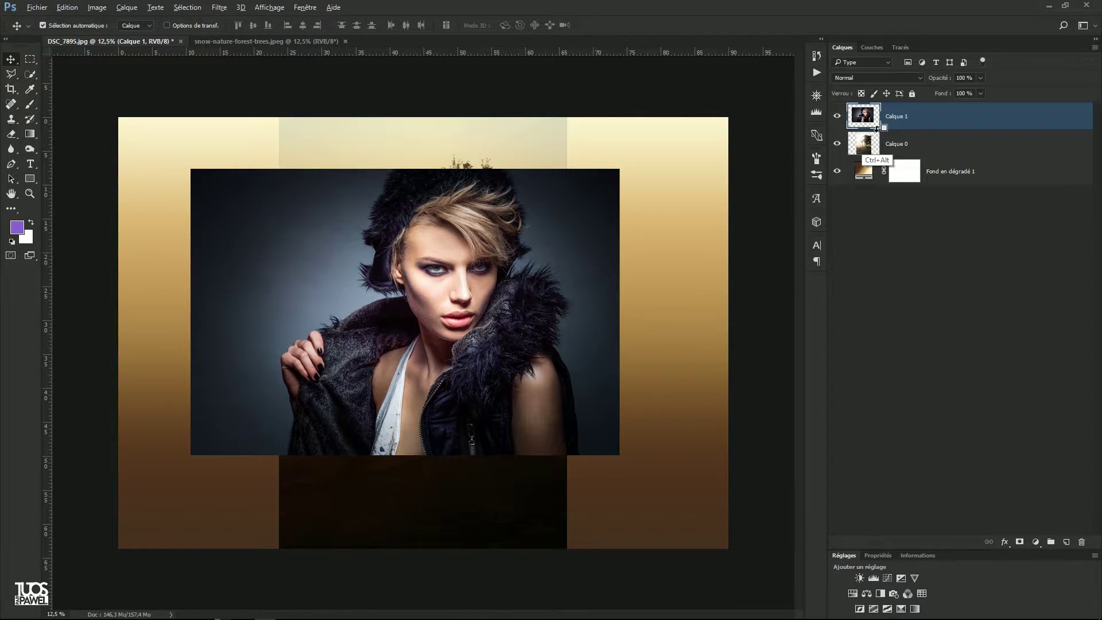
click(1094, 48)
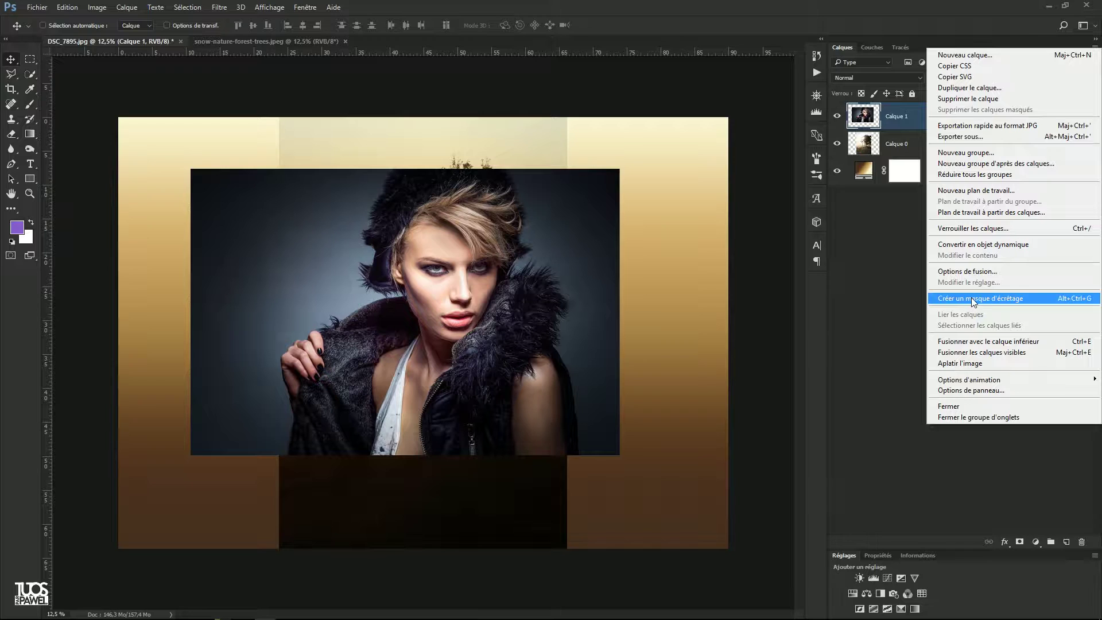
click(846, 273)
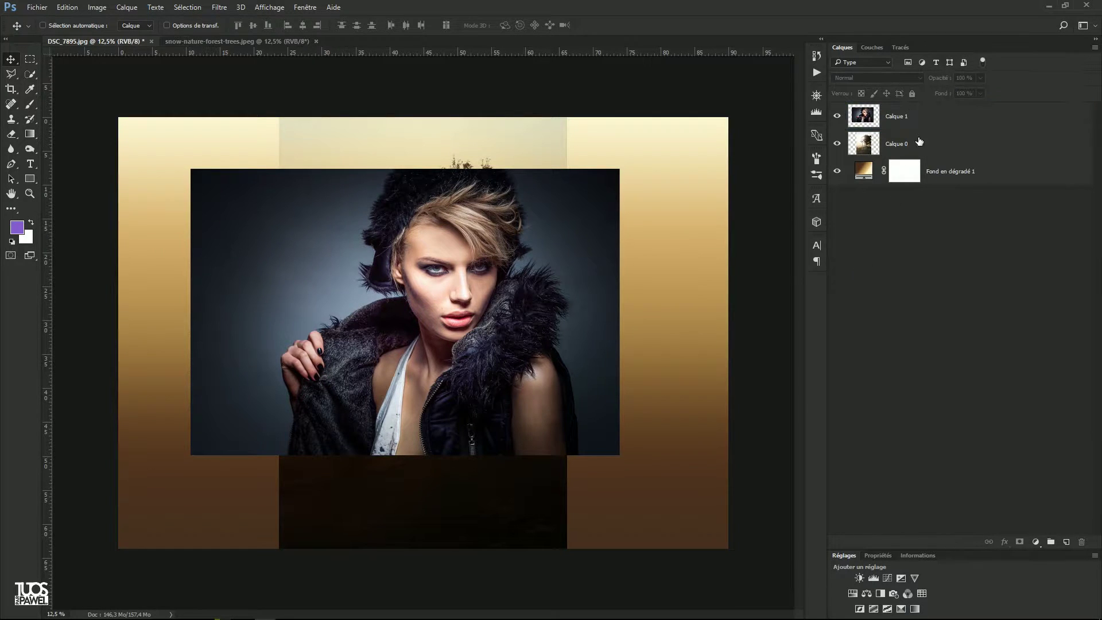
click(917, 116)
click(1096, 48)
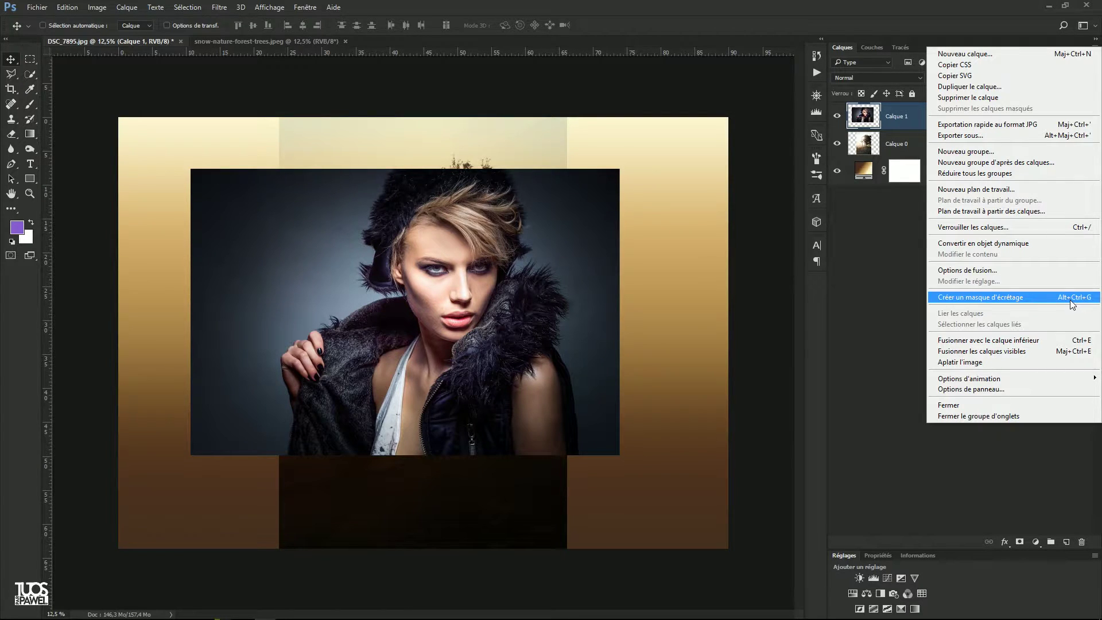
click(899, 195)
Step: Clip the portrait layer to Calque 0 and, after trying Incrustation, set its blend mode to Superposition
click(906, 115)
alt+click(891, 152)
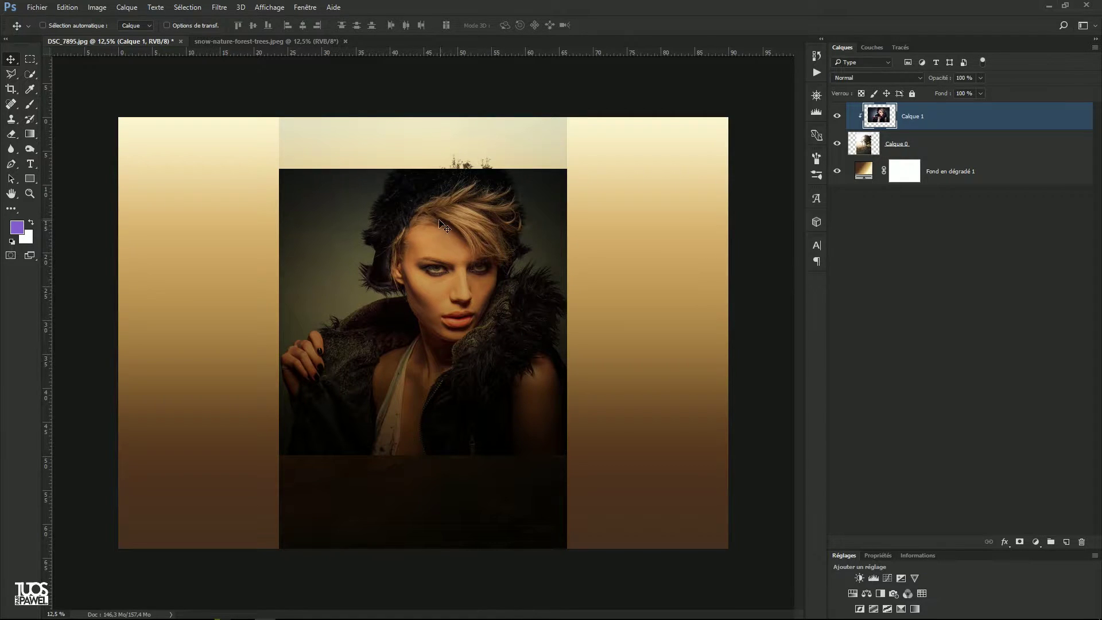
click(860, 77)
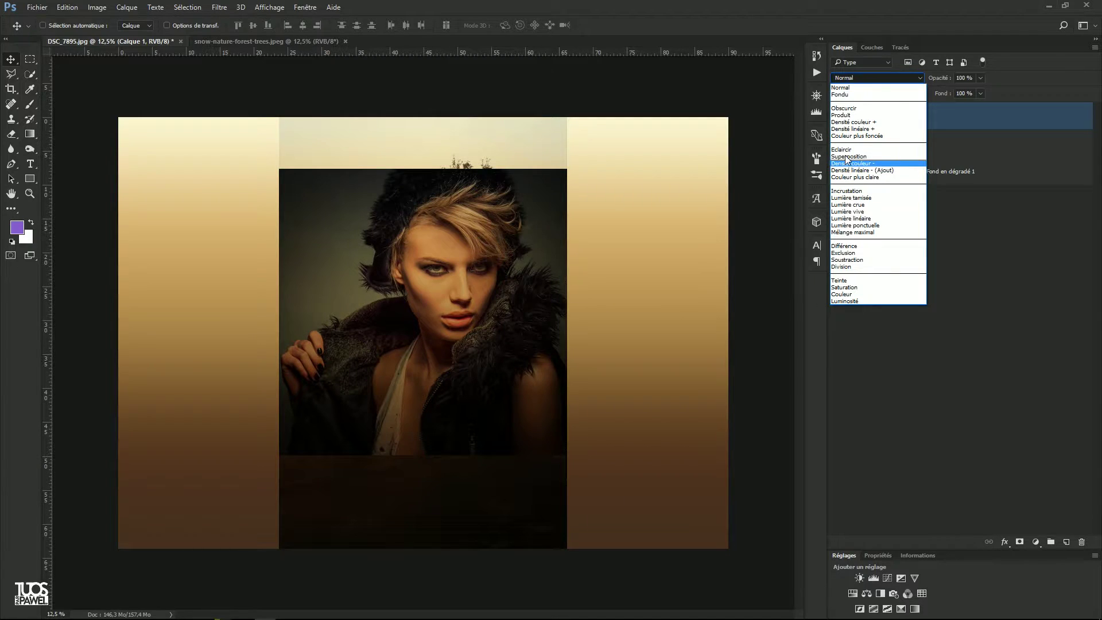
click(847, 191)
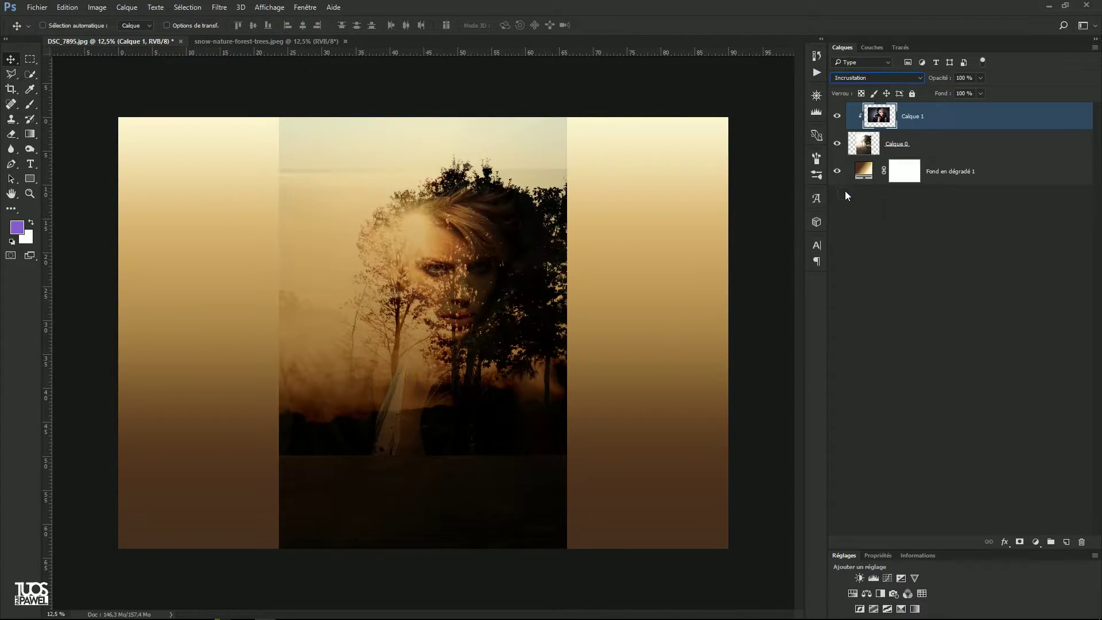
click(866, 79)
click(849, 156)
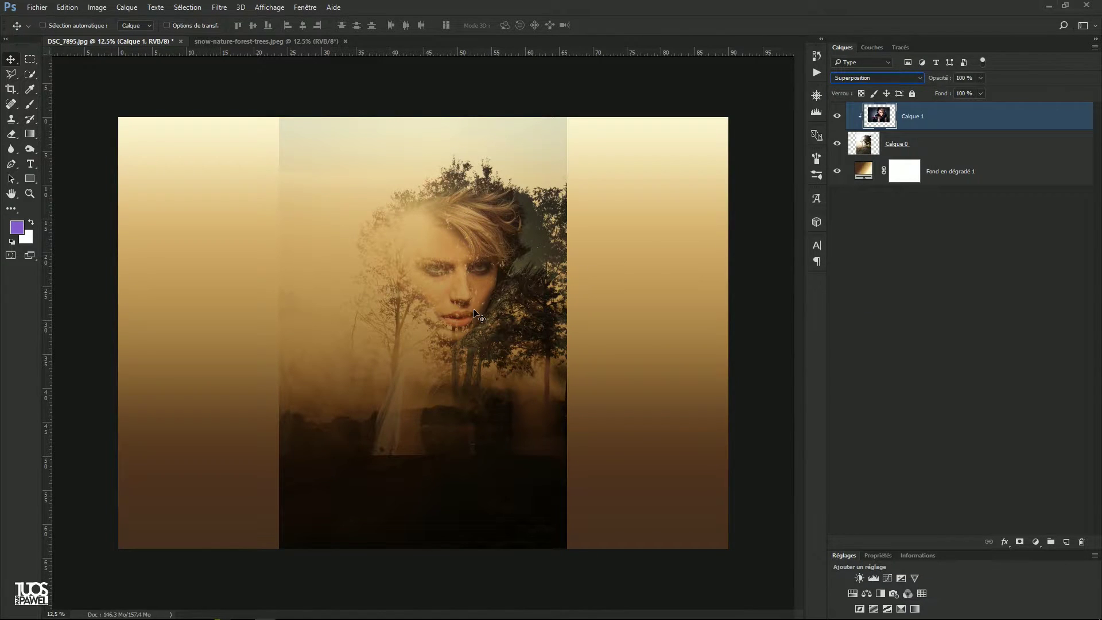
Step: Reposition the portrait so the woman's face sits inside the crown of the trees
drag(465, 301, 484, 259)
scroll(466, 297, up, 1)
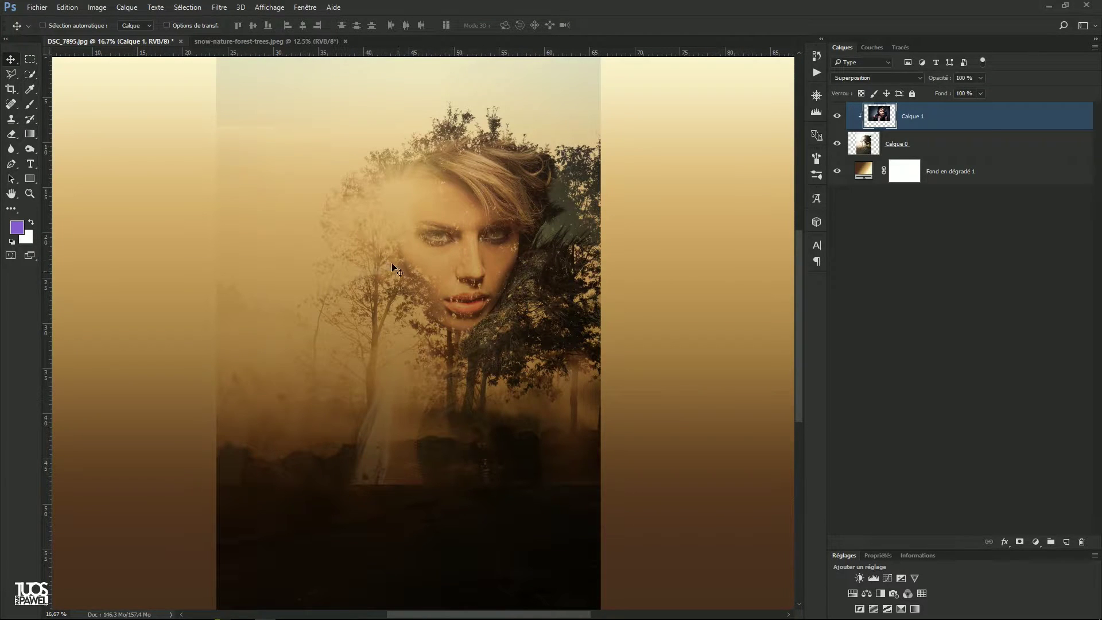
mouse_move(452, 305)
mouse_down()
mouse_move(481, 268)
mouse_move(468, 298)
mouse_up()
ctrl+click(488, 285)
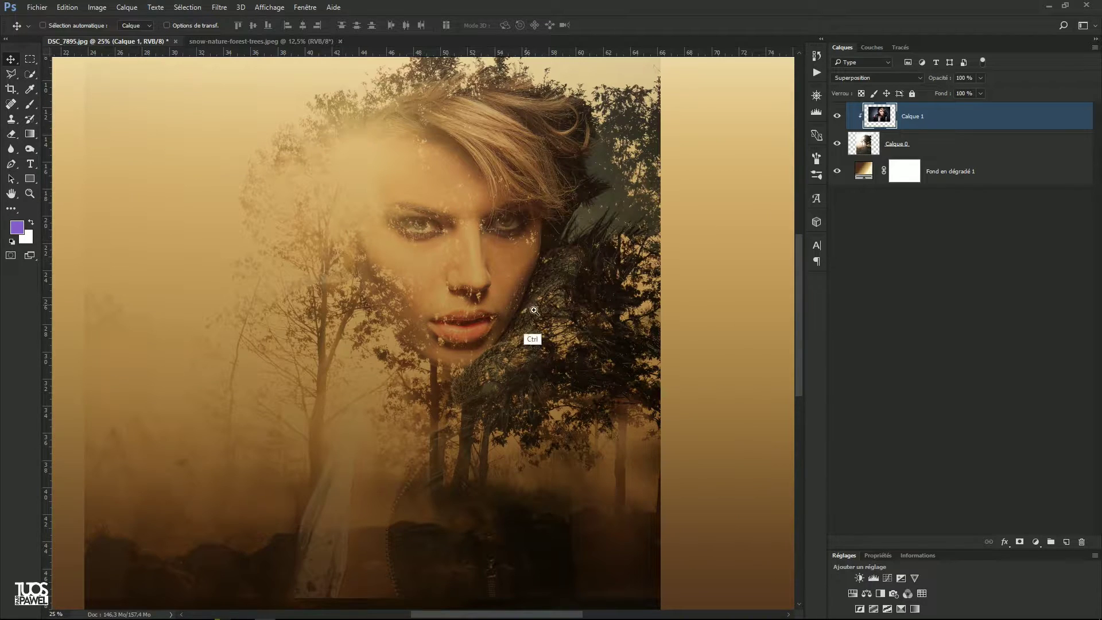
key(ctrl+minus)
key(ctrl+minus)
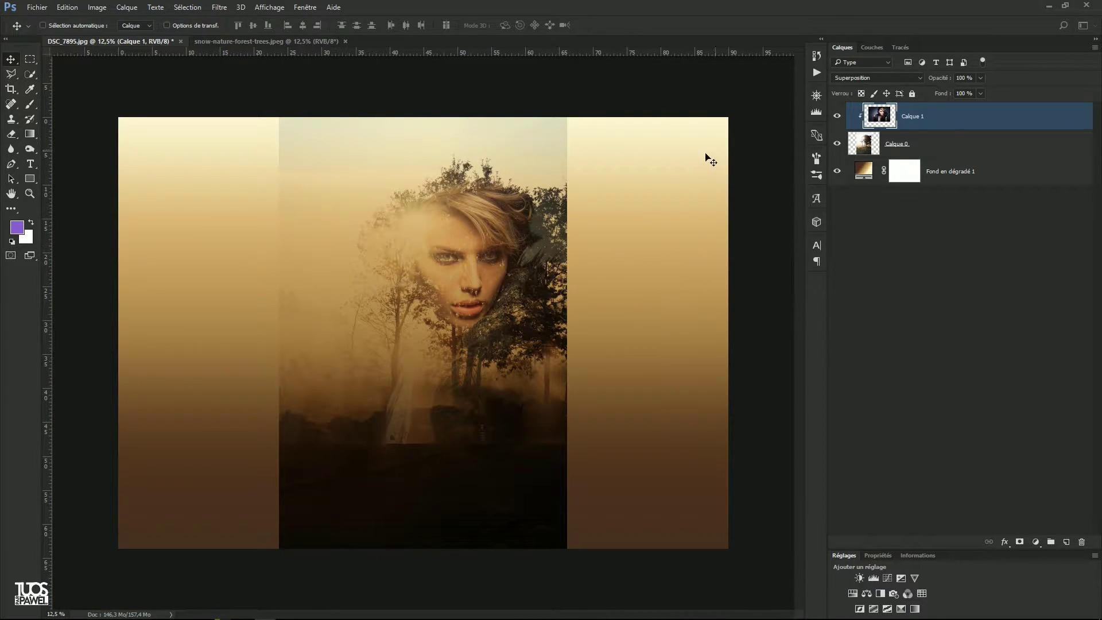
Step: In the portrait layer's blending options, split the black Ce calque slider to 0 / 62
ctrl+click(457, 319)
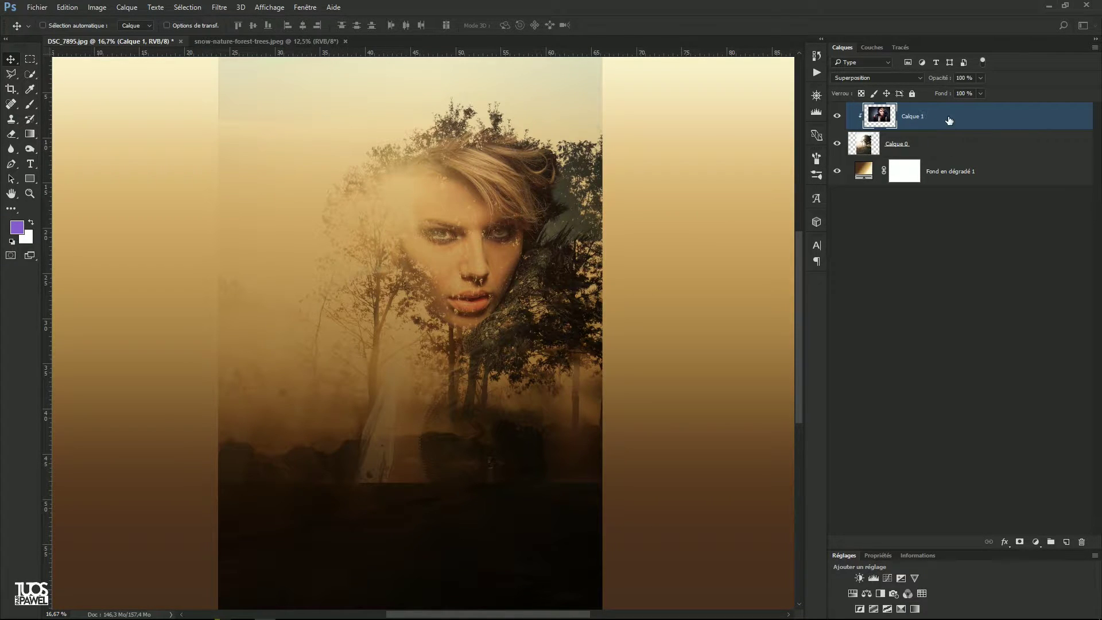
double_click(1038, 120)
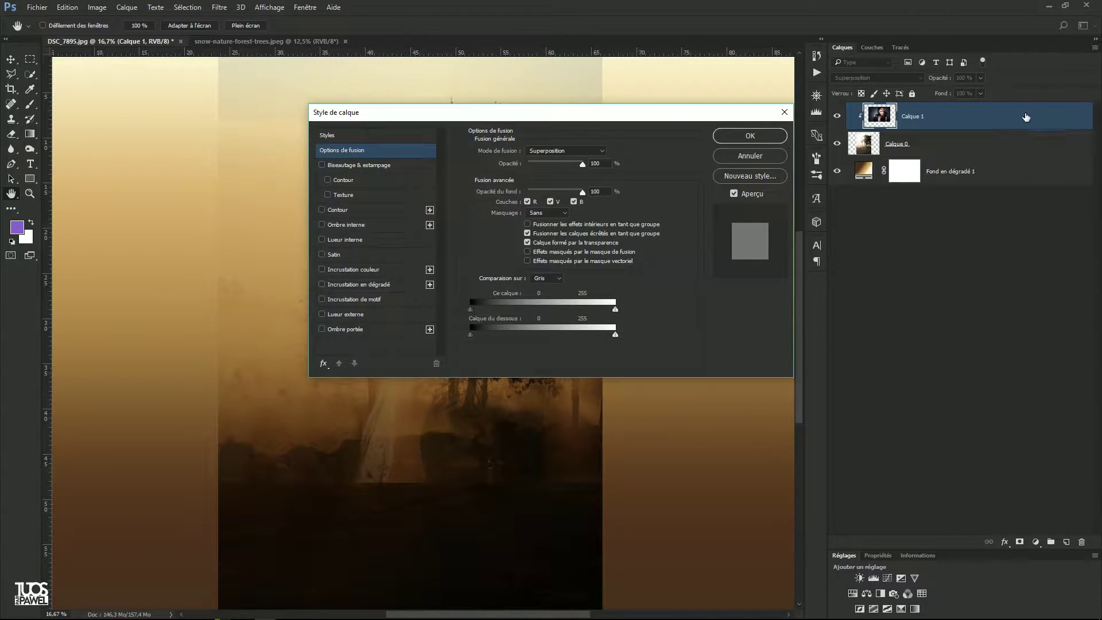
drag(497, 118, 784, 251)
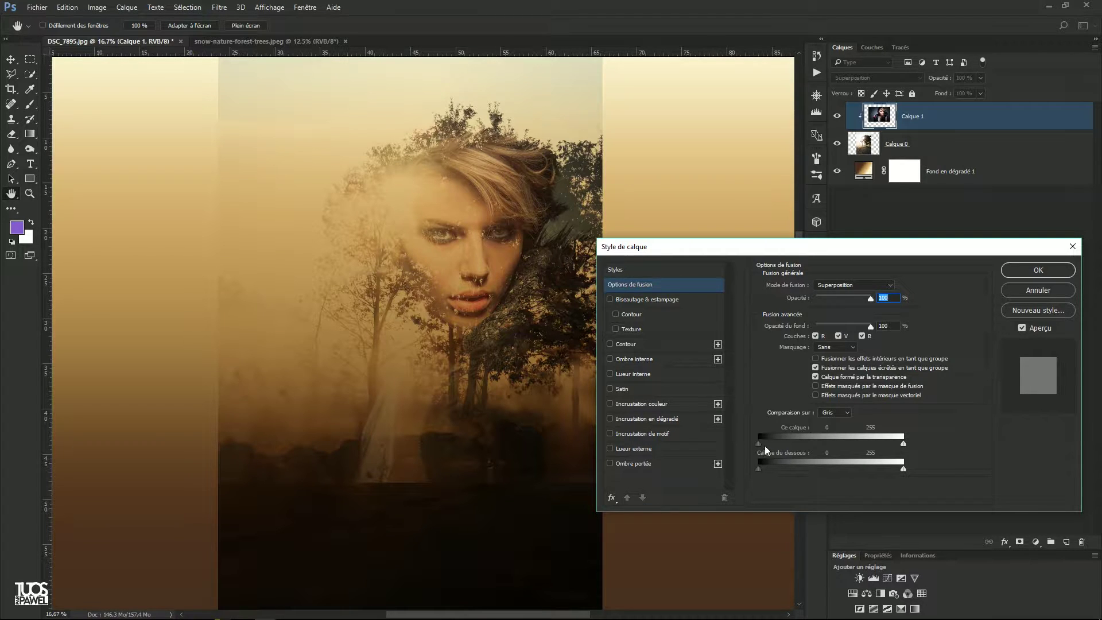
drag(759, 443, 730, 442)
mouse_move(902, 444)
mouse_down()
mouse_move(815, 444)
mouse_move(900, 445)
mouse_up()
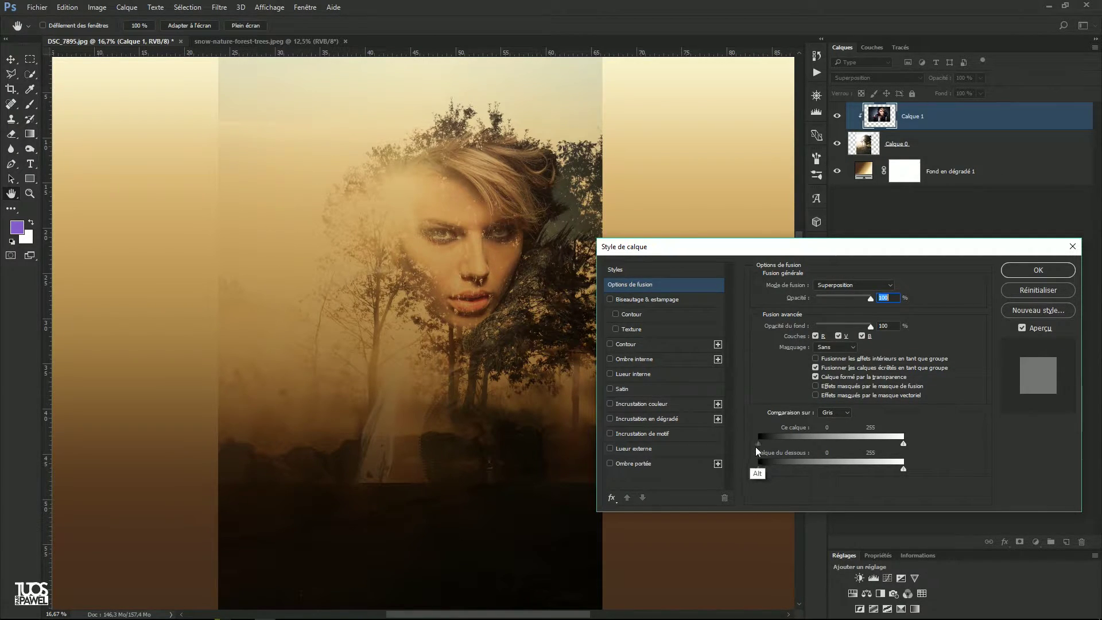
drag(756, 442, 799, 441)
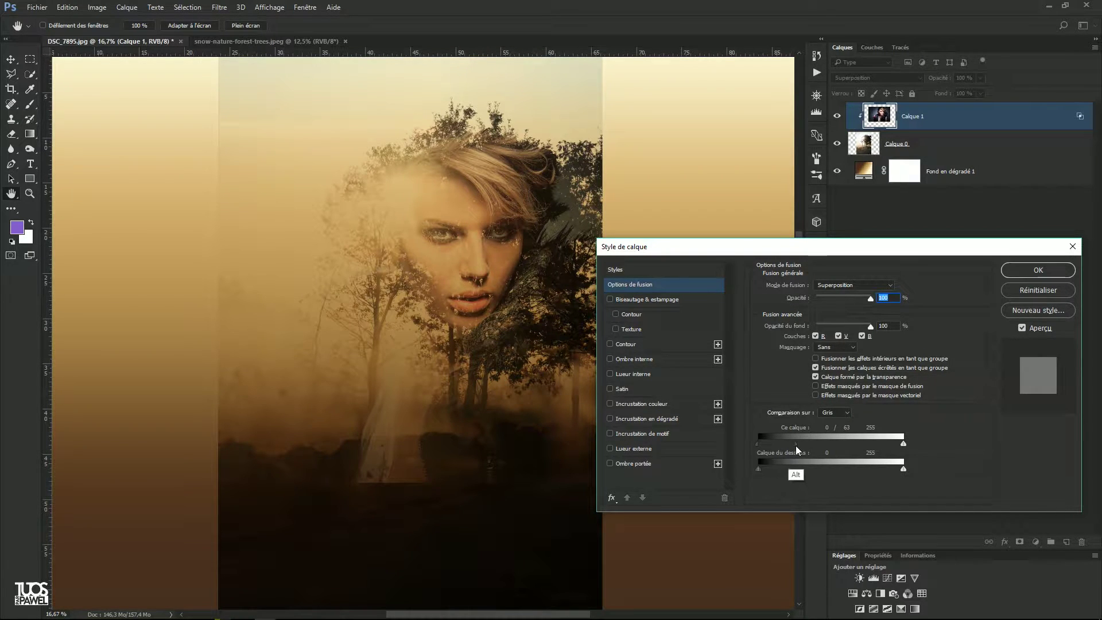
mouse_move(795, 442)
mouse_down()
mouse_move(833, 442)
mouse_move(787, 444)
mouse_move(799, 445)
mouse_up()
mouse_move(802, 444)
mouse_down()
mouse_move(821, 443)
mouse_move(797, 444)
mouse_up()
mouse_move(903, 443)
mouse_down()
mouse_move(881, 444)
mouse_move(928, 442)
mouse_move(872, 467)
mouse_move(907, 462)
mouse_up()
Step: Split the black Calque du dessous slider to 0 / 44, accept the blending options and inspect the blended face
drag(758, 468, 783, 465)
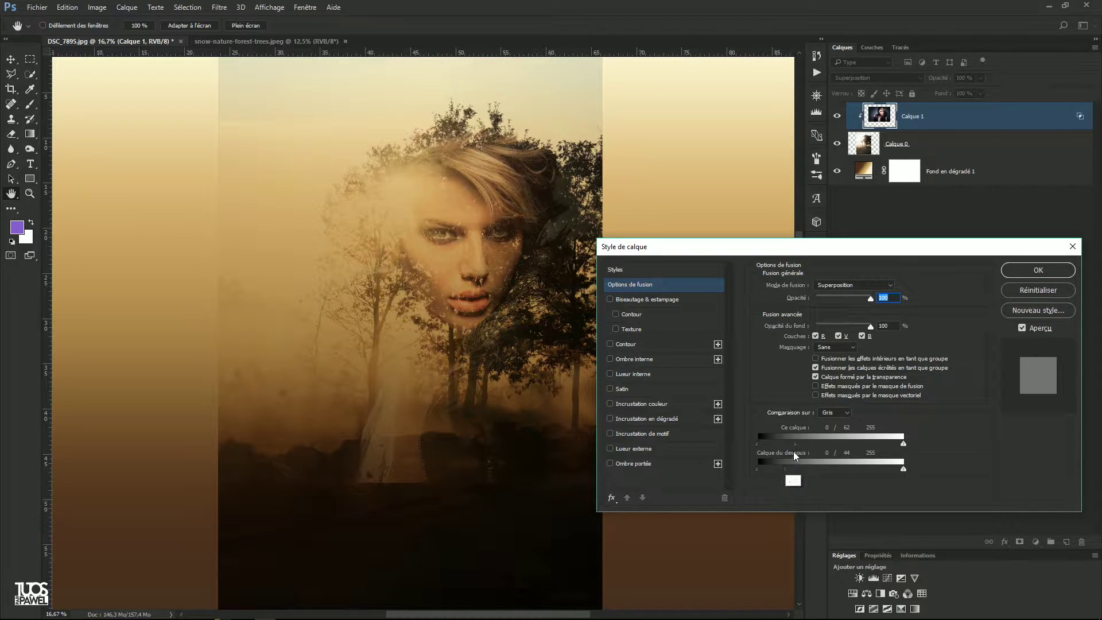
click(1026, 269)
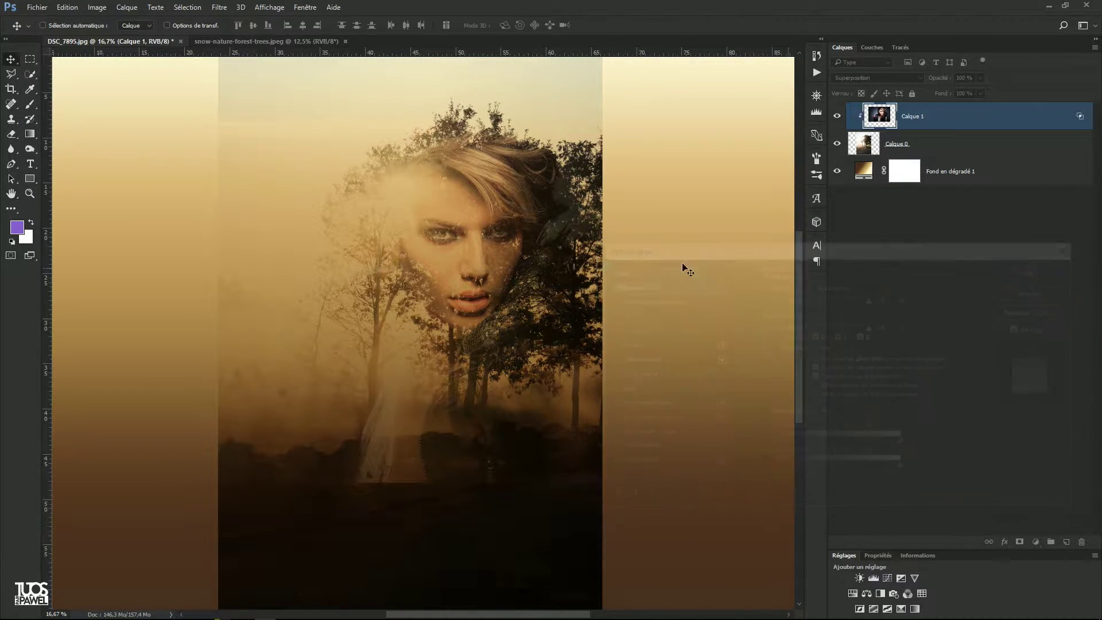
key(ctrl+plus)
drag(516, 265, 502, 293)
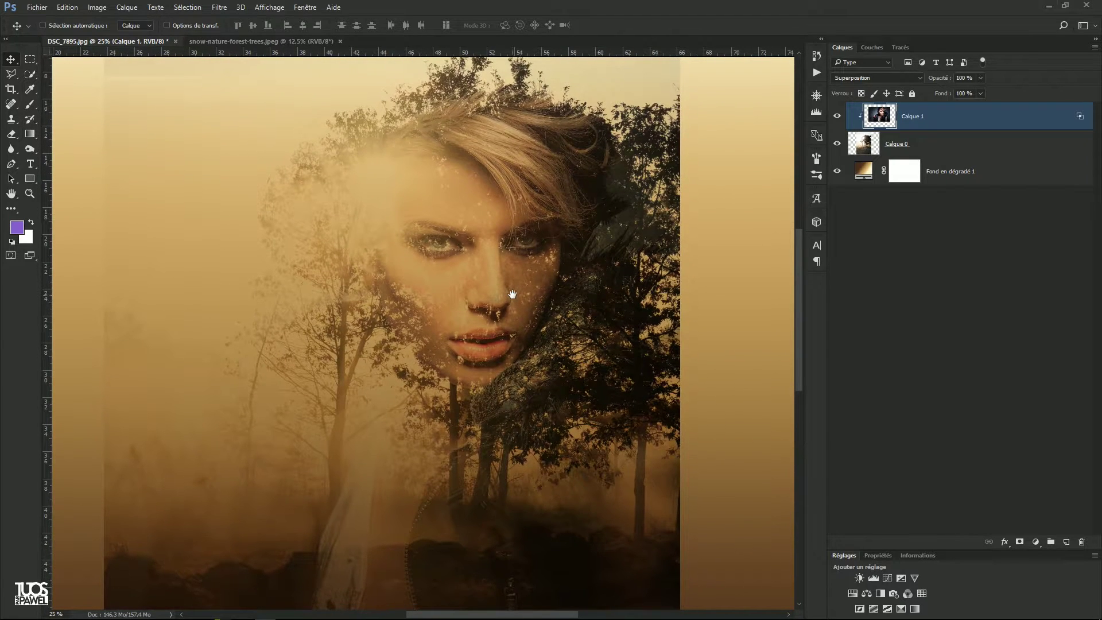
key(ctrl+minus)
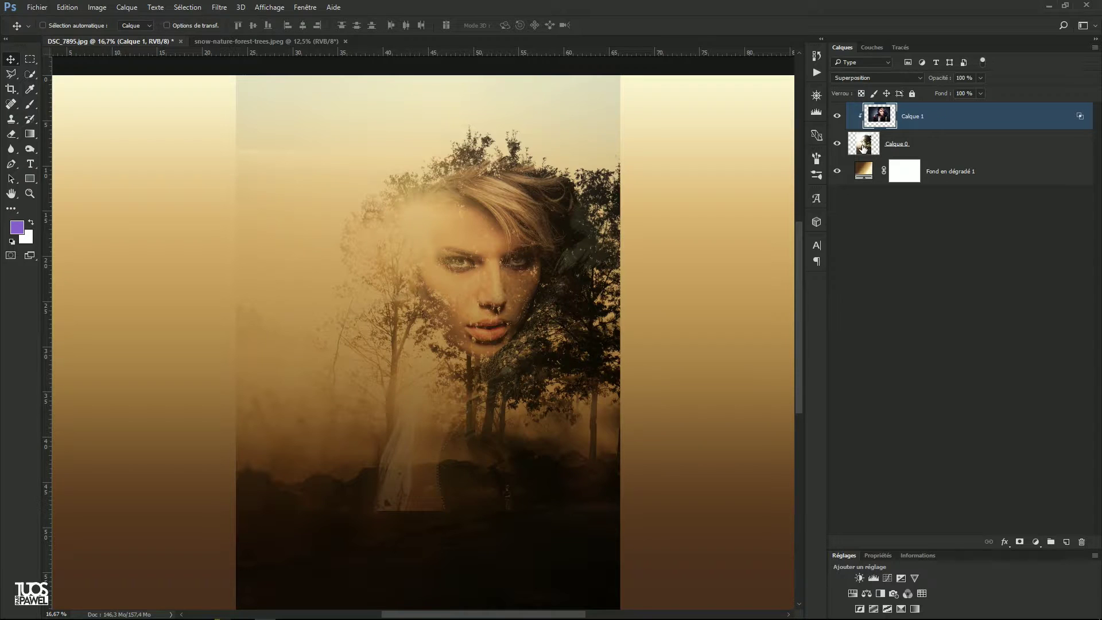
key(ctrl+minus)
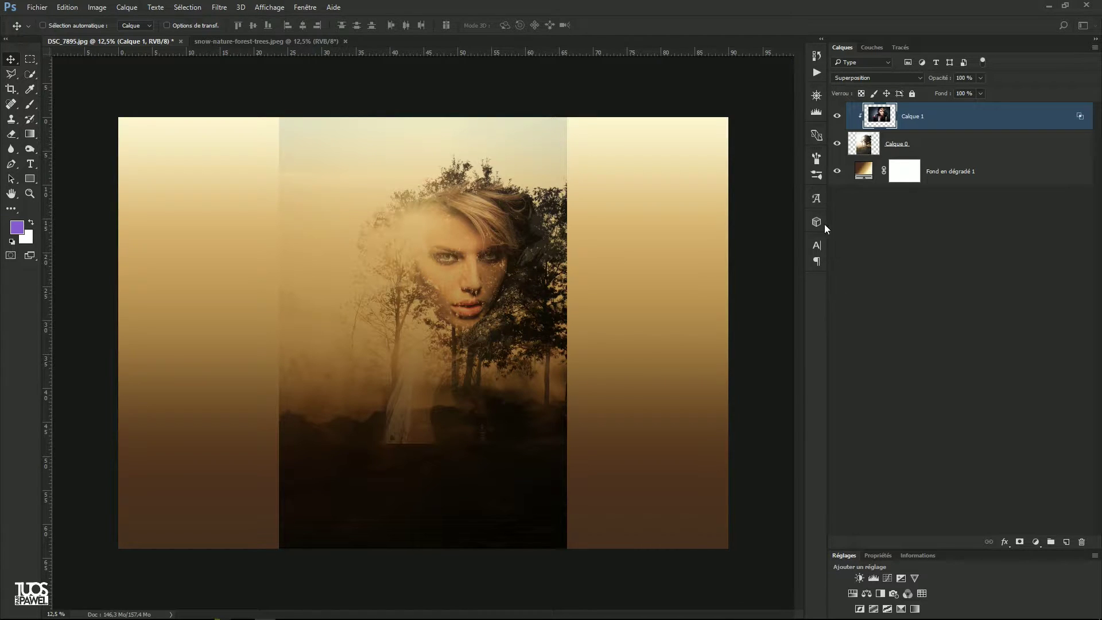
Step: Copy the snow-nature-forest-trees.jpeg image into DSC_7895.jpg as a new layer above the portrait
click(233, 41)
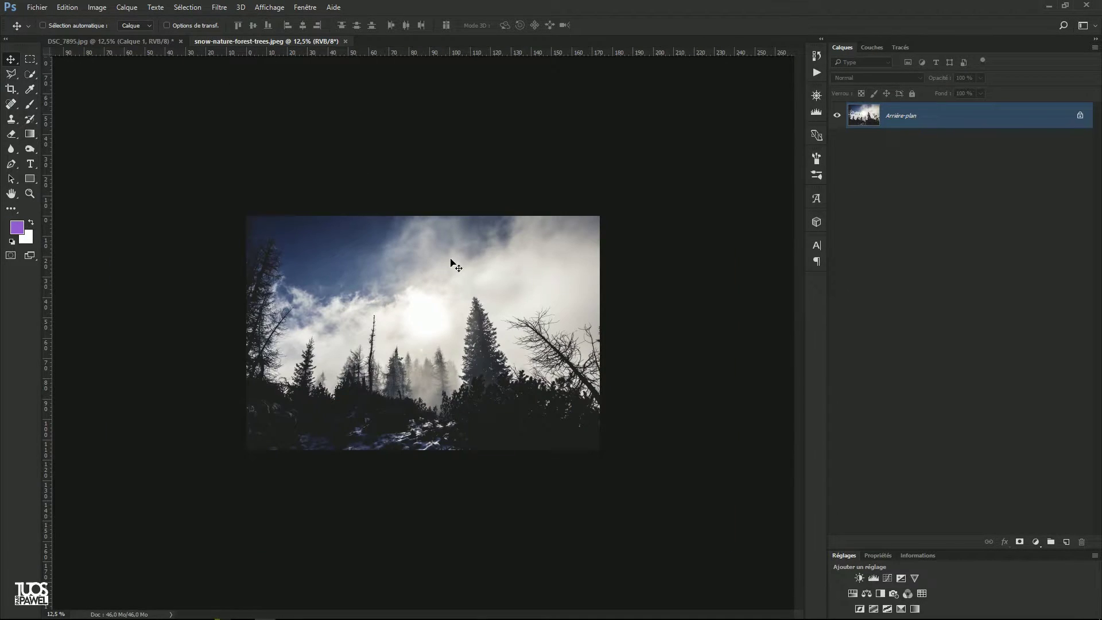
drag(244, 110, 354, 144)
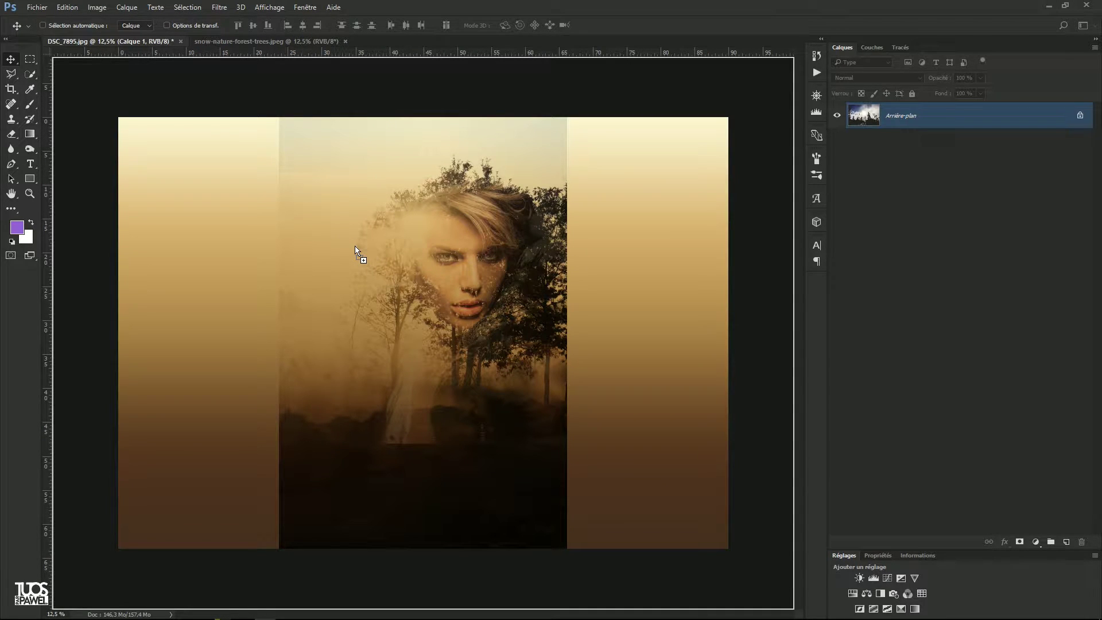
drag(355, 246, 360, 249)
click(588, 289)
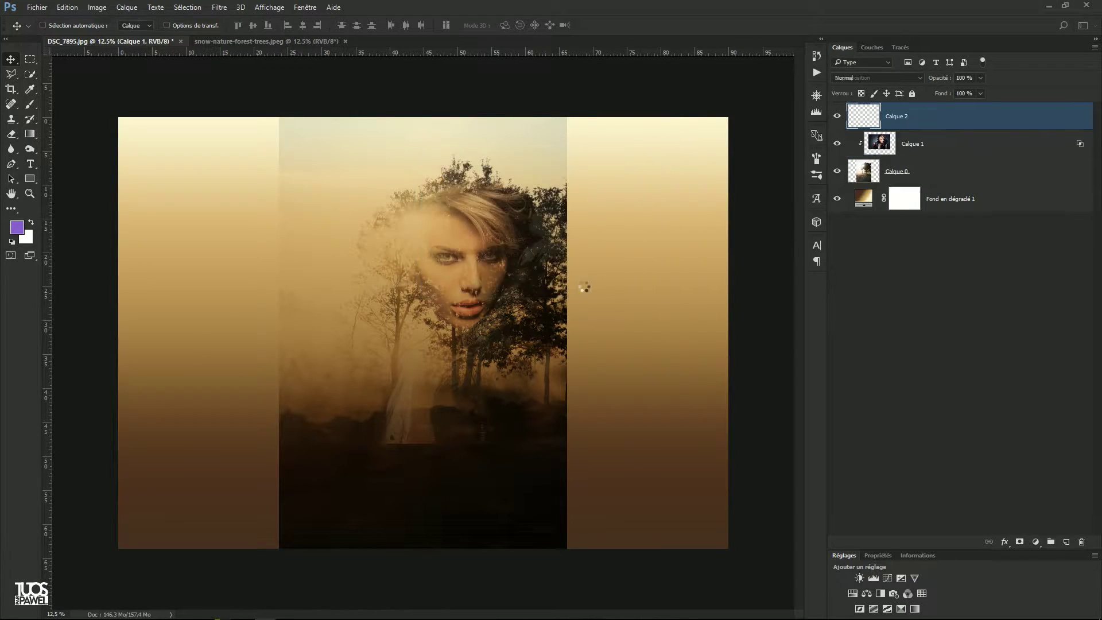
Step: Place the forest image over the portrait and turn its layer into a smart object opened for editing
drag(575, 310, 491, 336)
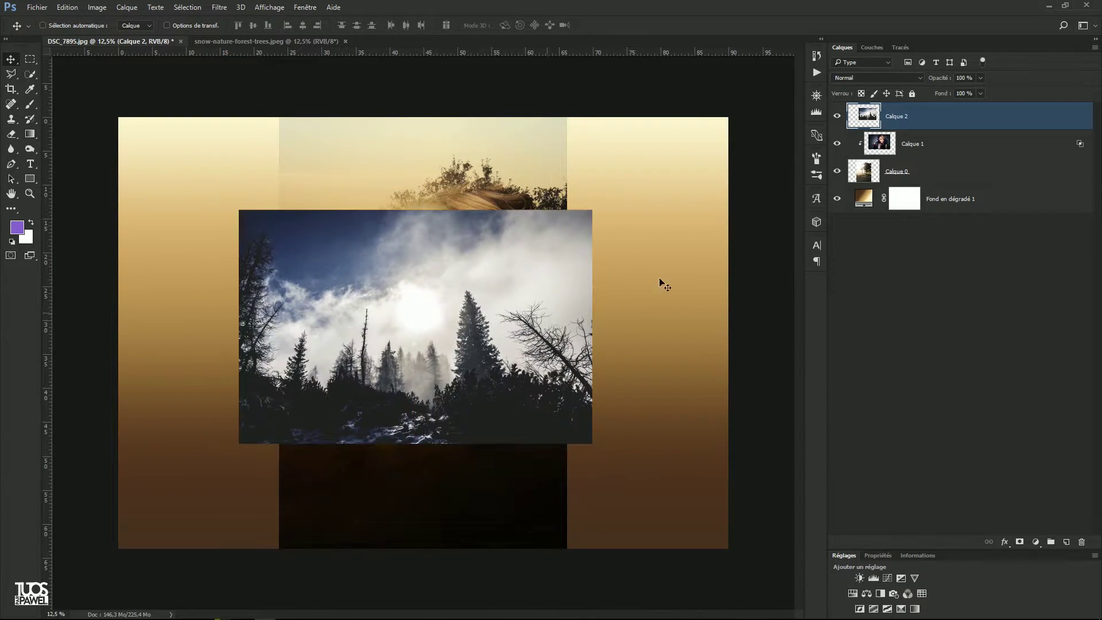
right_click(927, 123)
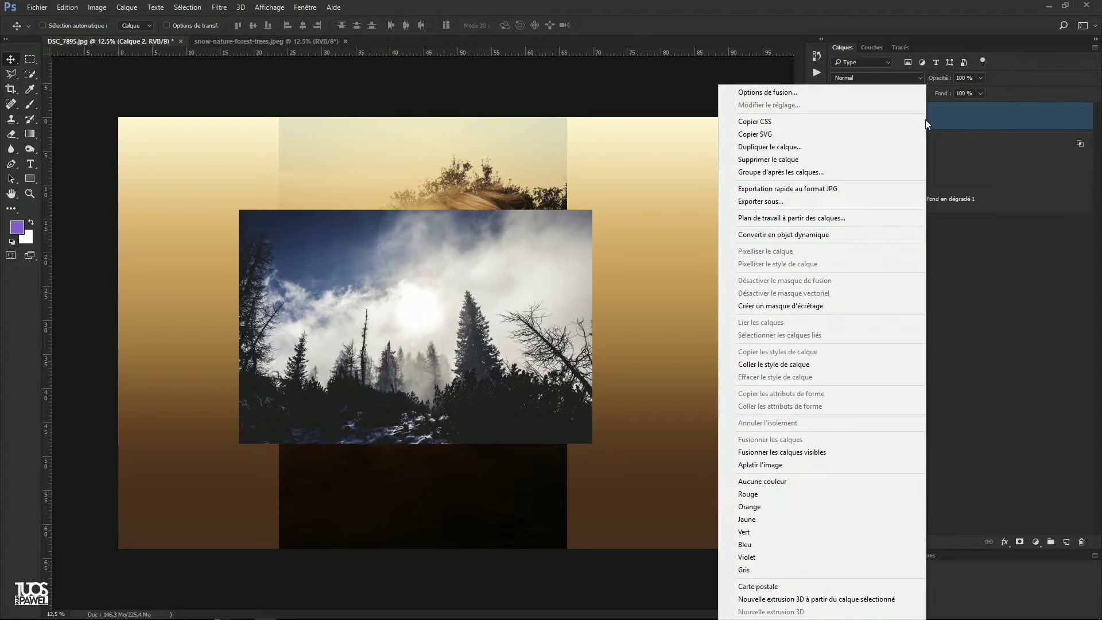
click(770, 237)
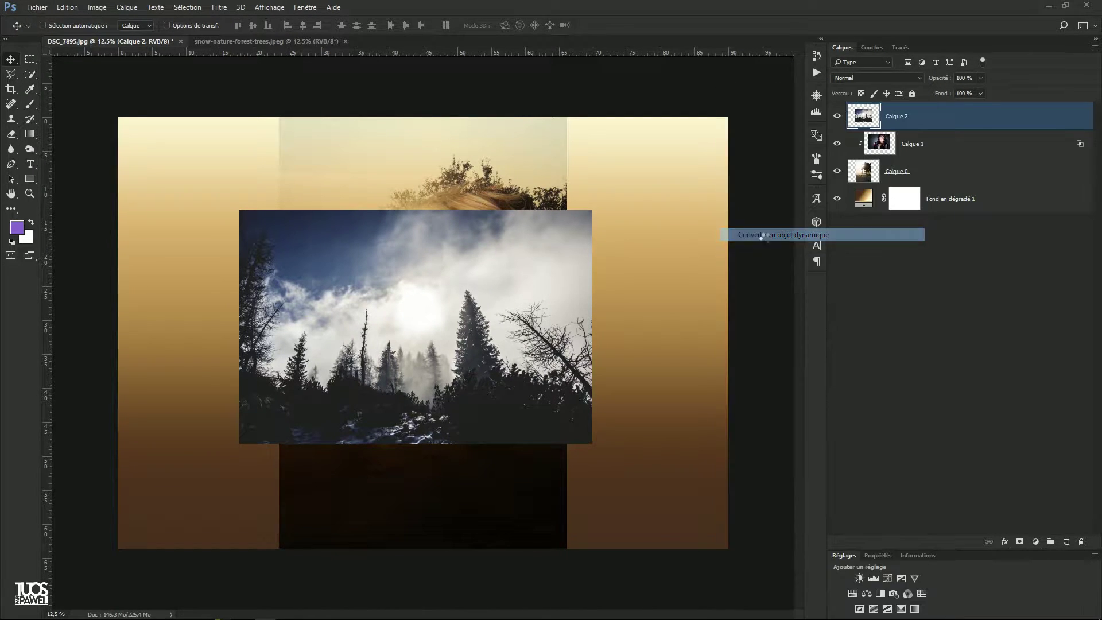
double_click(863, 116)
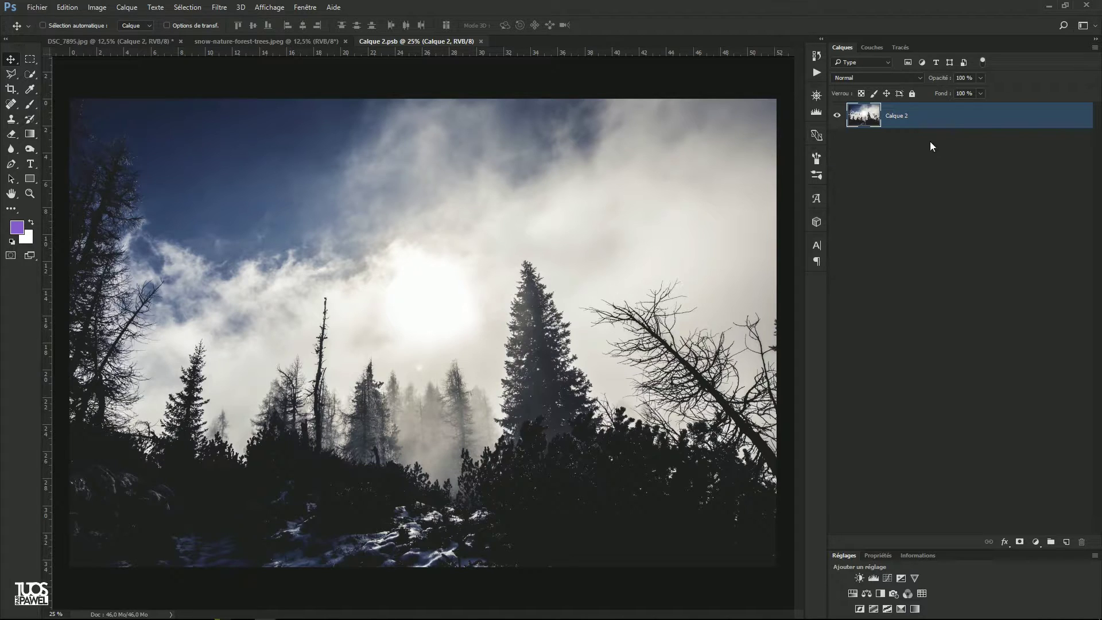
Step: In the forest layer's blending options, split the white Ce calque slider to 145 / 199 to drop out the bright sky
key(h)
double_click(952, 116)
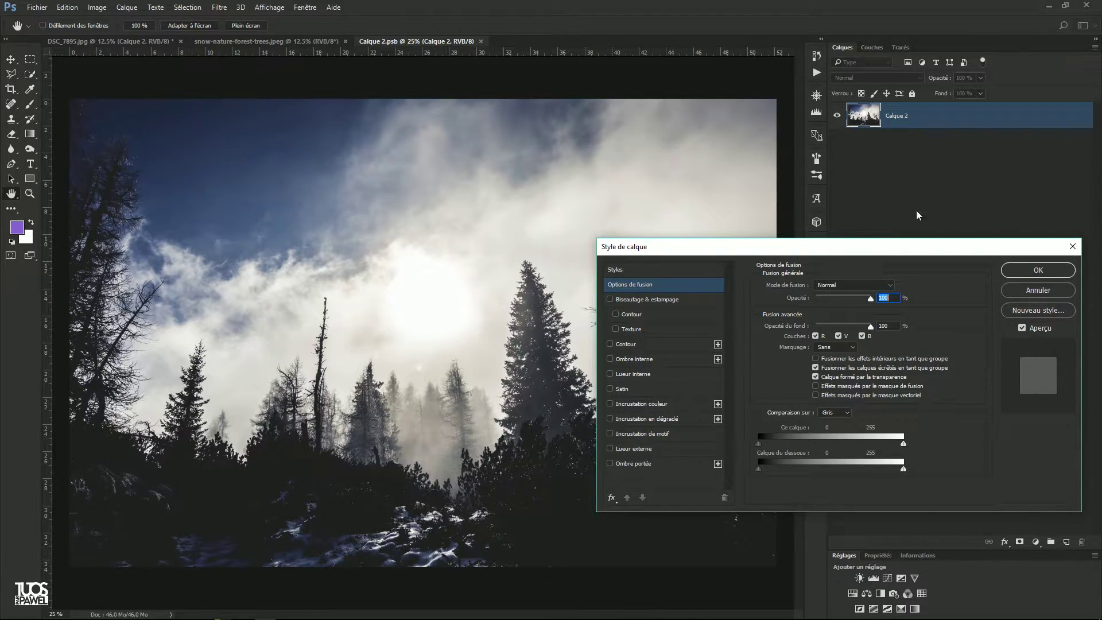
drag(904, 444, 834, 443)
drag(903, 444, 840, 442)
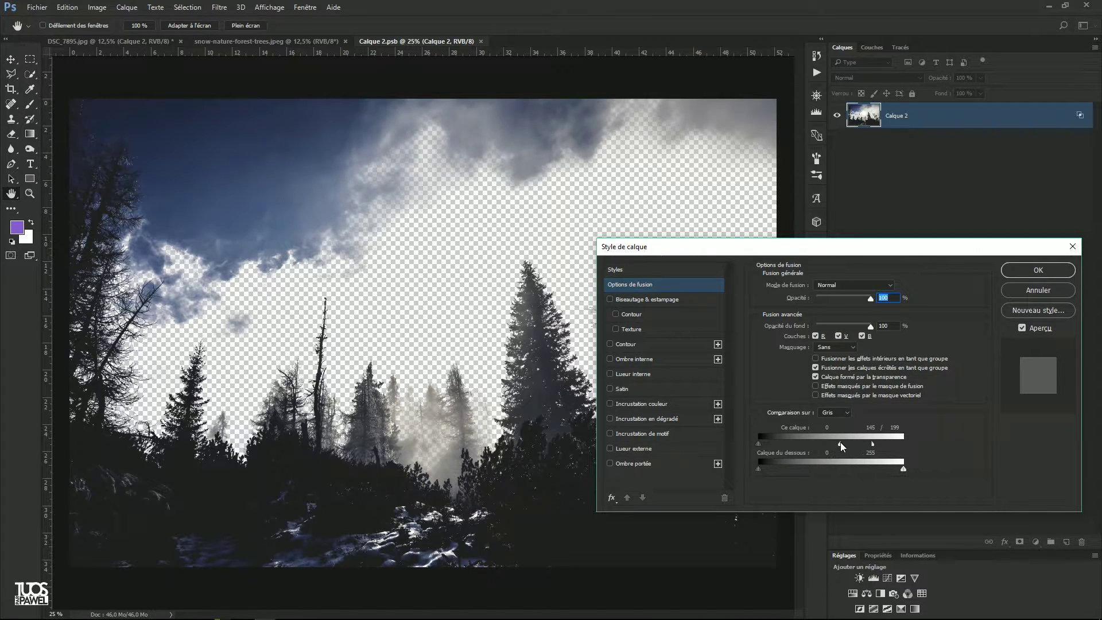
click(1027, 267)
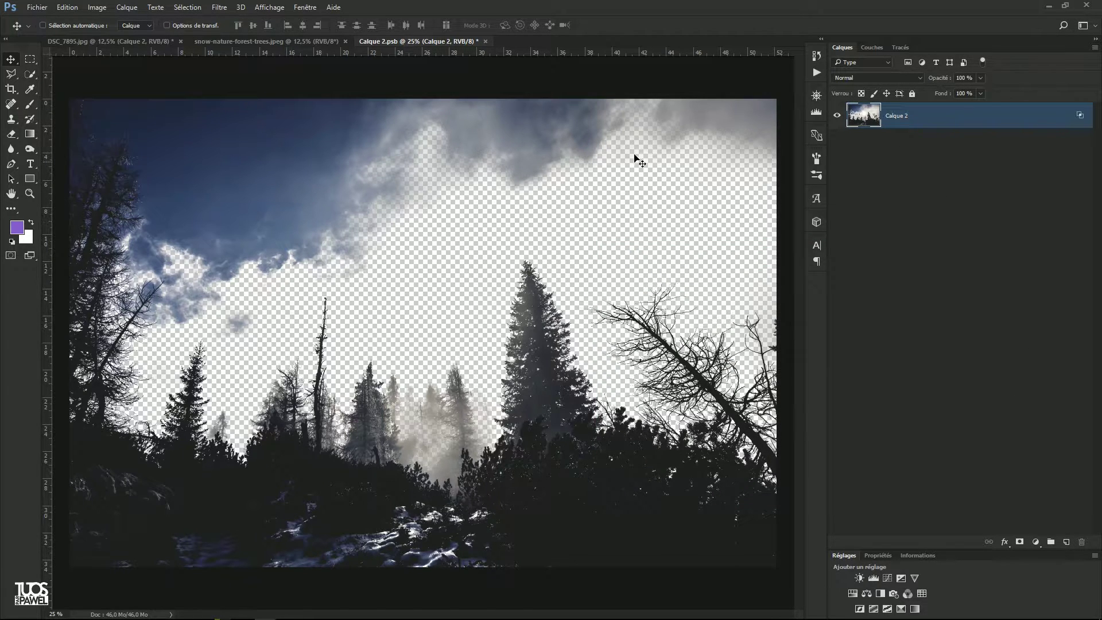
Step: Add a layer mask to the forest and paint black over the remaining clouds, blue sky and tall left-hand tree
click(1020, 542)
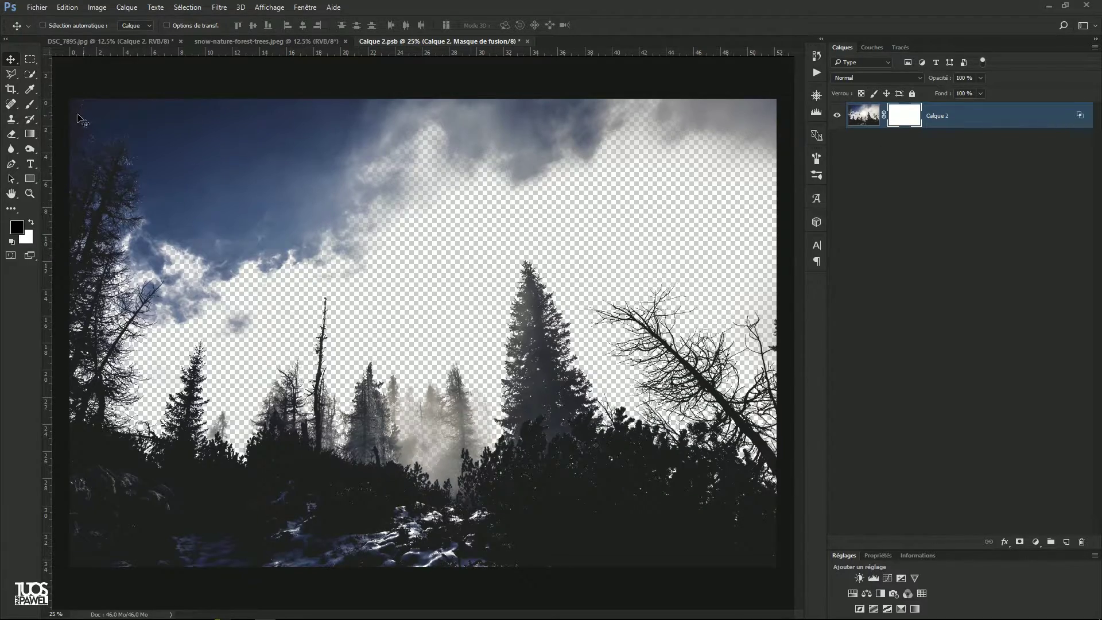
click(30, 104)
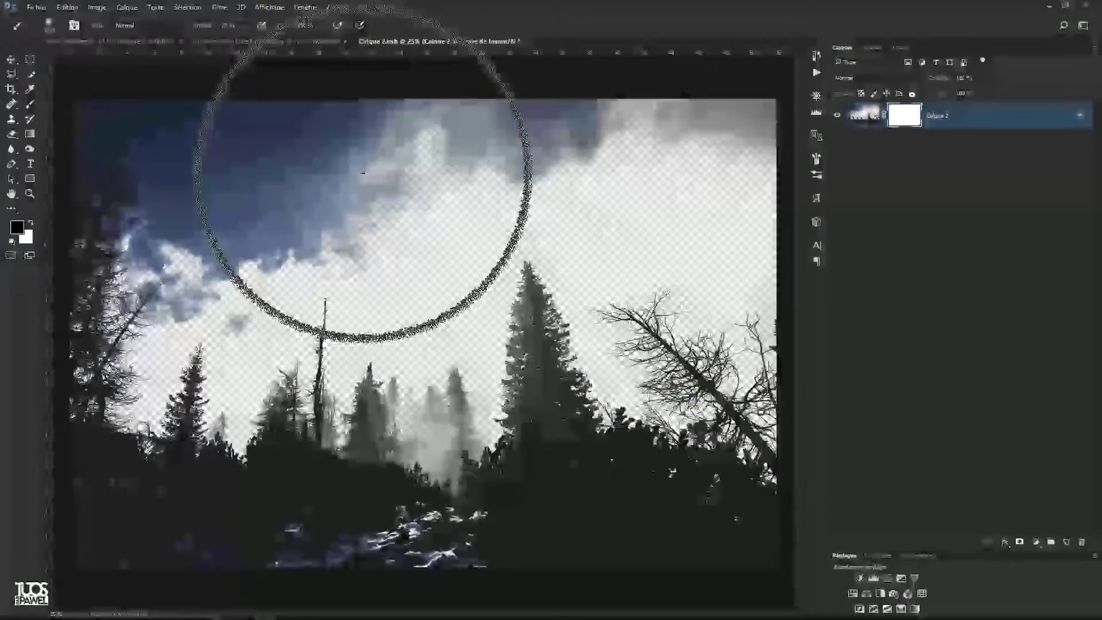
drag(340, 184, 311, 175)
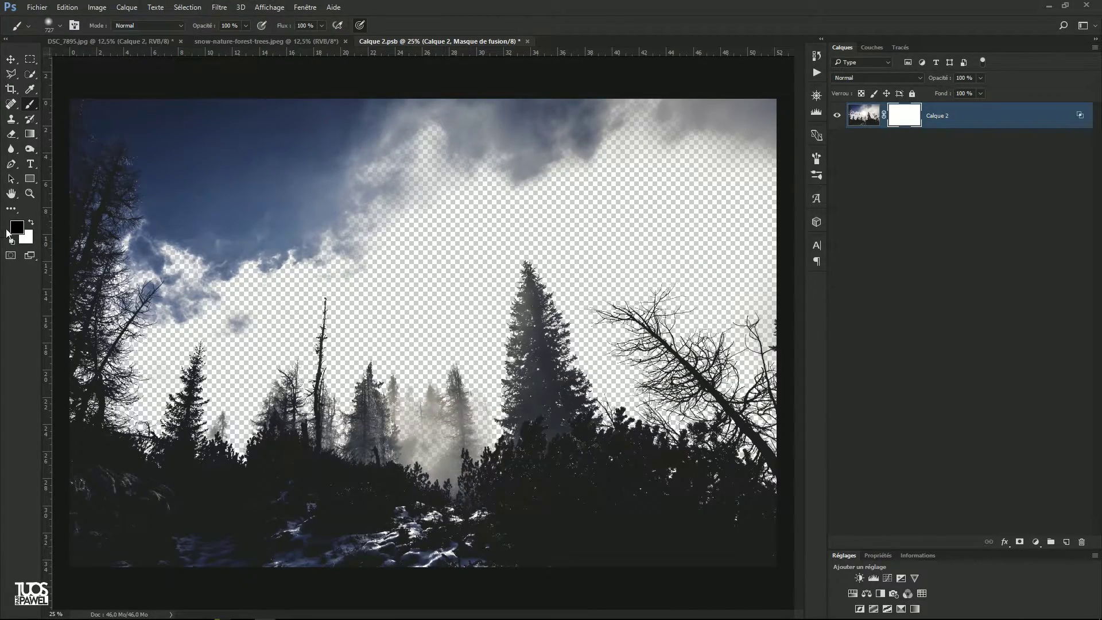
mouse_move(603, 152)
mouse_down()
mouse_move(516, 144)
mouse_move(752, 129)
mouse_move(594, 121)
mouse_move(774, 133)
mouse_move(301, 161)
mouse_move(362, 191)
mouse_move(384, 235)
mouse_move(226, 256)
mouse_move(233, 308)
mouse_move(248, 312)
mouse_move(172, 258)
mouse_move(184, 296)
mouse_move(148, 282)
mouse_move(183, 206)
mouse_move(208, 218)
mouse_move(261, 185)
mouse_move(238, 128)
mouse_move(58, 110)
mouse_move(247, 106)
mouse_move(167, 195)
mouse_move(88, 239)
mouse_move(105, 273)
mouse_move(94, 306)
mouse_move(107, 327)
mouse_move(105, 364)
mouse_move(144, 370)
mouse_up()
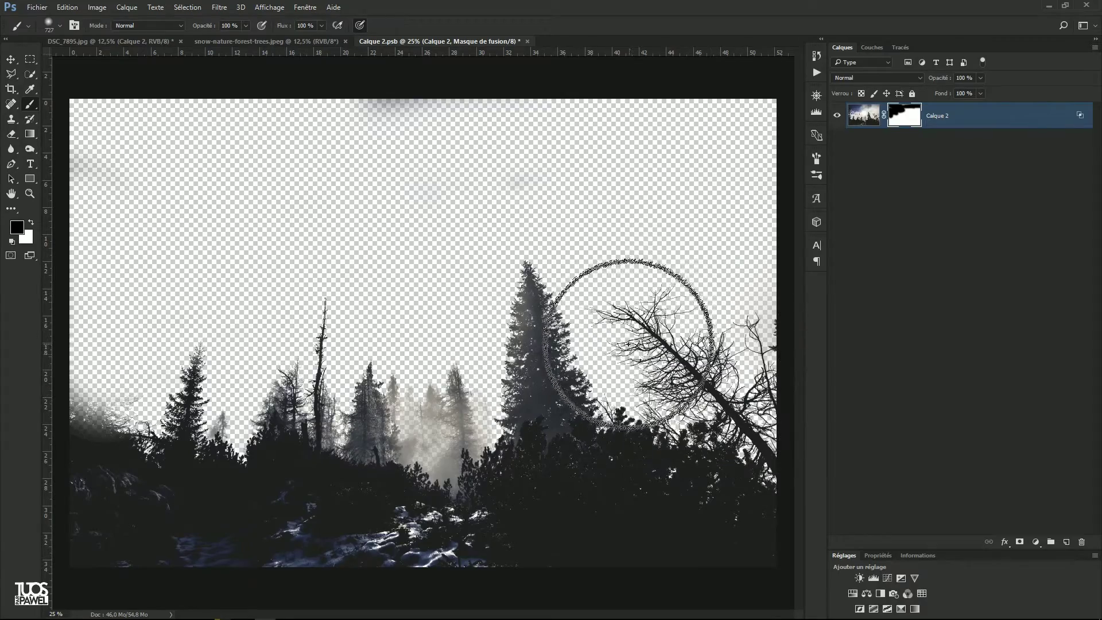
Step: Mask out the bare leaning tree beside the tall fir, and paint the bushes below it back in with white
mouse_move(624, 287)
mouse_down()
mouse_move(658, 317)
mouse_move(690, 353)
mouse_move(720, 363)
mouse_move(670, 365)
mouse_move(757, 333)
mouse_move(703, 383)
mouse_move(665, 376)
mouse_move(782, 391)
mouse_up()
drag(593, 321, 537, 321)
key(x)
mouse_move(610, 434)
mouse_down()
mouse_move(744, 462)
mouse_move(690, 441)
mouse_move(669, 466)
mouse_move(743, 457)
mouse_move(765, 467)
mouse_up()
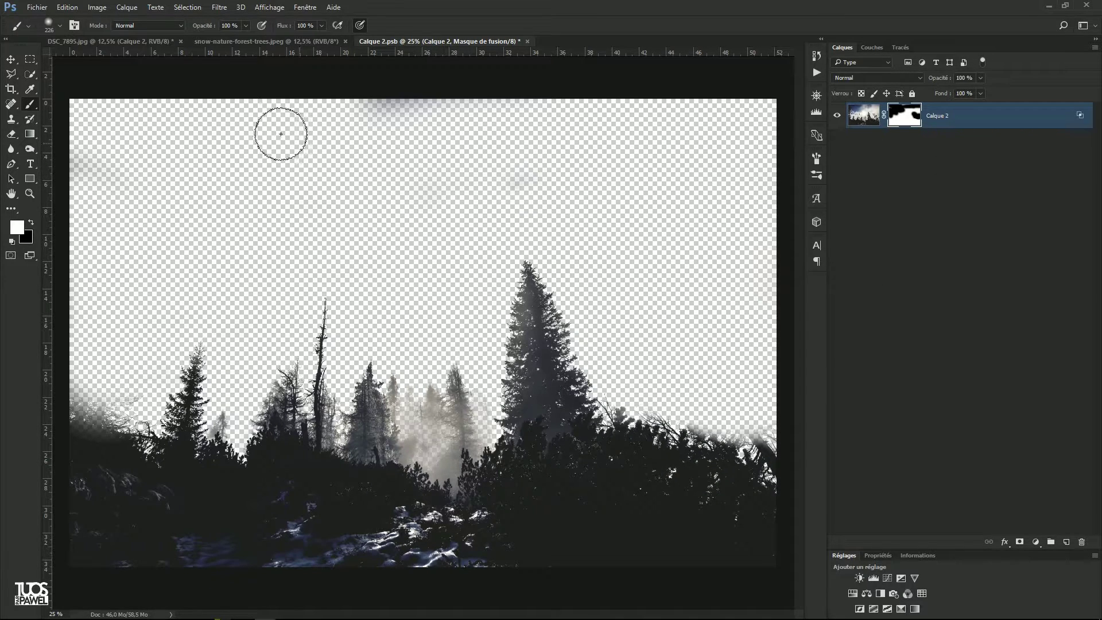
Step: Save the edited smart object and close it to return to the DSC_7895.jpg composite
click(41, 7)
click(52, 124)
click(522, 41)
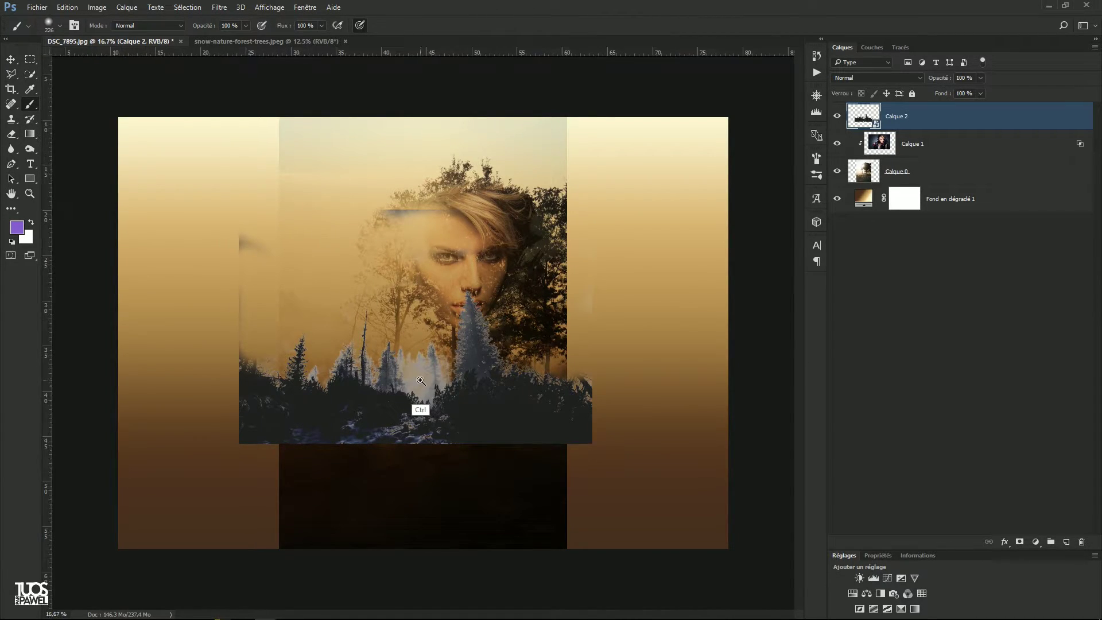
Step: Try the Produit blend mode on the forest layer and set the mode back to Normal
scroll(418, 402, up, 3)
scroll(456, 316, down, 1)
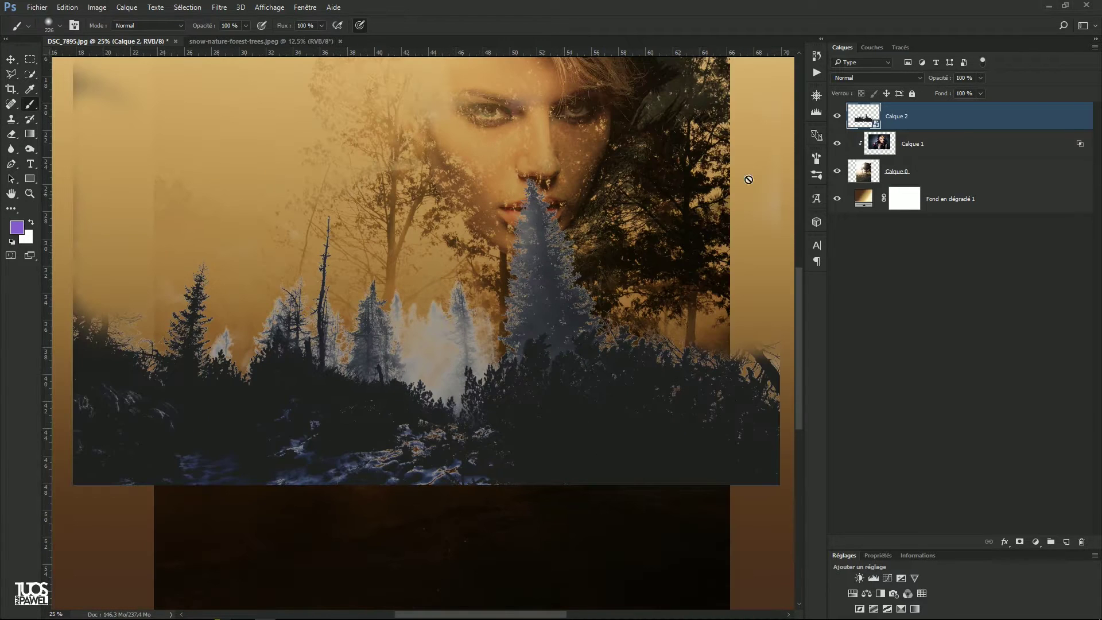
click(866, 80)
click(837, 117)
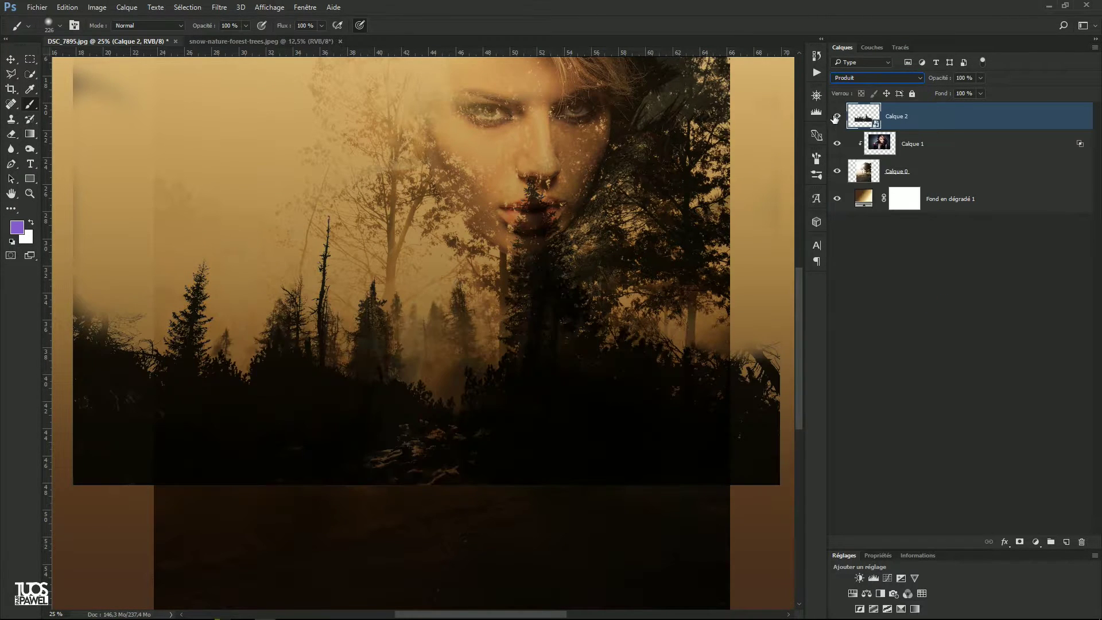
scroll(465, 323, down, 1)
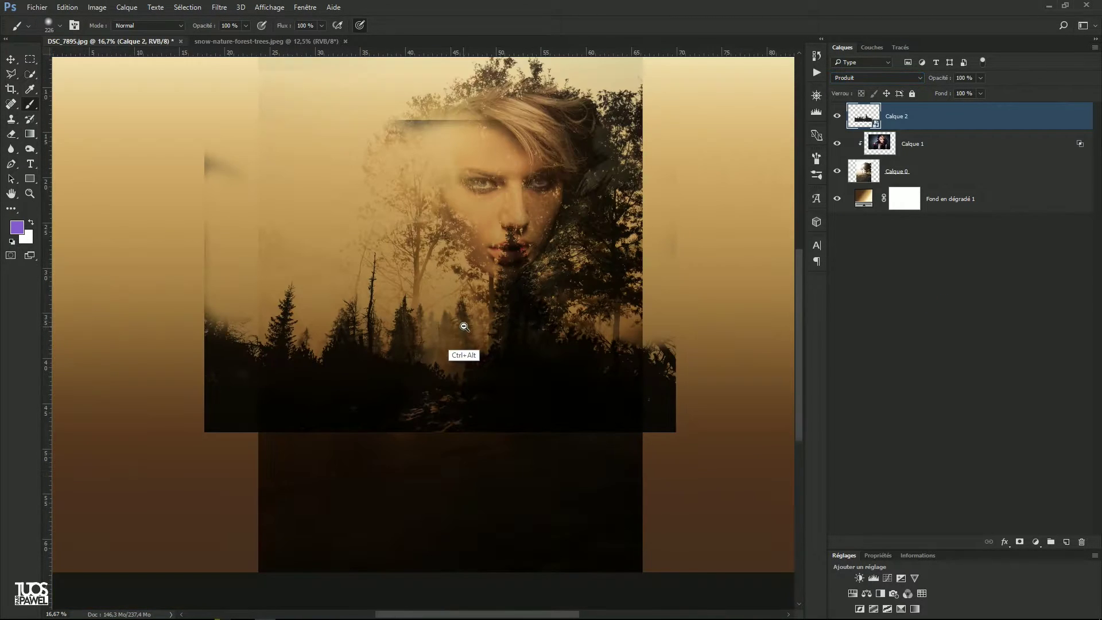
click(30, 74)
click(847, 78)
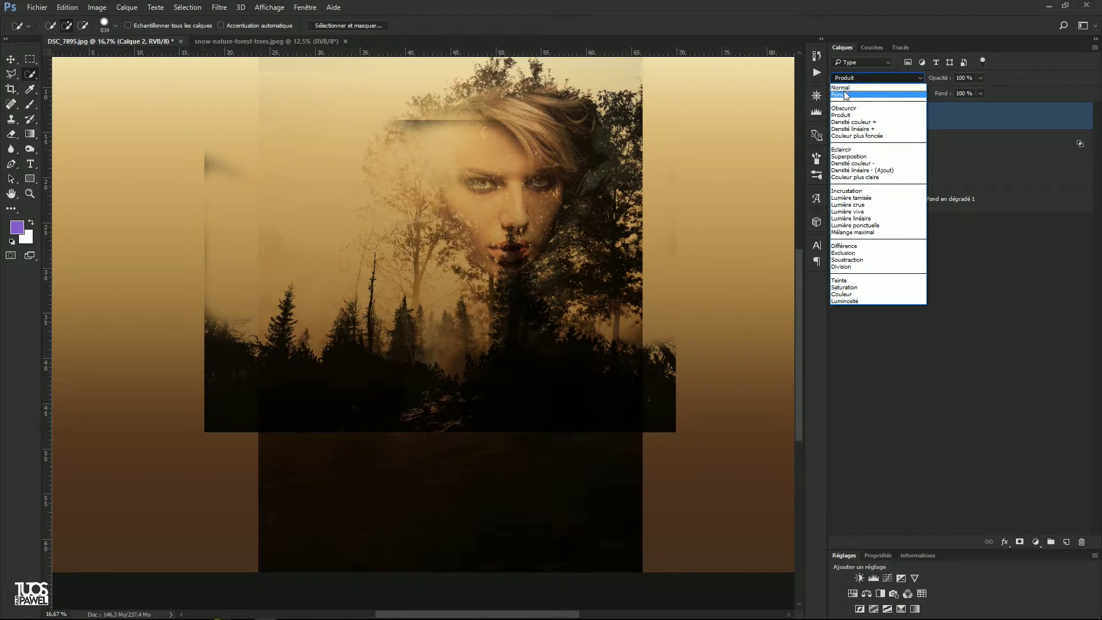
click(841, 88)
Step: Add a mask to the forest layer in the composite and paint out the leftover sky smudges and edges above the trees
drag(450, 271, 463, 307)
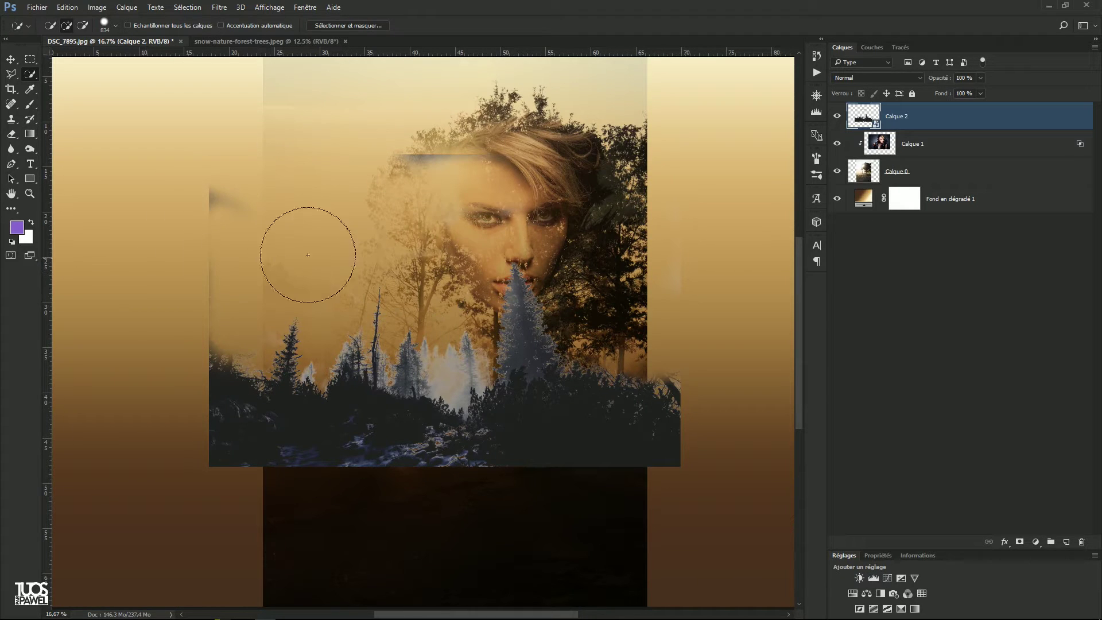
click(1020, 542)
key(d)
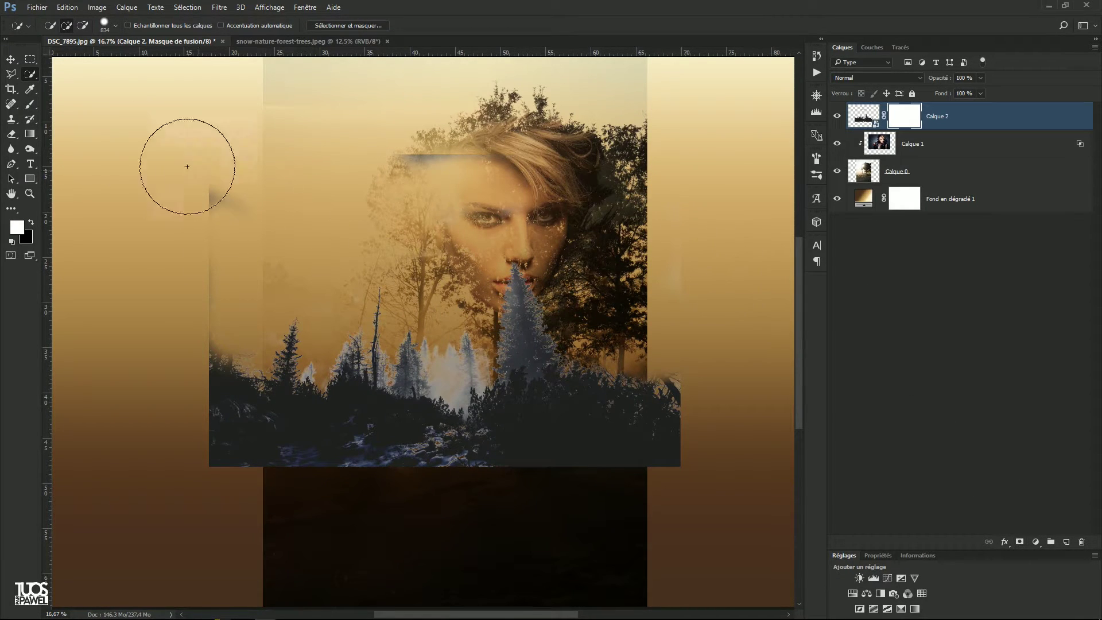
click(32, 102)
drag(371, 195, 373, 184)
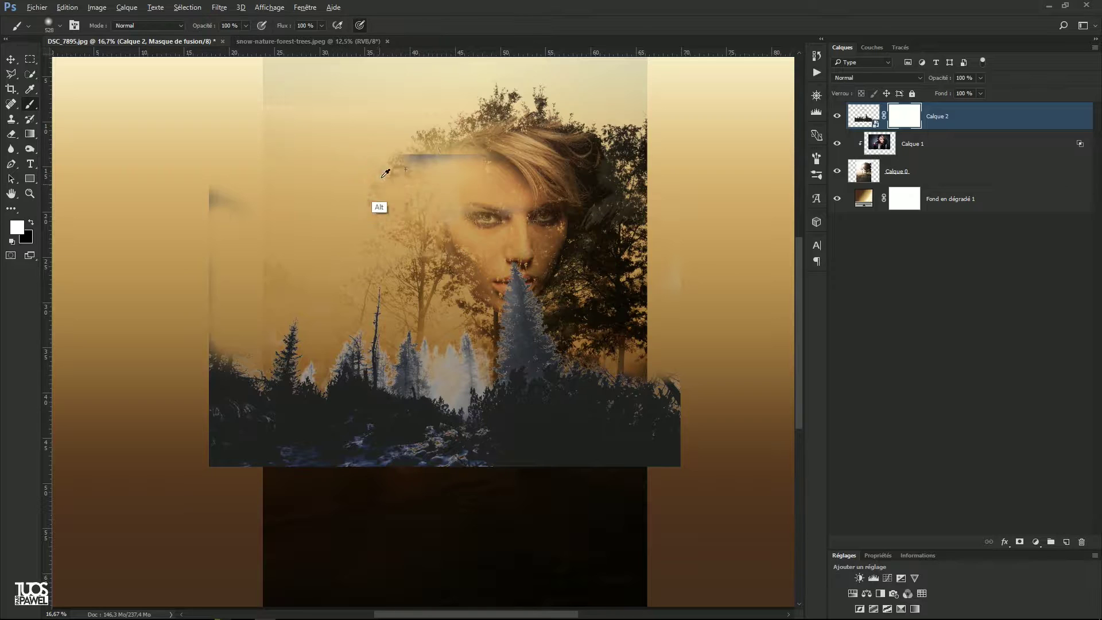
key(x)
drag(337, 152, 468, 168)
drag(196, 192, 184, 313)
mouse_move(675, 278)
mouse_down()
mouse_move(675, 309)
mouse_move(683, 128)
mouse_move(752, 135)
mouse_move(327, 189)
mouse_move(430, 217)
mouse_move(364, 253)
mouse_move(347, 283)
mouse_move(304, 267)
mouse_up()
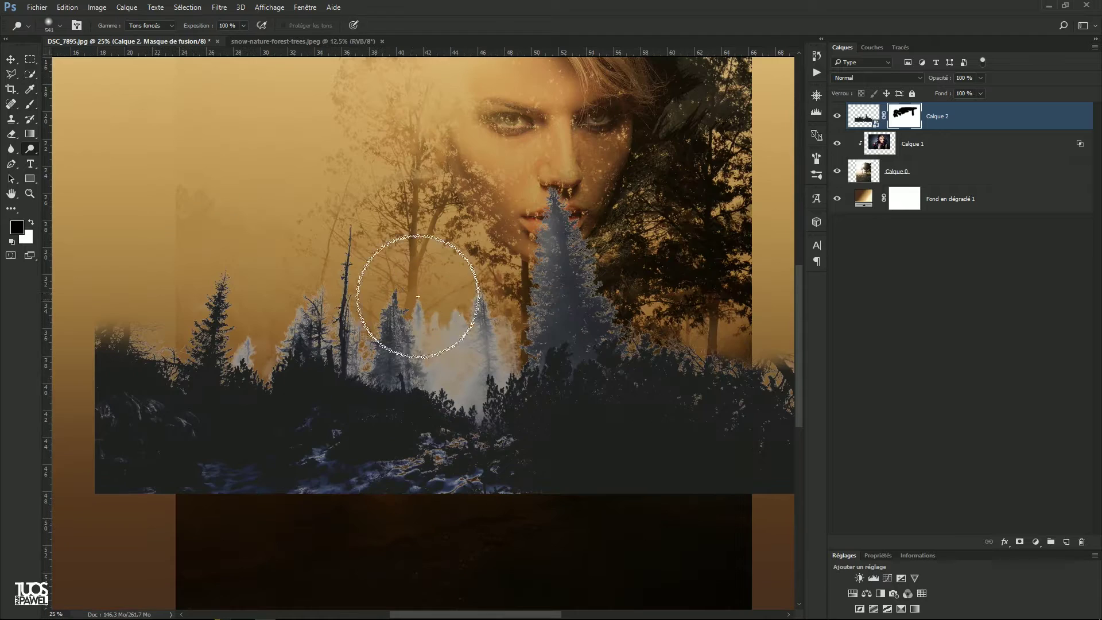
Step: Load the forest layer's outline as a selection and subtract the stray patches above the treetops
key(v)
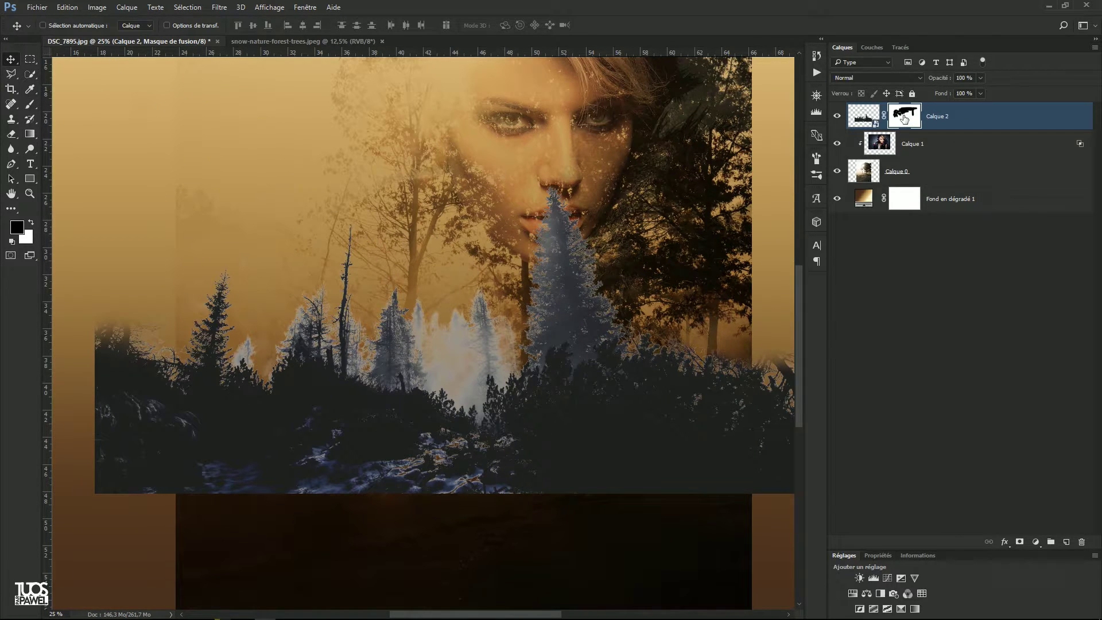
ctrl+click(870, 119)
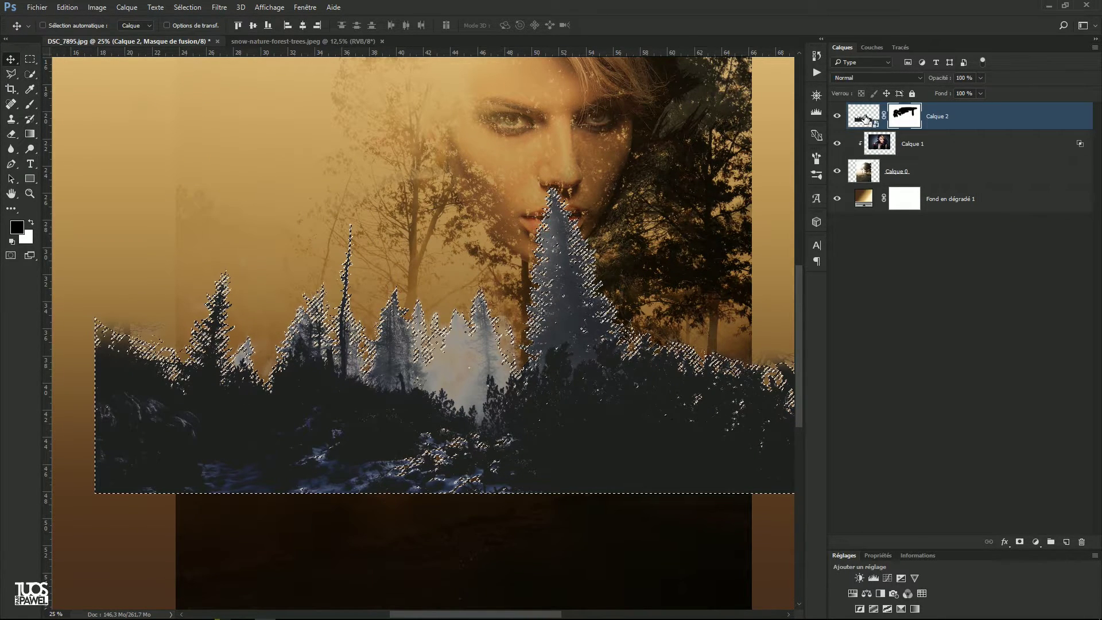
drag(450, 254, 458, 314)
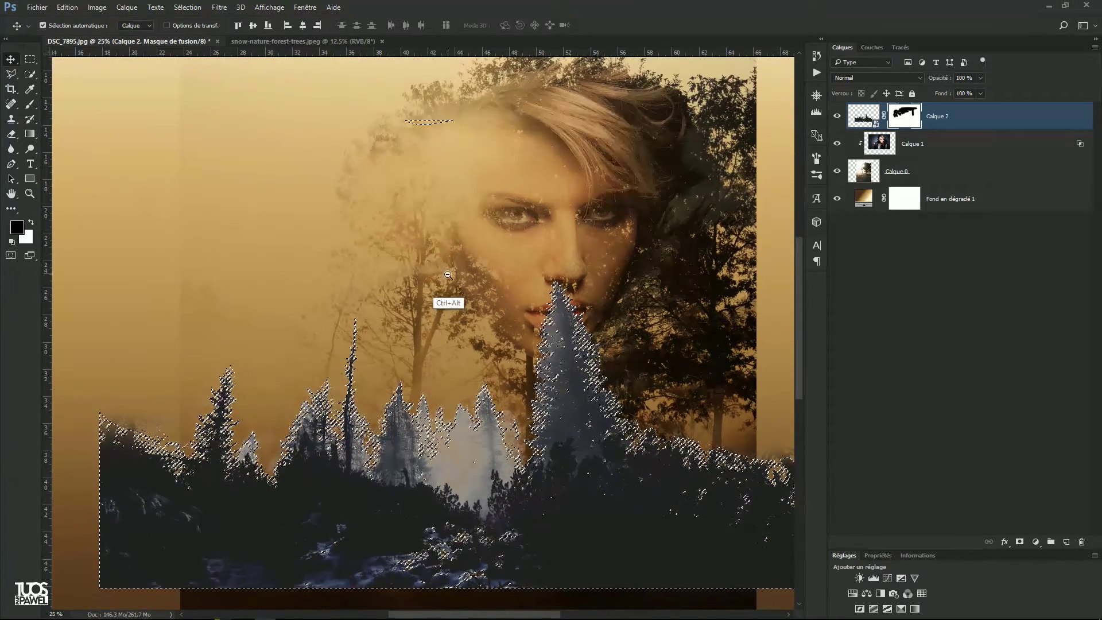
scroll(450, 282, down, 1)
click(27, 63)
drag(167, 133, 735, 208)
drag(118, 136, 506, 247)
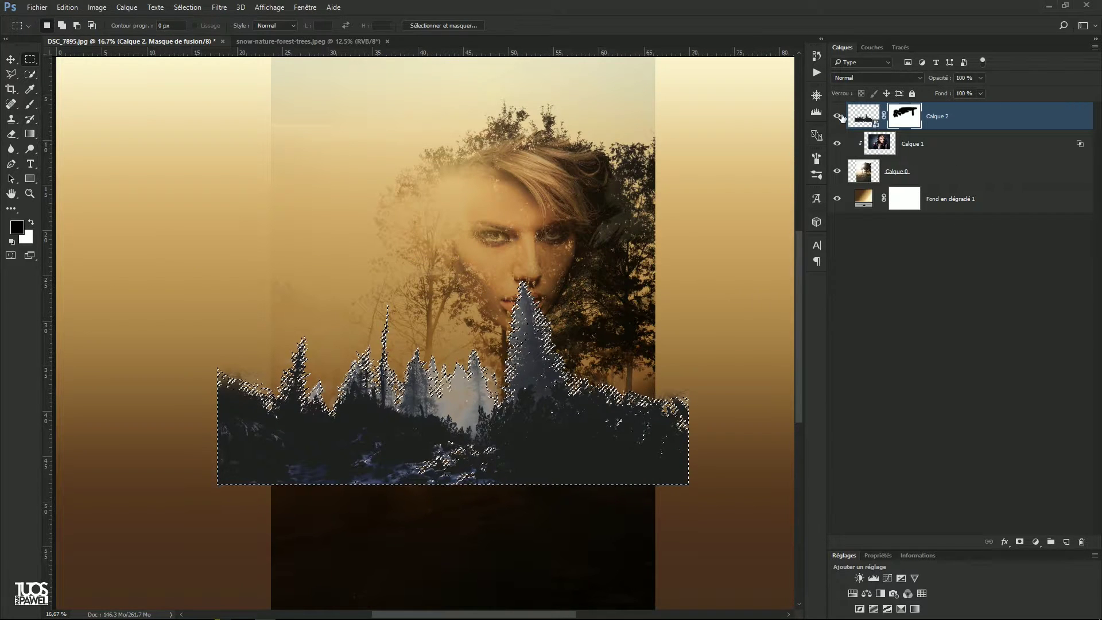
Step: Save the forest selection as a new alpha channel in the channel list
click(872, 47)
click(1047, 541)
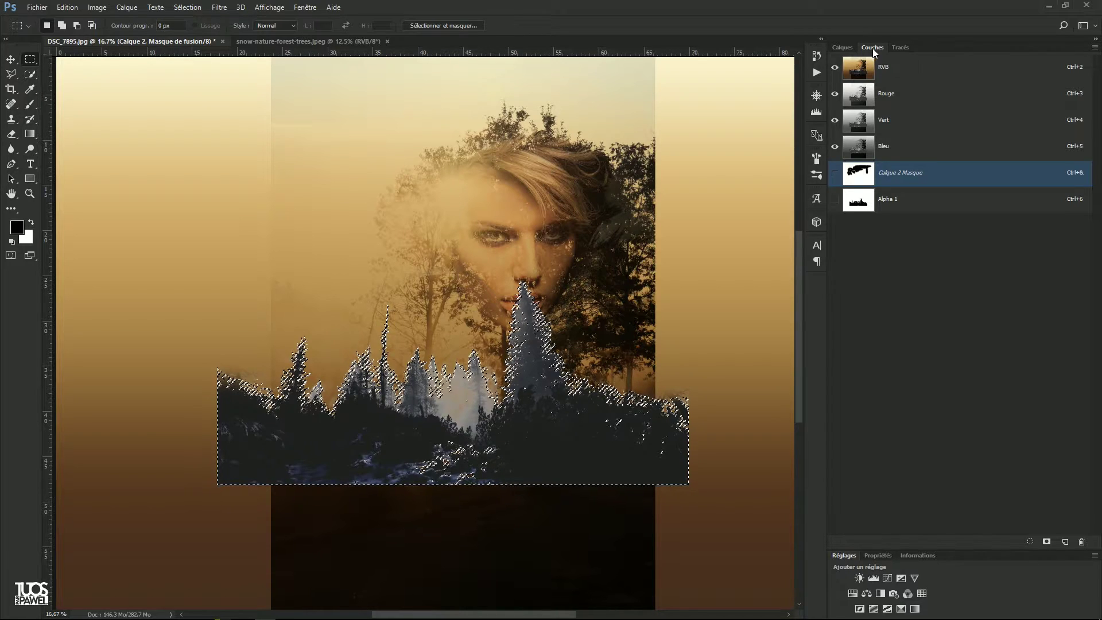
click(305, 7)
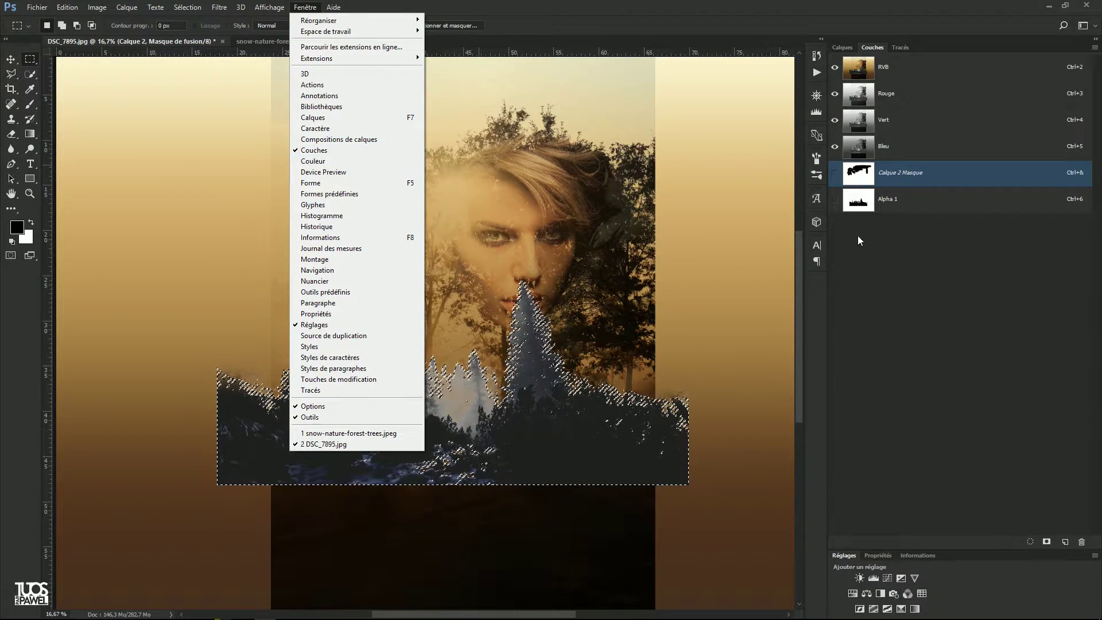
click(926, 253)
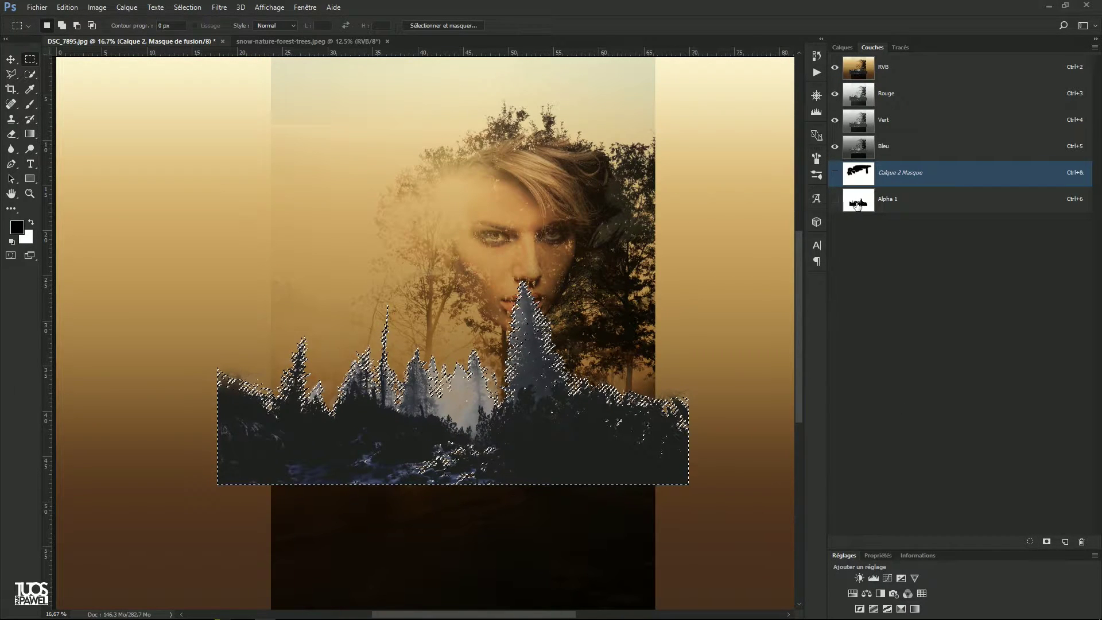
Step: Deselect the forest and reload its selection from the Alpha 1 channel
key(ctrl+d)
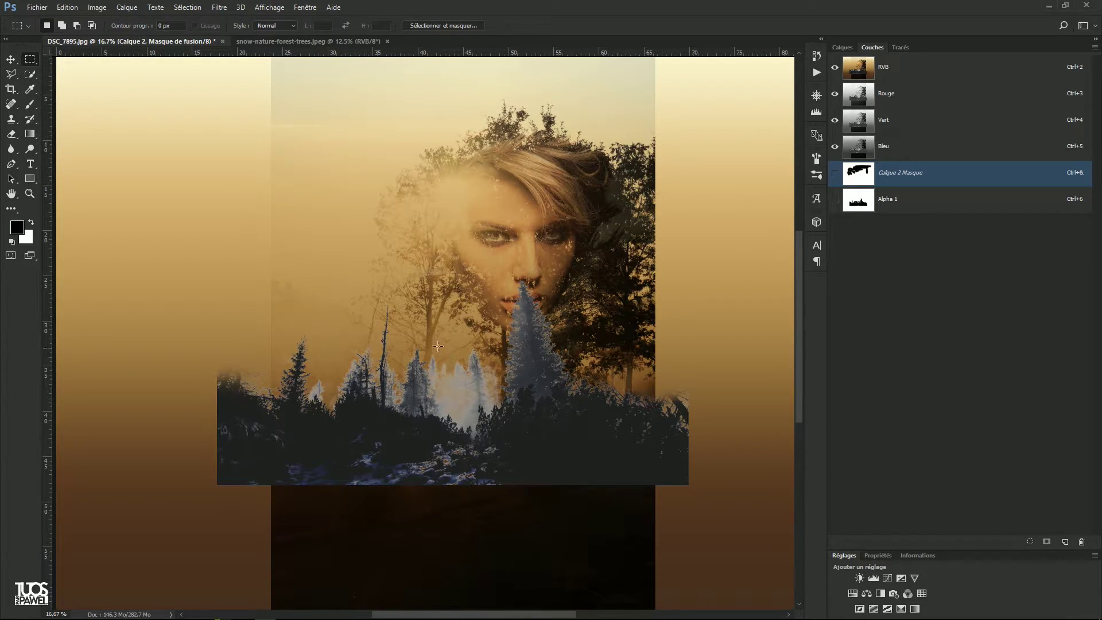
ctrl+click(859, 203)
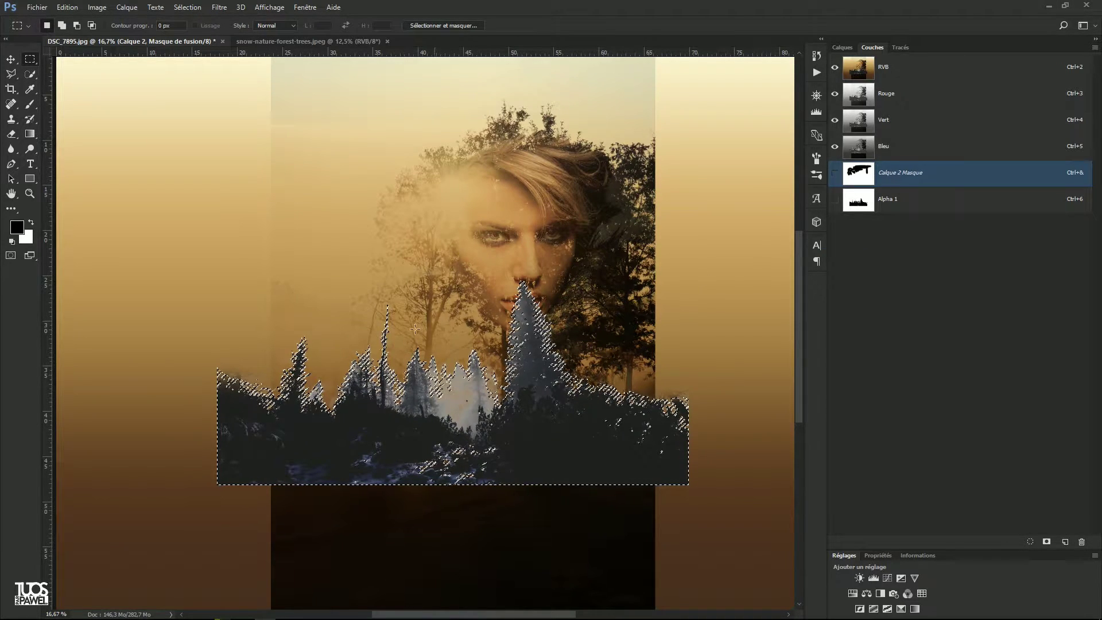
key(ctrl+d)
ctrl+click(859, 207)
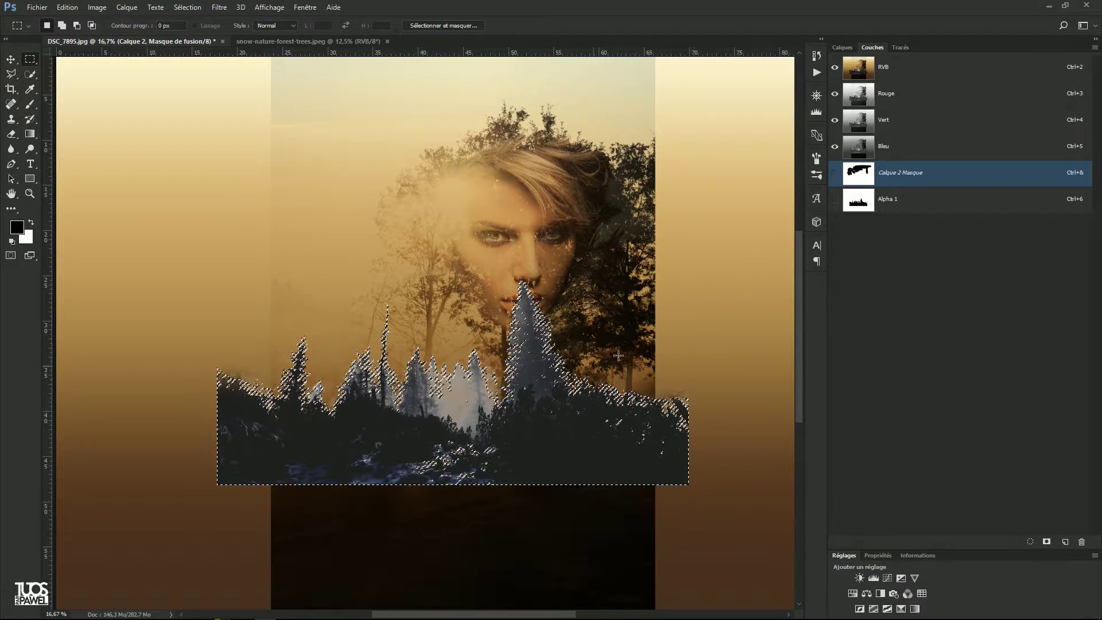
Step: Transform the forest selection to -100% width and -100% height so it is flipped both ways, and apply it
click(842, 47)
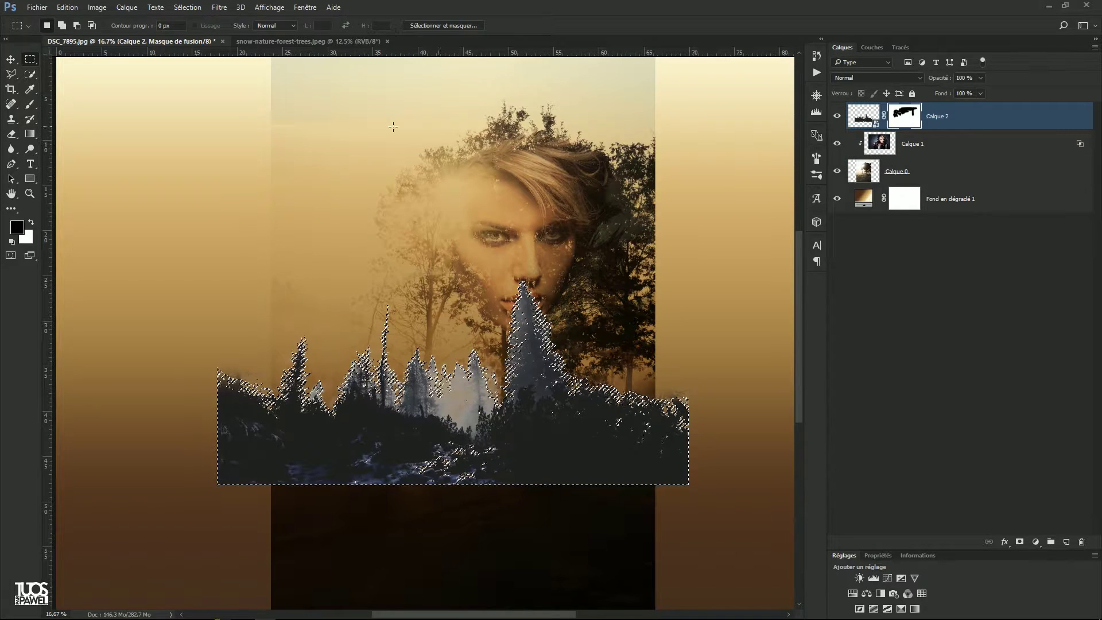
click(188, 8)
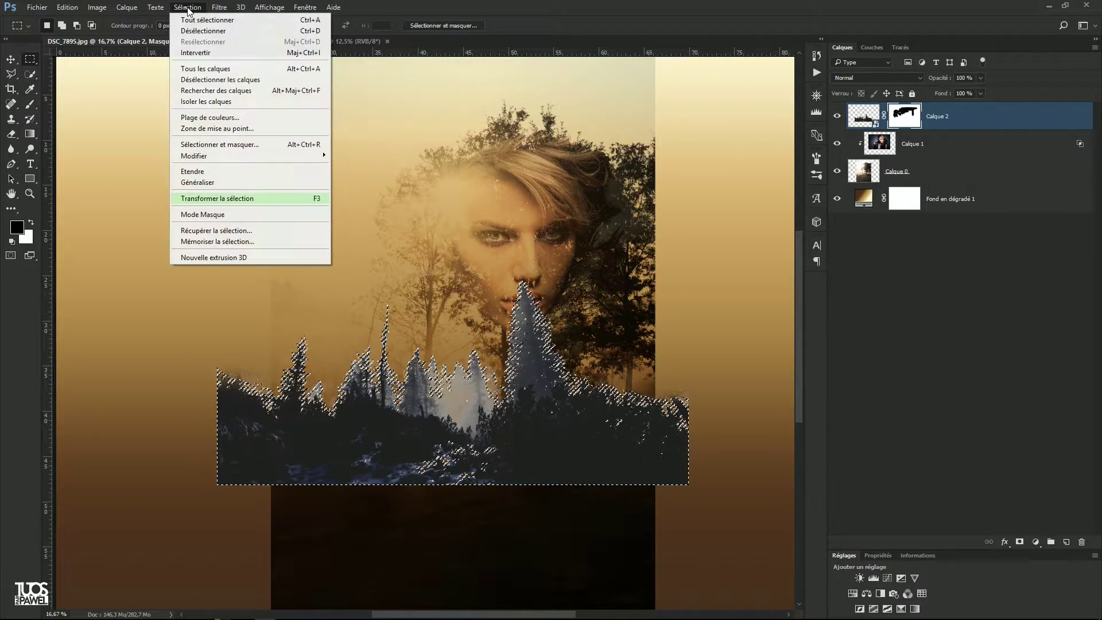
click(209, 199)
drag(708, 191, 213, 468)
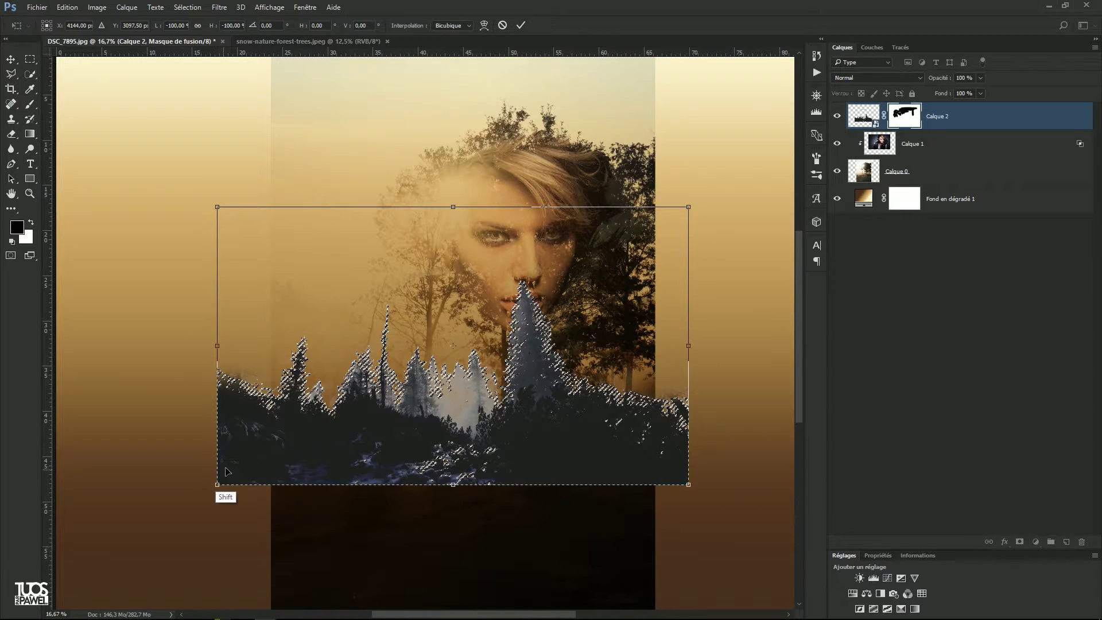
key(Return)
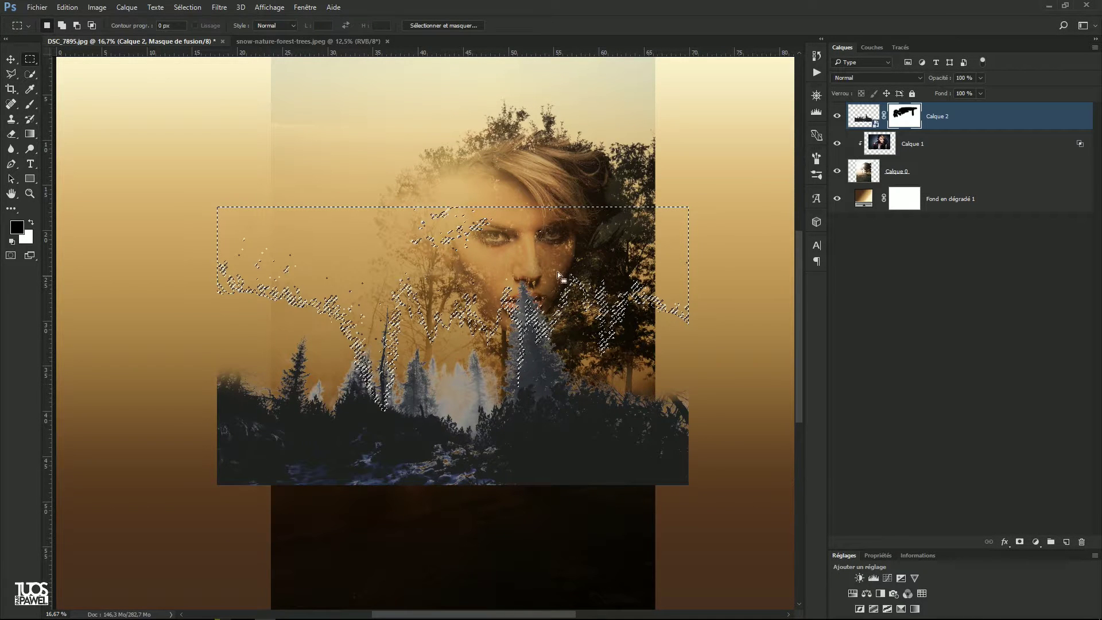
Step: On the foggy trees layer (Calque 0), move the forest selection down over the lower part of the image and hide Calque 2
click(867, 171)
drag(490, 271, 536, 428)
click(838, 116)
Step: Transform the forest selection by flipping it horizontally and moving it up slightly, and apply the transformation
click(187, 6)
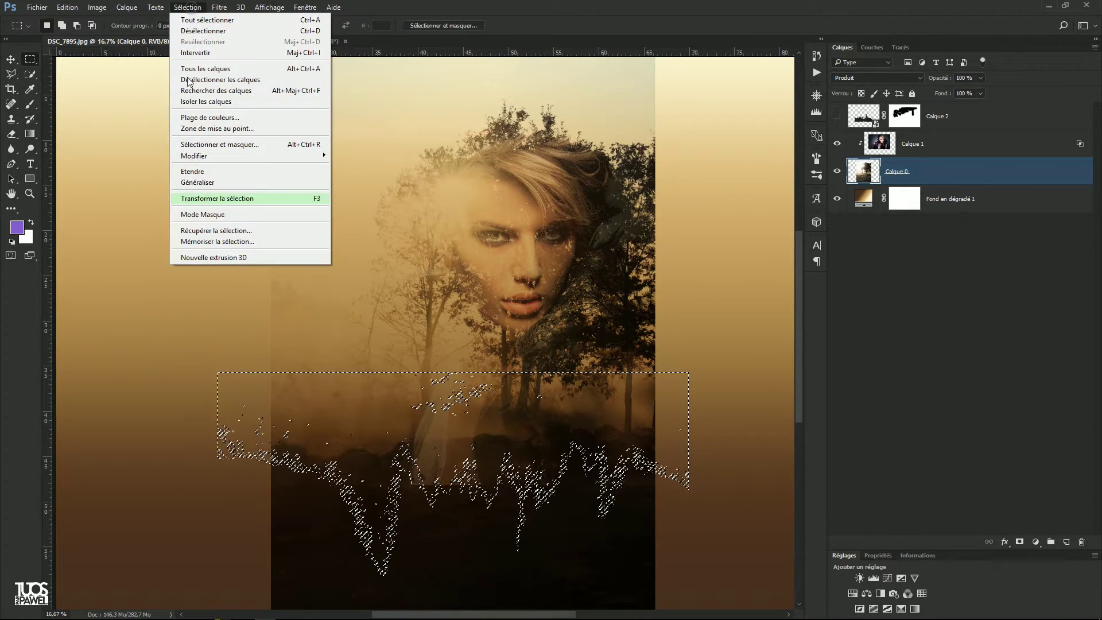
click(235, 198)
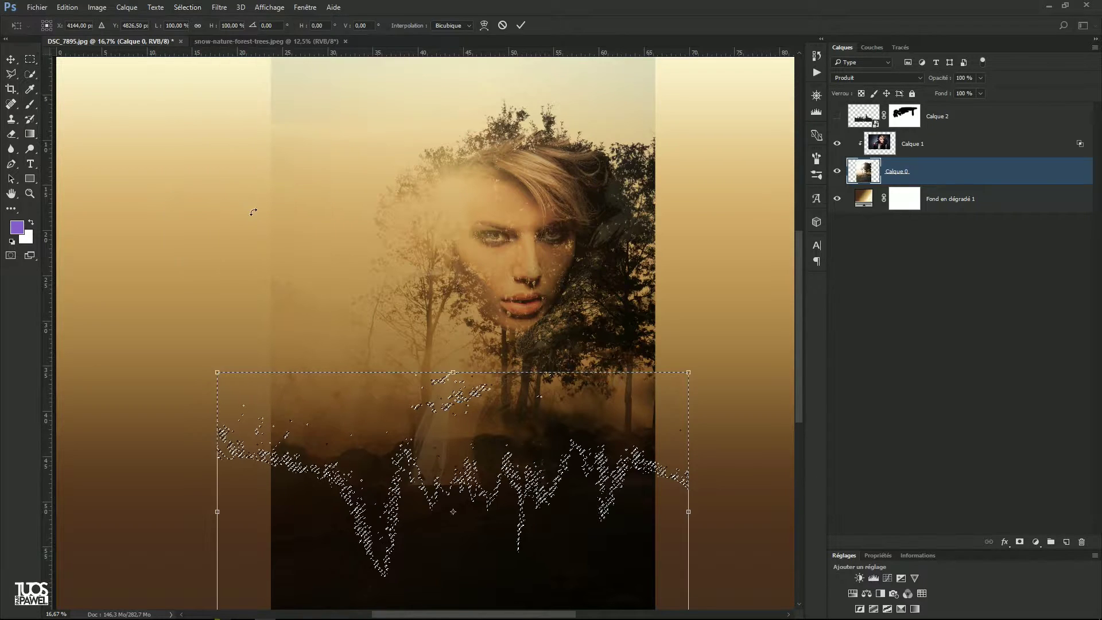
right_click(468, 410)
click(499, 580)
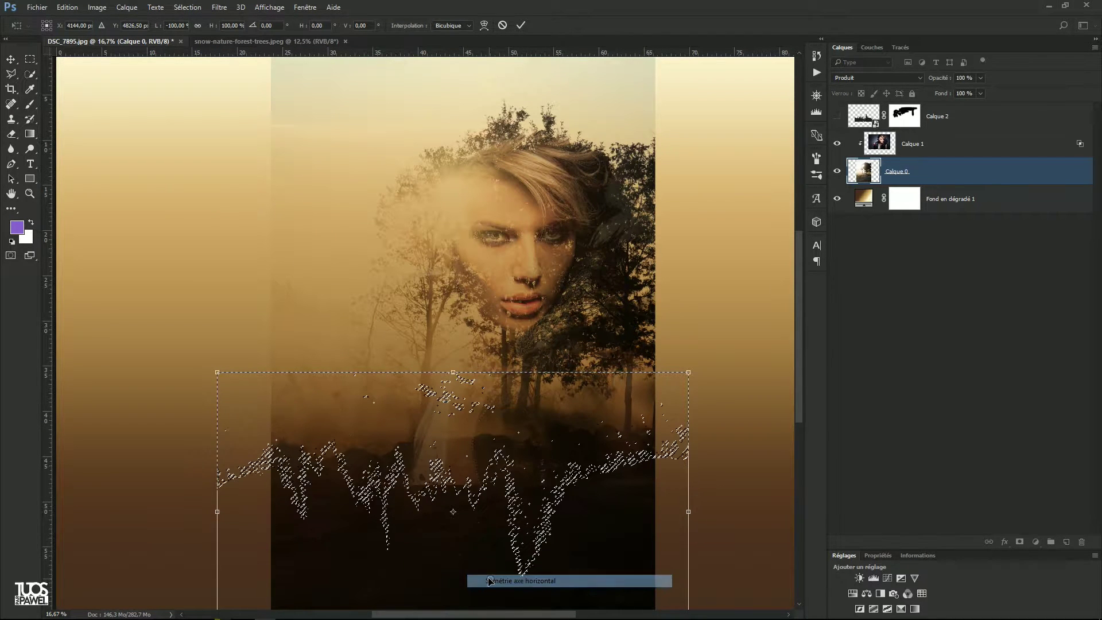
drag(517, 470, 502, 439)
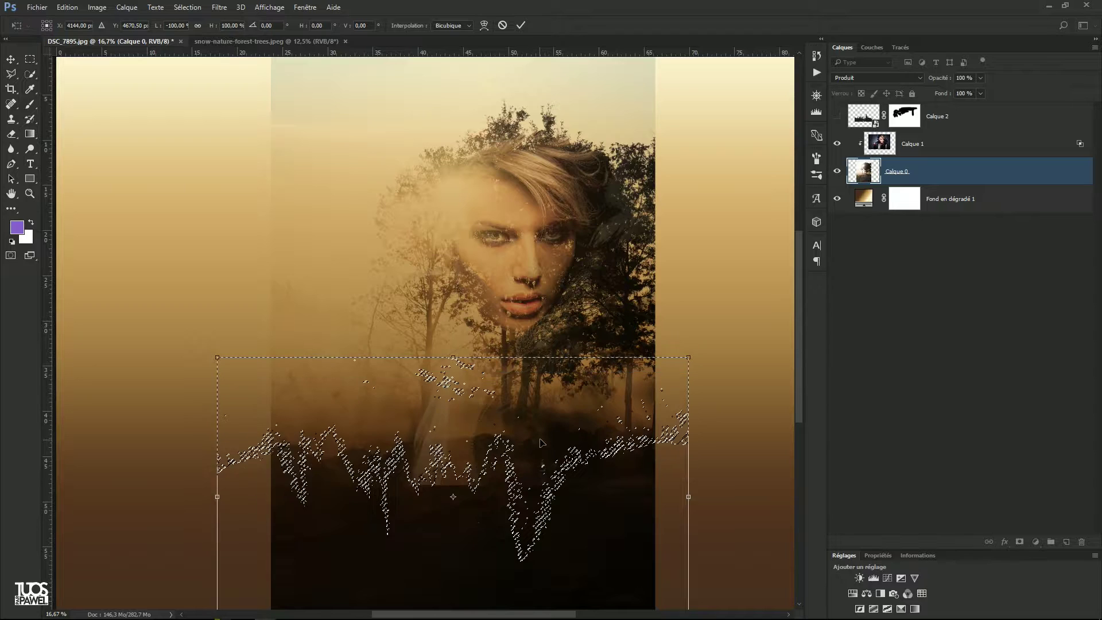
key(Return)
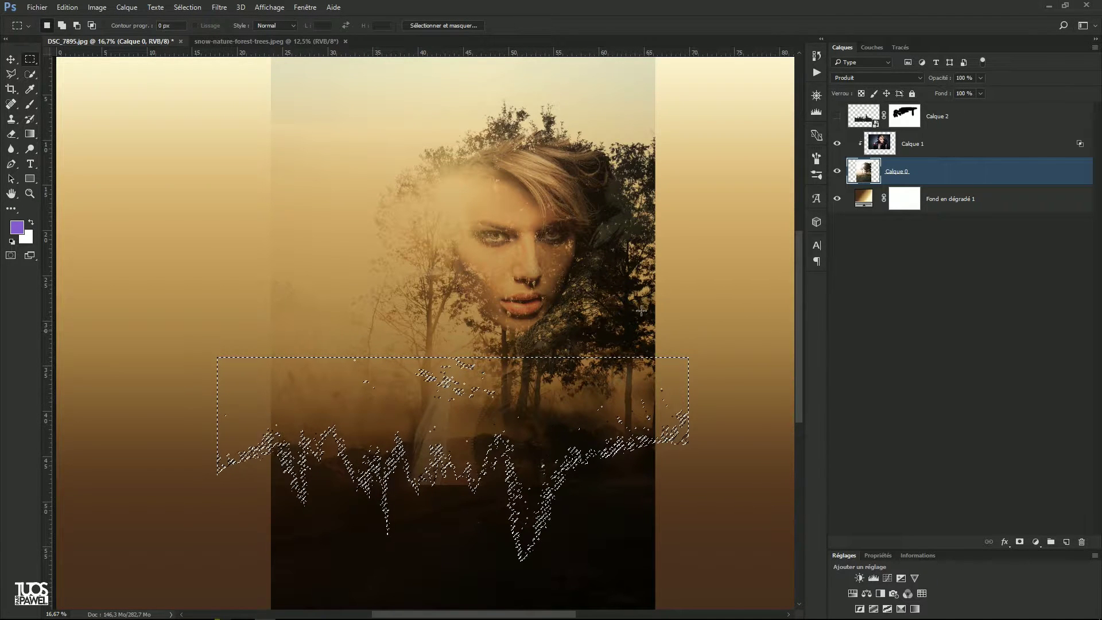
Step: Add a layer mask to the foggy trees layer (Calque 0) from the flipped forest selection
click(871, 47)
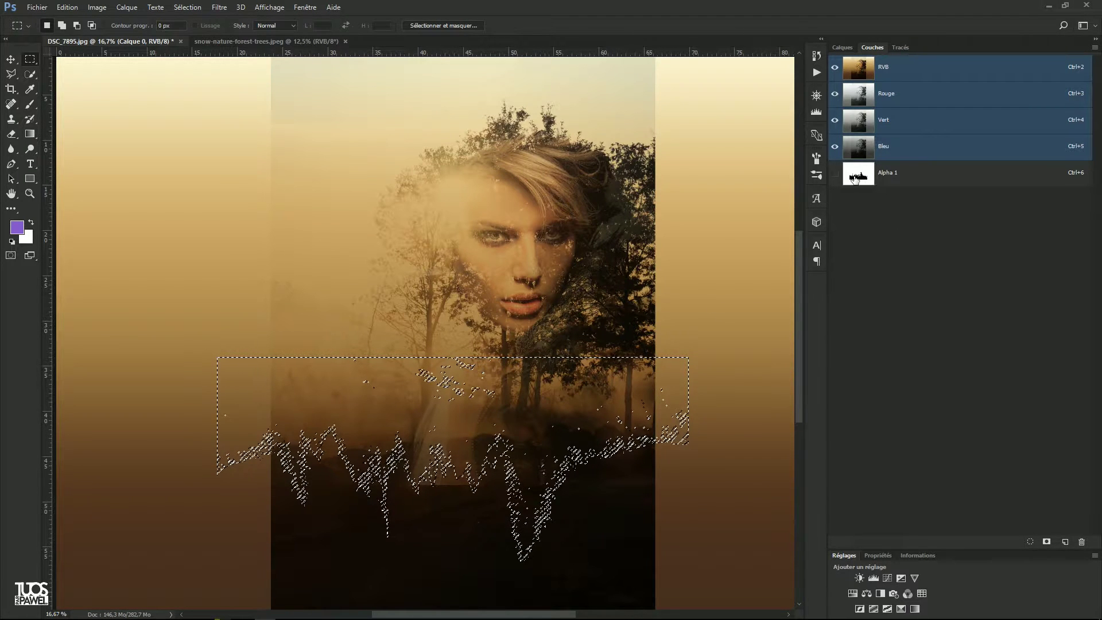
click(842, 47)
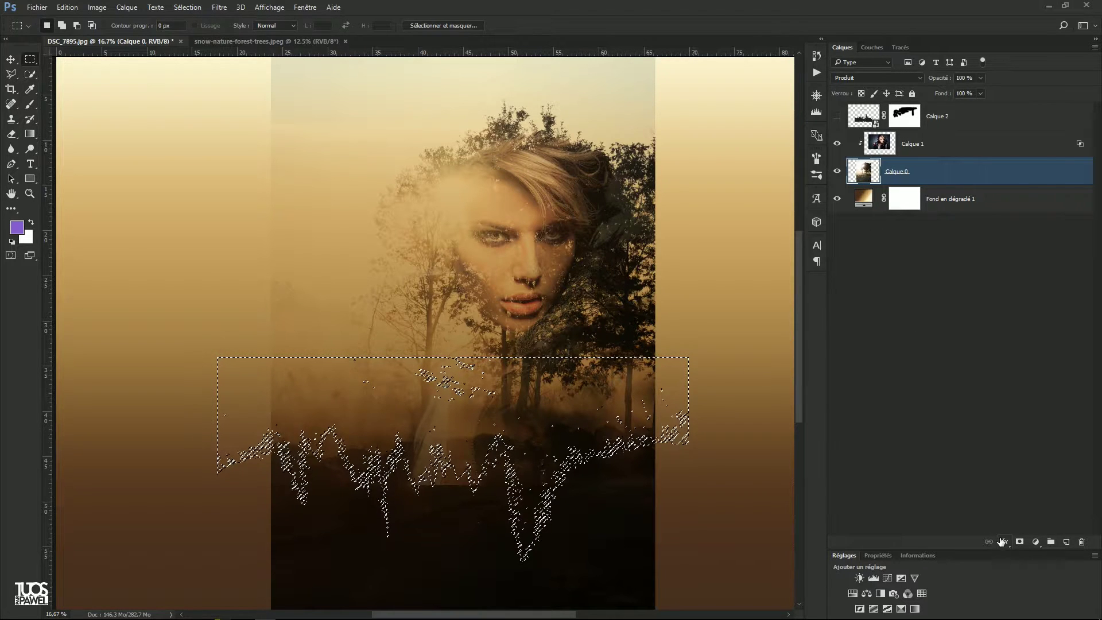
click(1020, 542)
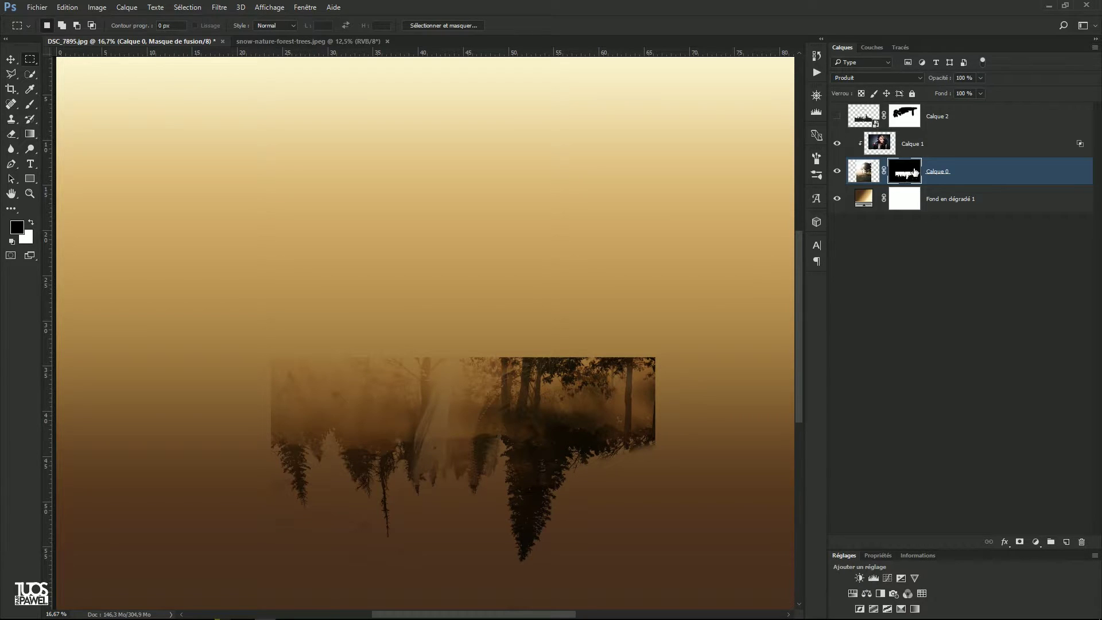
Step: Paint the Calque 0 mask white with a soft brush of about 780 px to reveal the portrait and trees above the inverted treetops
click(31, 104)
alt+right_click(364, 245)
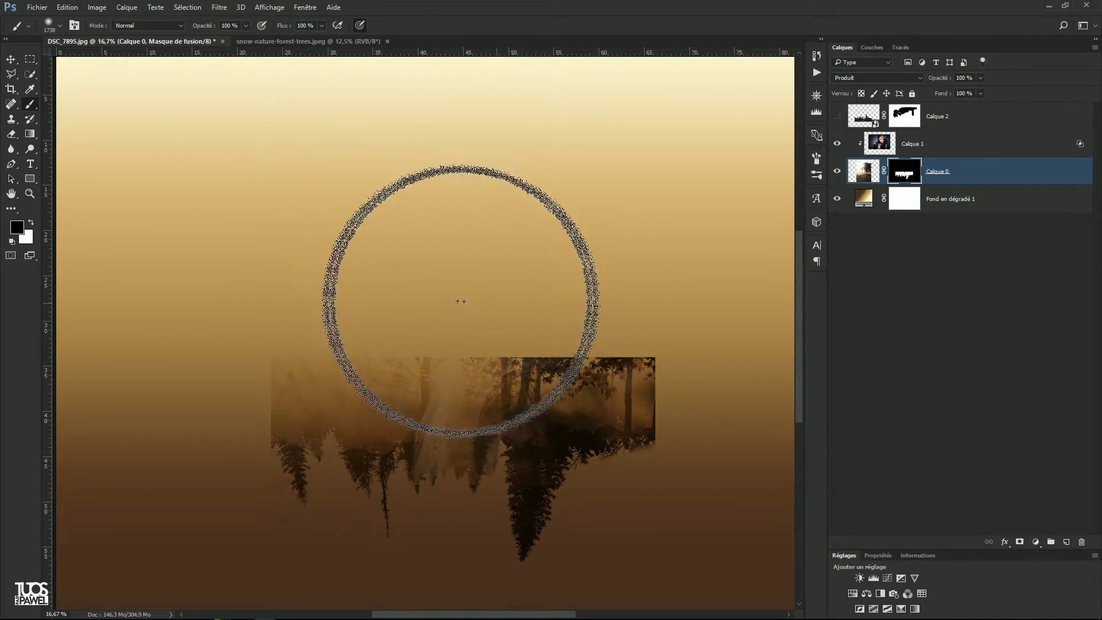
alt+right_click(377, 192)
key(x)
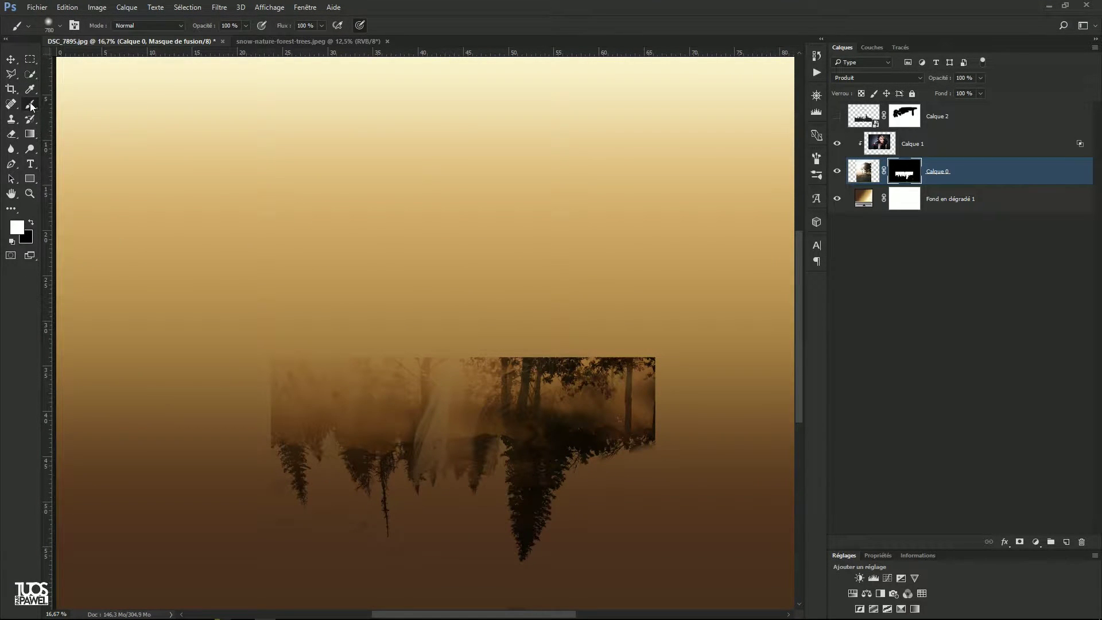
mouse_move(270, 337)
mouse_down()
mouse_move(345, 320)
mouse_move(609, 322)
mouse_move(625, 287)
mouse_move(374, 222)
mouse_move(615, 93)
mouse_move(419, 107)
mouse_move(589, 65)
mouse_up()
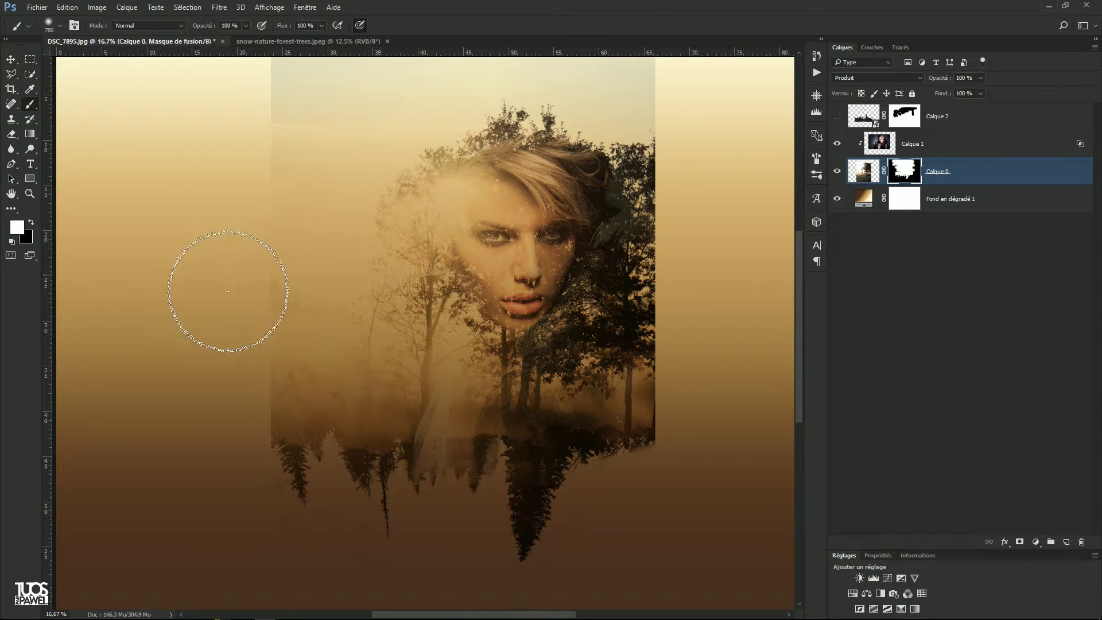
Step: Paint the Calque 0 mask black with a large soft brush to fade out the image's hard right edge
mouse_move(670, 495)
mouse_down()
mouse_move(684, 452)
mouse_move(748, 399)
mouse_up()
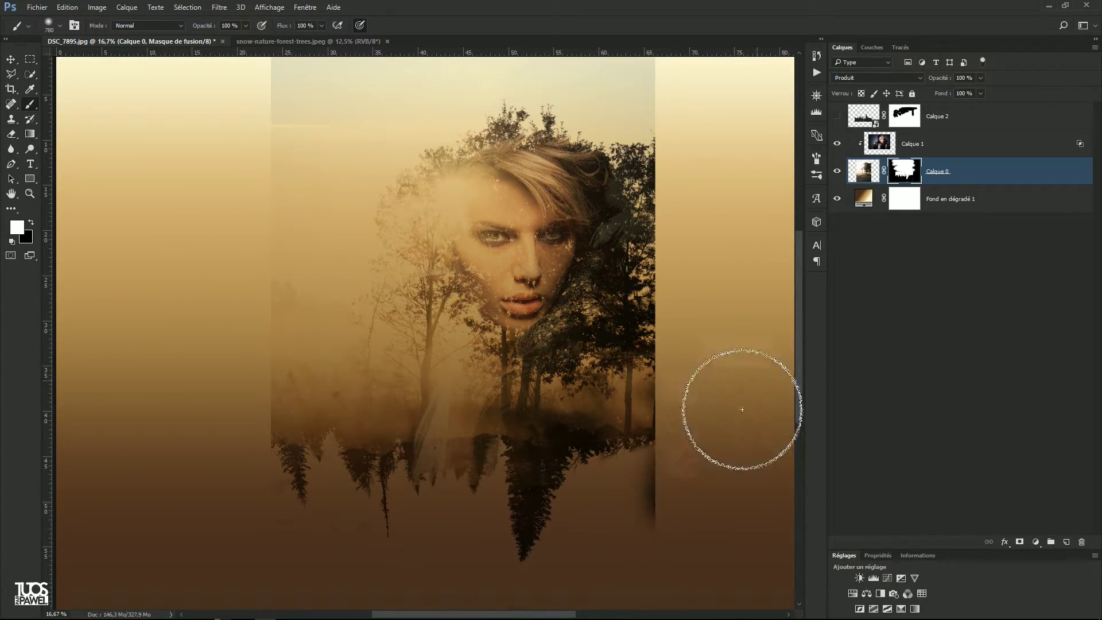
key(x)
drag(593, 374, 654, 374)
mouse_move(680, 482)
mouse_down()
mouse_move(692, 439)
mouse_move(758, 373)
mouse_move(692, 458)
mouse_move(714, 335)
mouse_move(774, 320)
mouse_move(700, 352)
mouse_move(777, 229)
mouse_move(667, 341)
mouse_move(677, 304)
mouse_move(683, 322)
mouse_move(663, 343)
mouse_up()
mouse_move(674, 386)
mouse_down()
mouse_move(650, 396)
mouse_move(707, 330)
mouse_move(697, 428)
mouse_move(651, 450)
mouse_move(705, 387)
mouse_move(683, 307)
mouse_move(724, 229)
mouse_move(683, 265)
mouse_move(675, 181)
mouse_move(665, 256)
mouse_move(682, 124)
mouse_move(684, 214)
mouse_move(657, 75)
mouse_move(634, 74)
mouse_move(605, 46)
mouse_move(322, 55)
mouse_move(682, 60)
mouse_move(361, 69)
mouse_move(314, 37)
mouse_up()
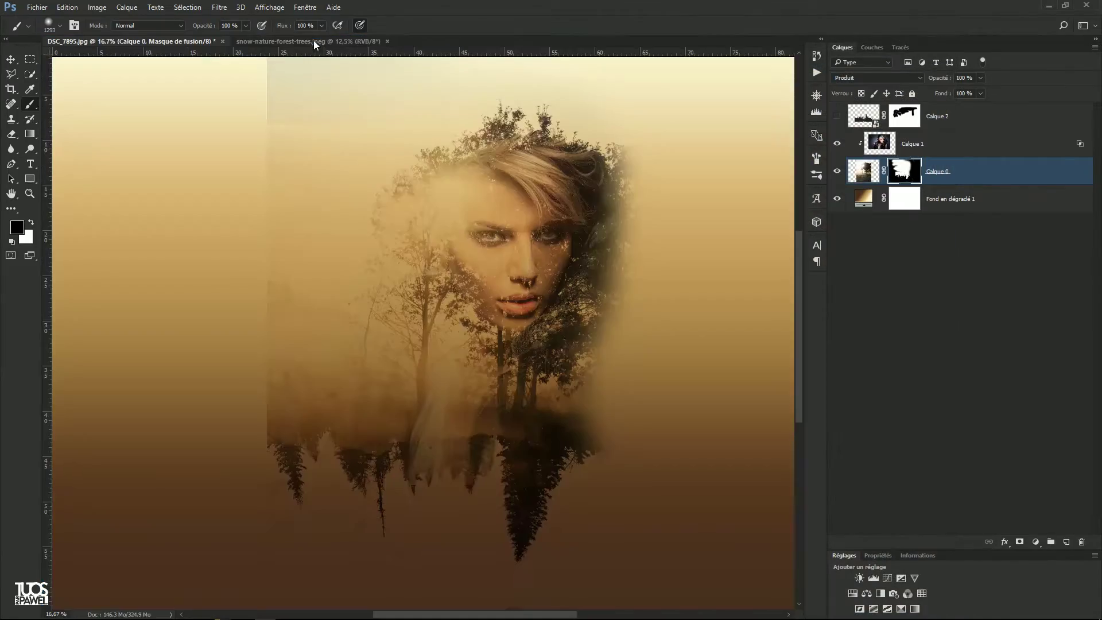
Step: Paint black on the Calque 0 mask to fade the hard left edge and clear remnants around the inverted treetops
drag(465, 111, 367, 251)
mouse_move(402, 155)
mouse_down()
mouse_move(288, 204)
mouse_move(345, 222)
mouse_move(285, 345)
mouse_up()
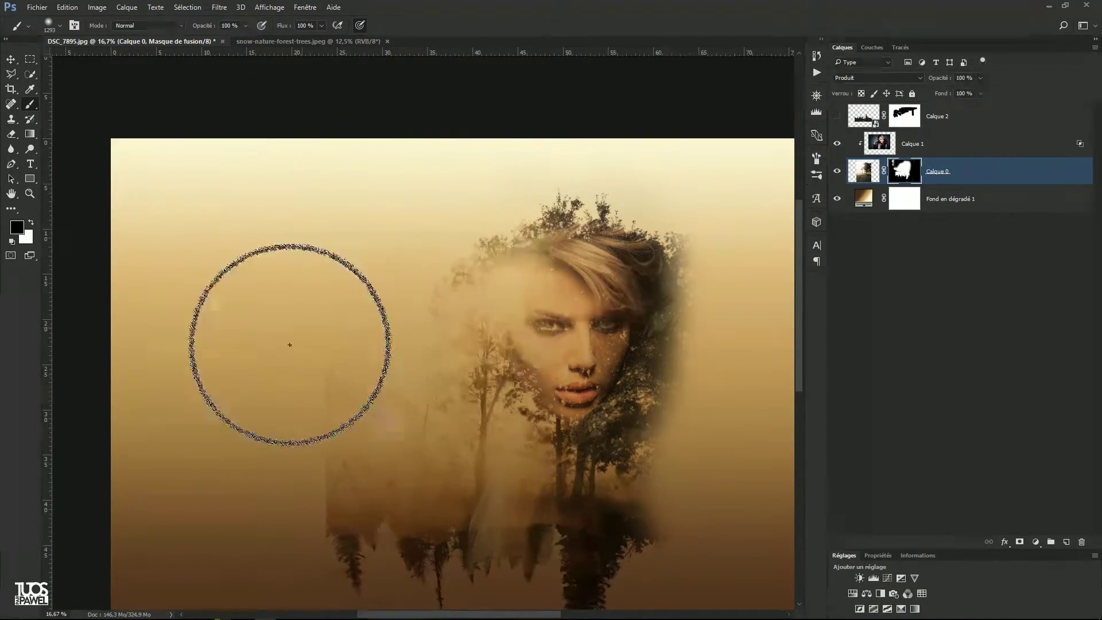
drag(348, 396, 319, 226)
mouse_move(324, 167)
mouse_down()
mouse_move(318, 230)
mouse_move(220, 277)
mouse_move(214, 310)
mouse_move(325, 312)
mouse_move(167, 396)
mouse_move(321, 404)
mouse_move(201, 473)
mouse_move(212, 526)
mouse_up()
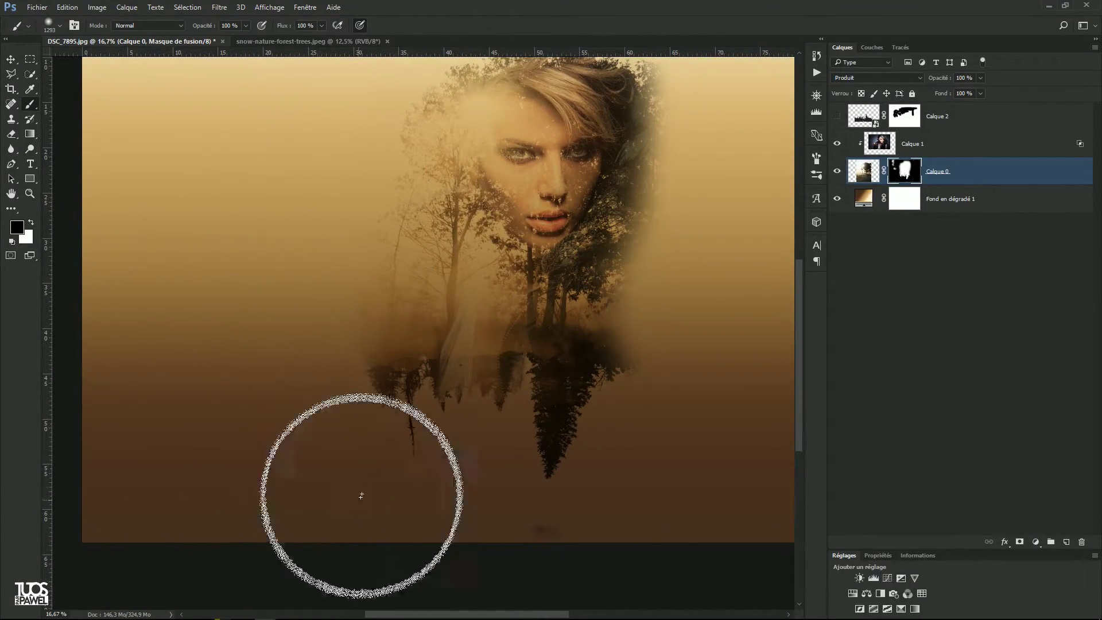
drag(367, 485, 317, 480)
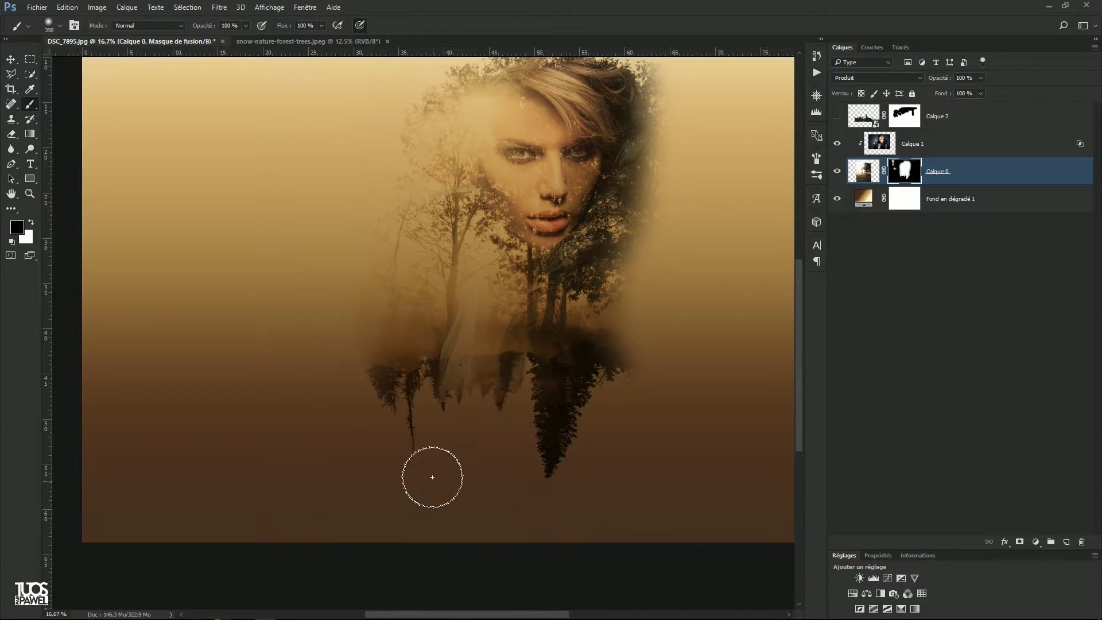
Step: Soften the transitions on both sides of the Calque 0 mask with a large black brush at 50% opacity
key(ctrl+minus)
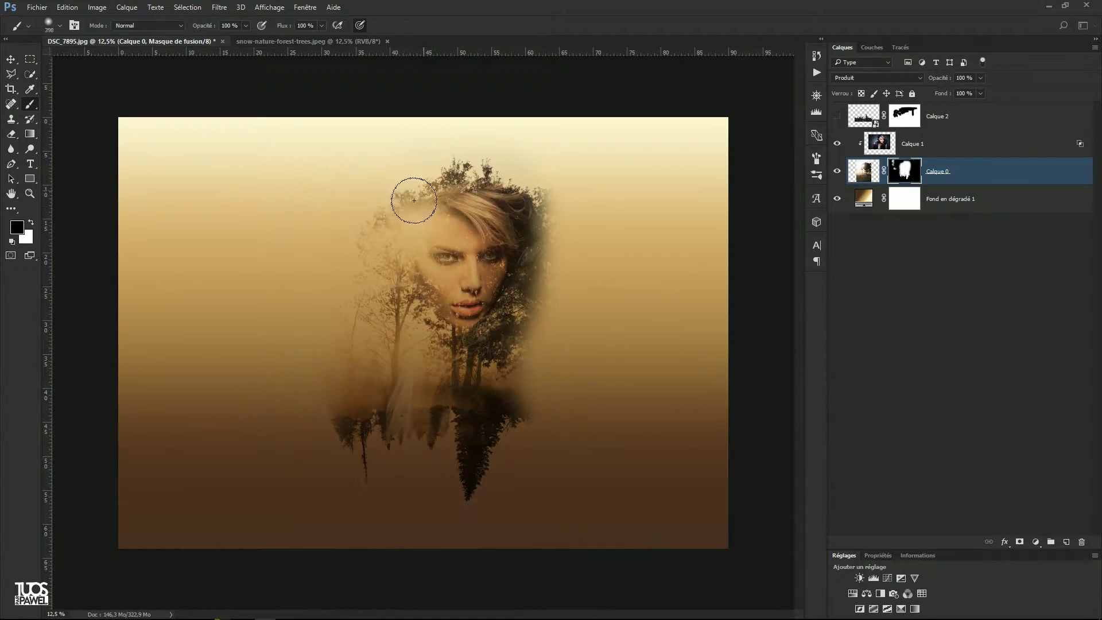
click(499, 295)
drag(584, 333, 663, 286)
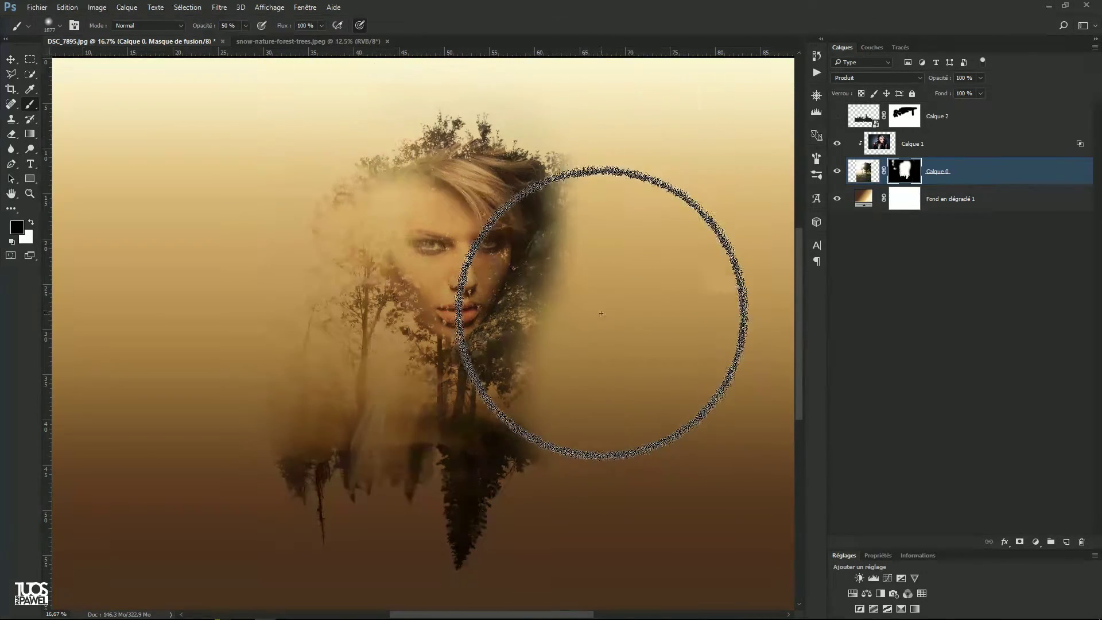
drag(564, 301, 543, 307)
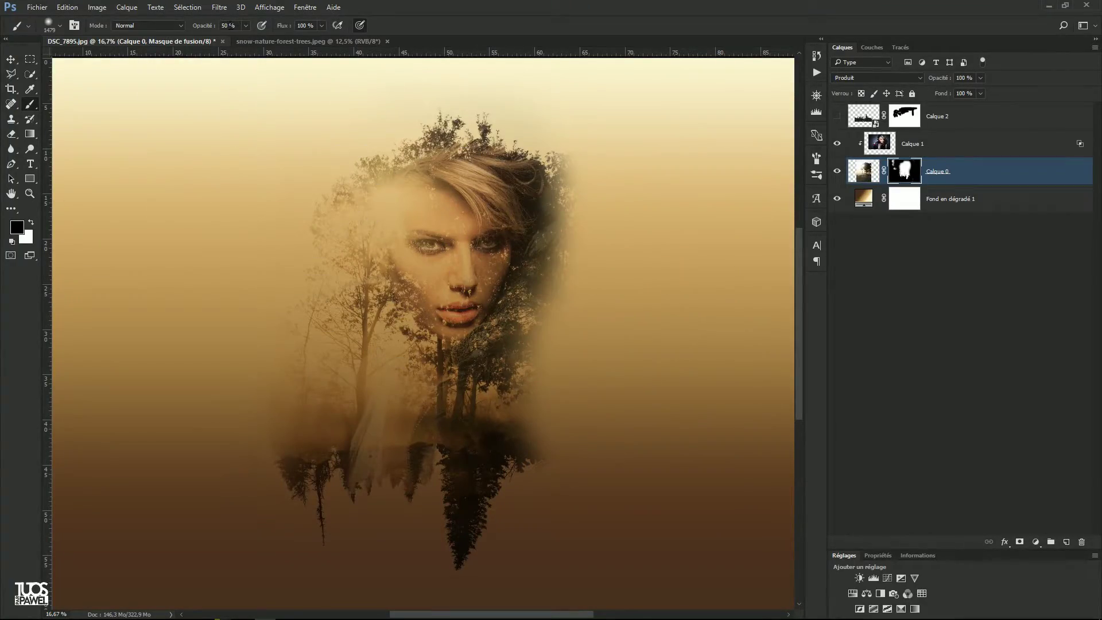
drag(569, 336, 564, 334)
drag(376, 129, 313, 172)
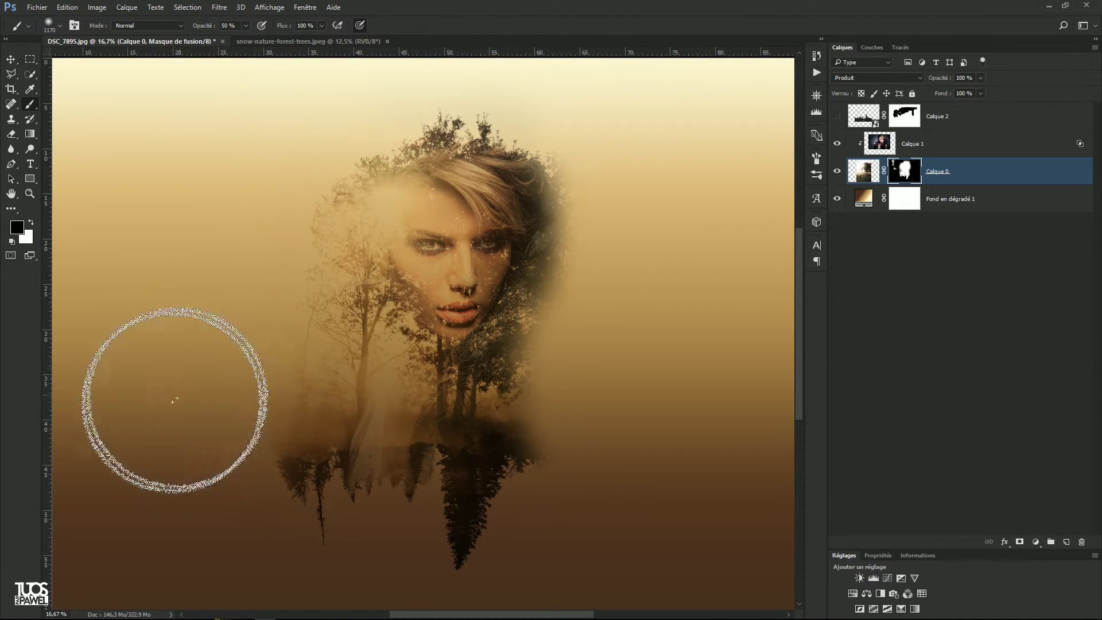
key(ctrl+minus)
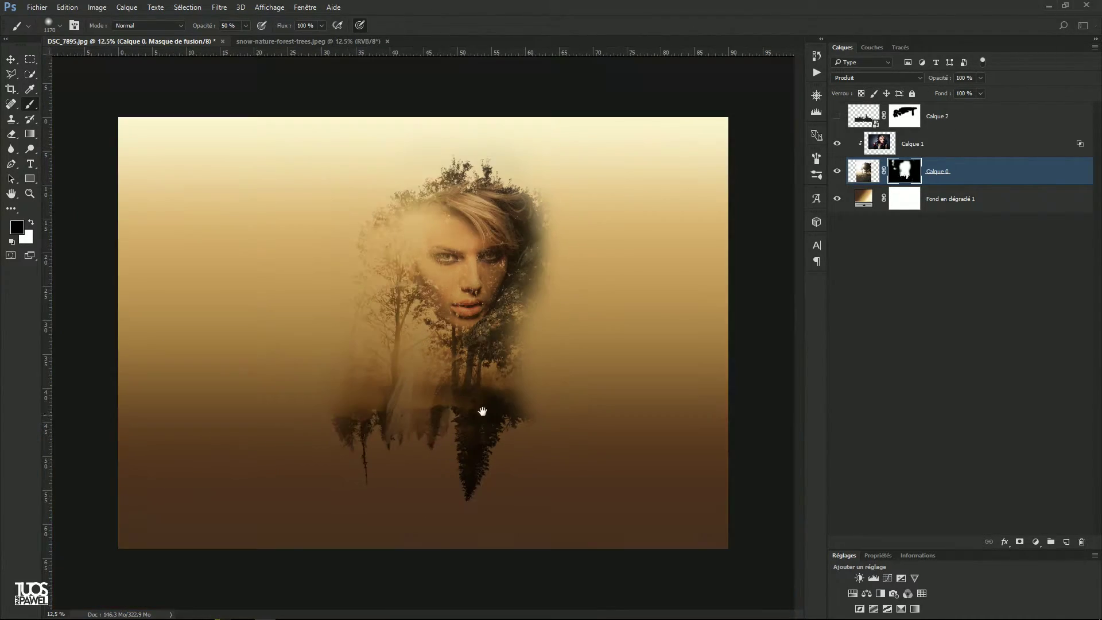
ctrl+click(475, 367)
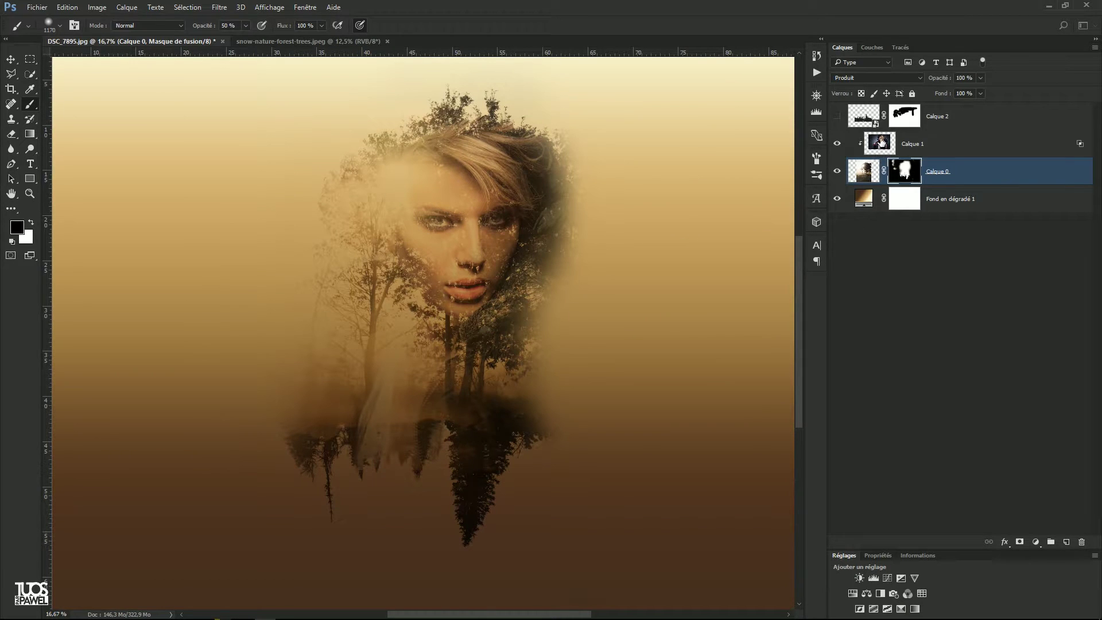
Step: Try the Normal and Produit blend modes on the portrait layer (Calque 1) and restore Superposition
click(881, 142)
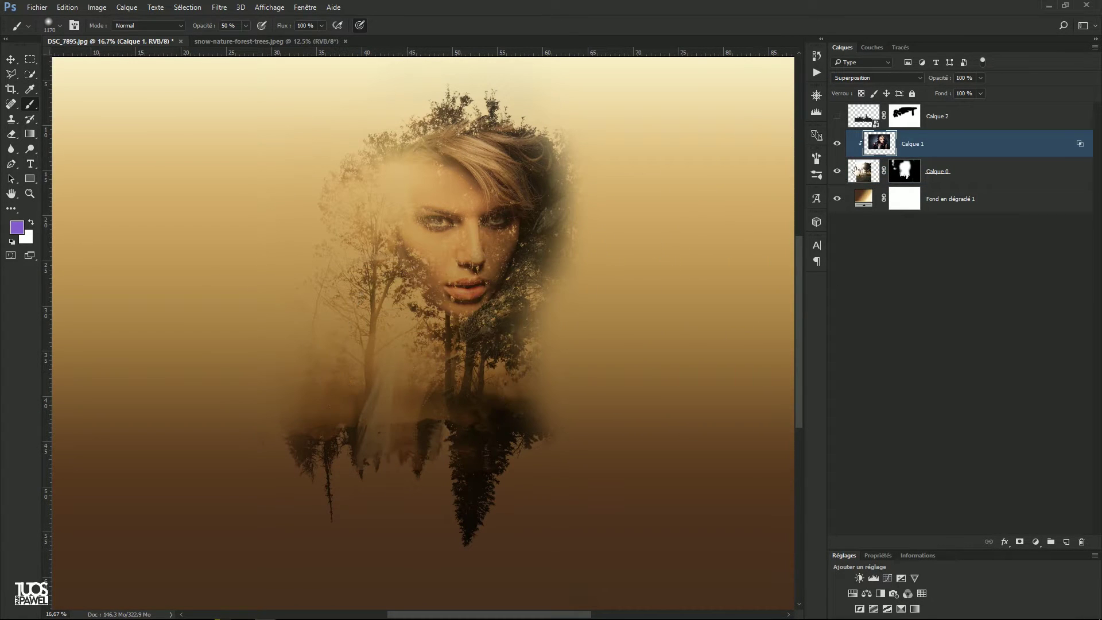
click(867, 79)
click(853, 86)
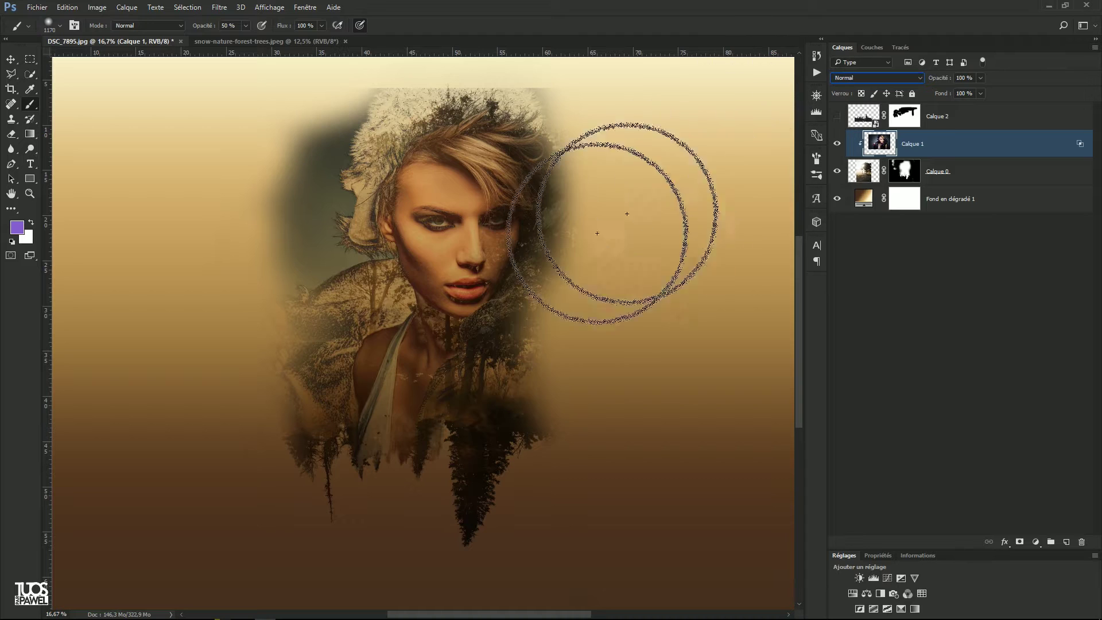
click(859, 78)
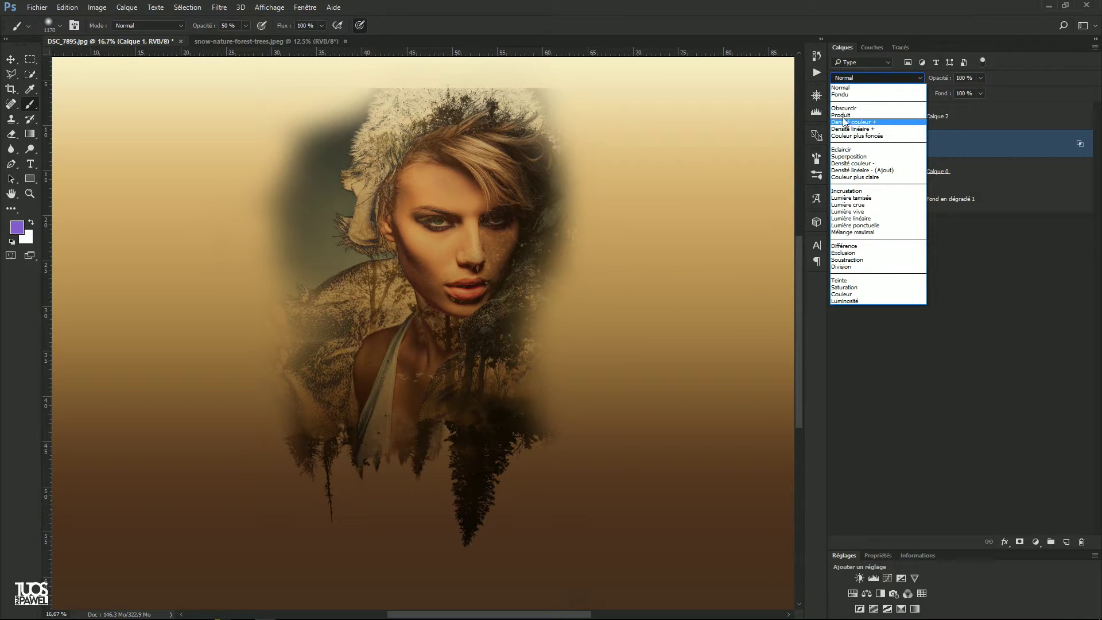
click(842, 114)
click(859, 79)
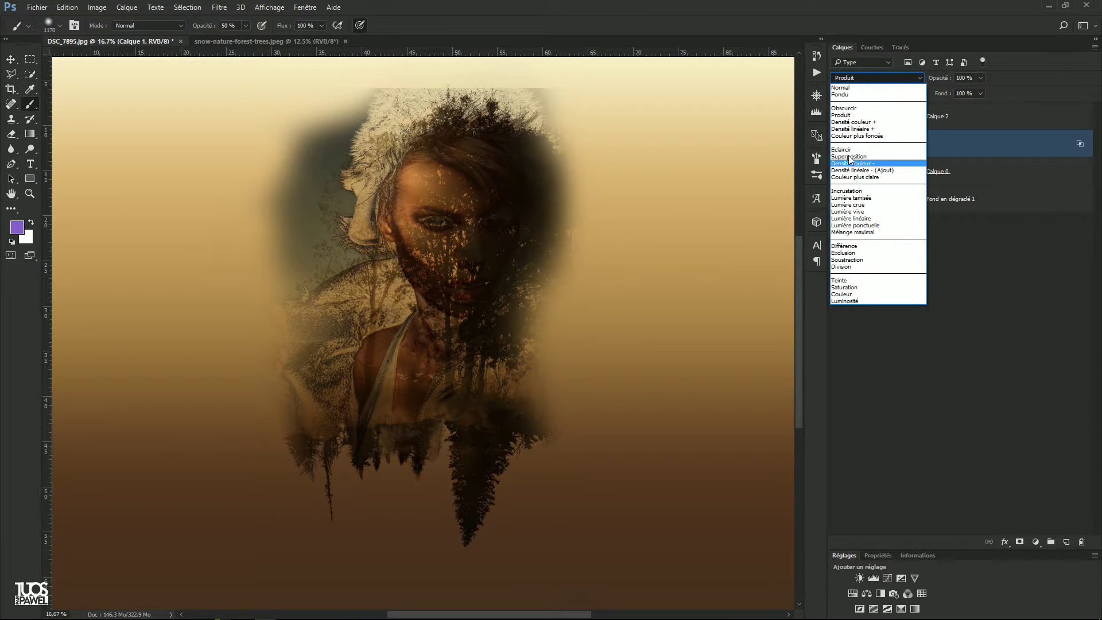
click(849, 156)
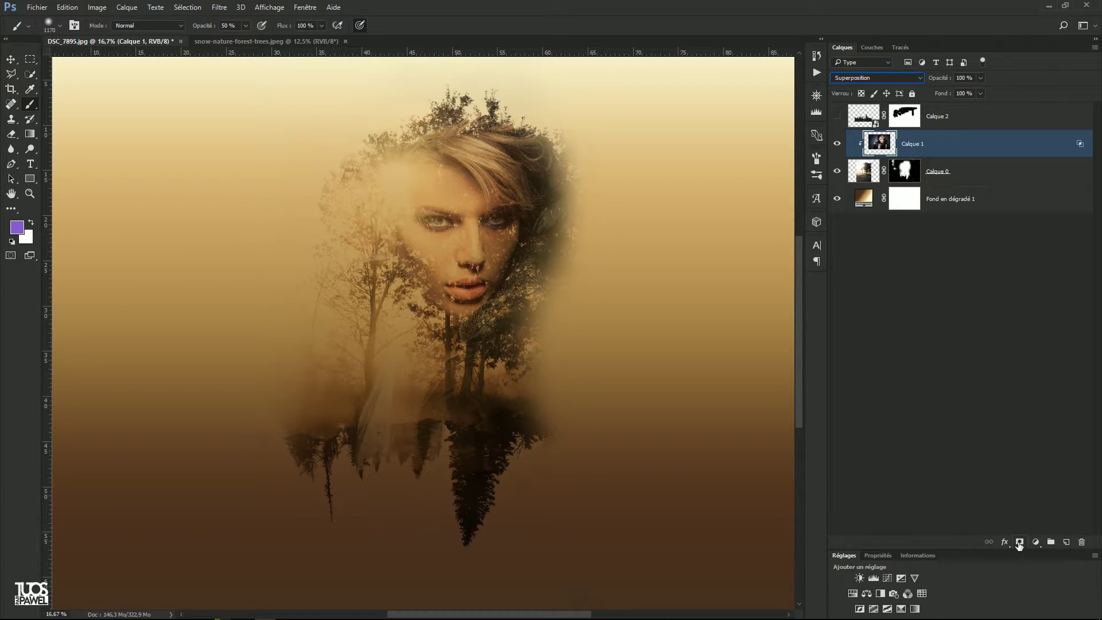
Step: Add a mask to the portrait layer and paint black at 50% opacity over the shoulder, clothing and area right of the face
drag(359, 377, 361, 380)
mouse_move(377, 419)
mouse_down()
mouse_move(366, 463)
mouse_move(366, 416)
mouse_move(361, 461)
mouse_move(366, 421)
mouse_move(250, 546)
mouse_move(414, 467)
mouse_move(415, 497)
mouse_move(433, 405)
mouse_move(445, 420)
mouse_move(412, 411)
mouse_up()
ctrl+click(381, 363)
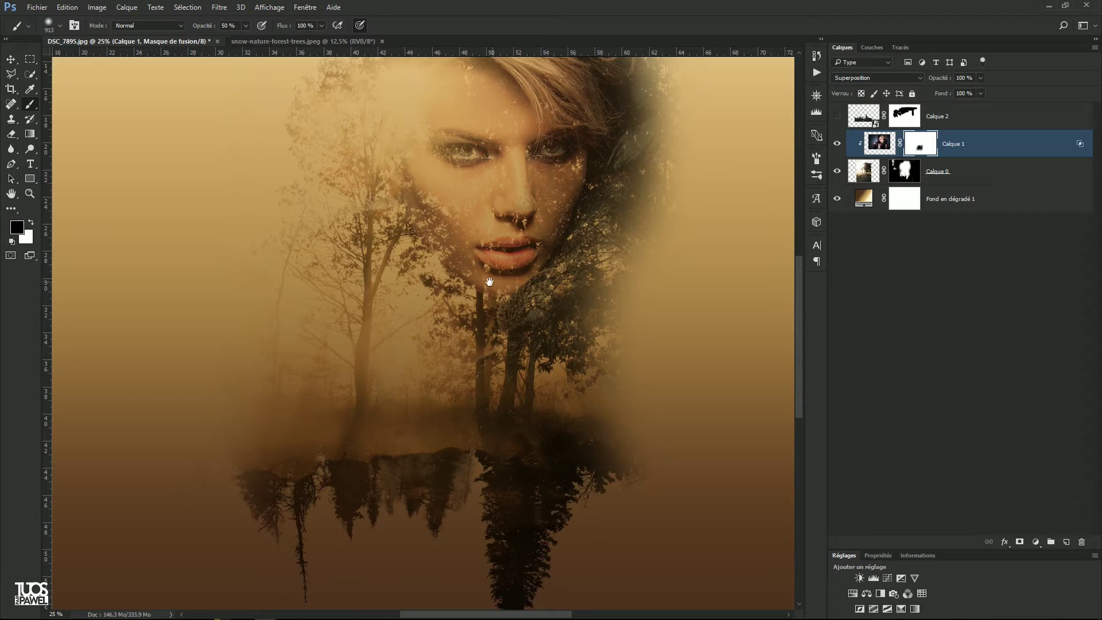
ctrl+alt+click(463, 291)
ctrl+alt+click(463, 292)
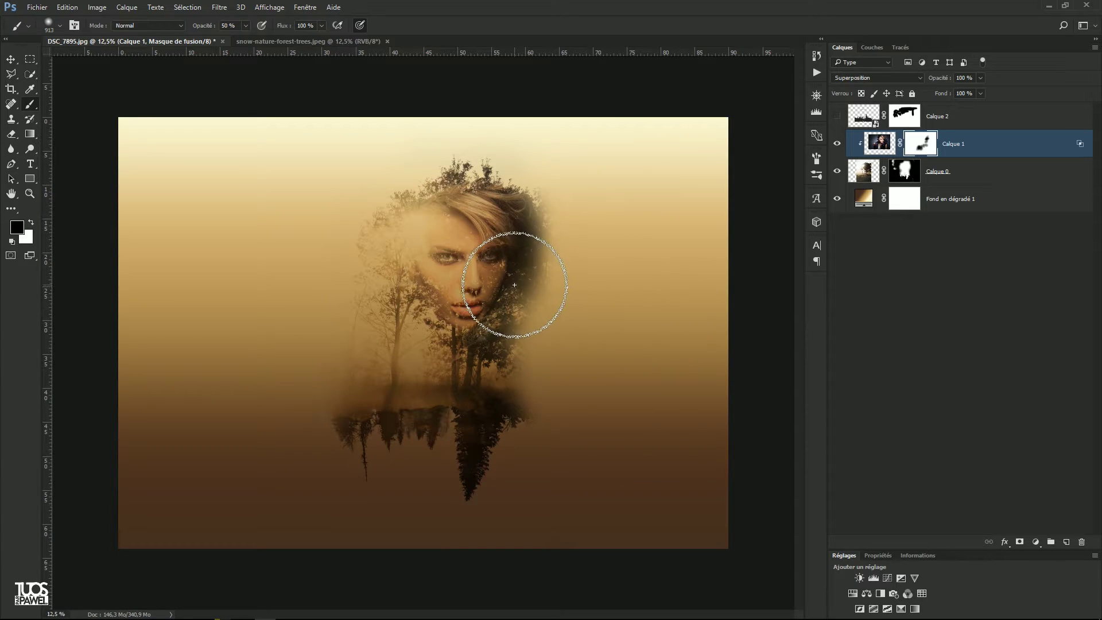
ctrl+click(445, 317)
drag(461, 390, 514, 402)
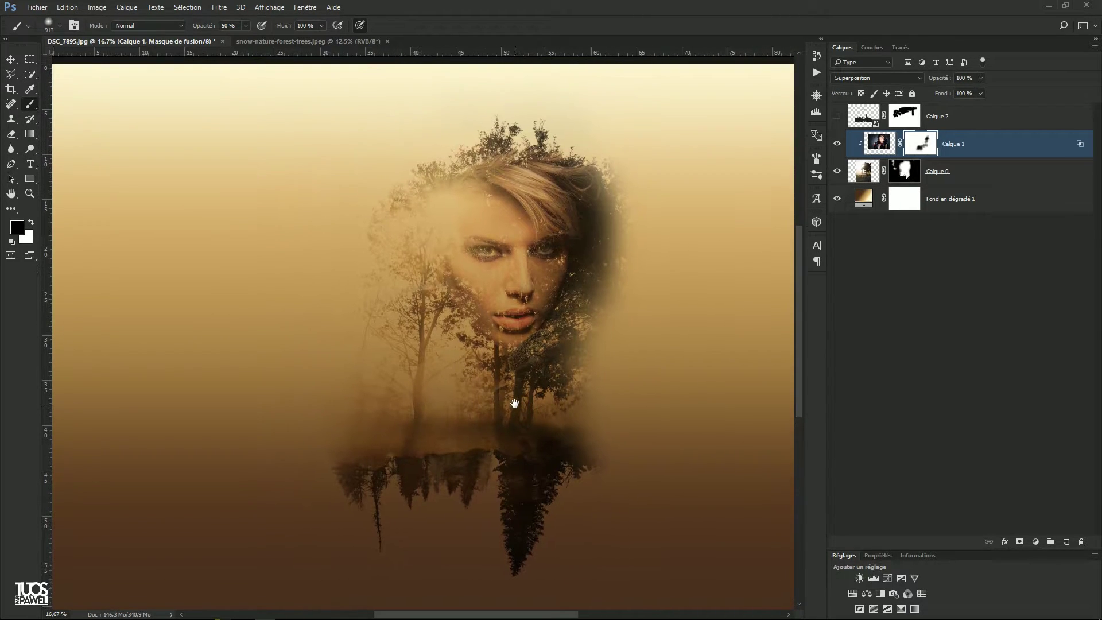
ctrl+alt+click(486, 369)
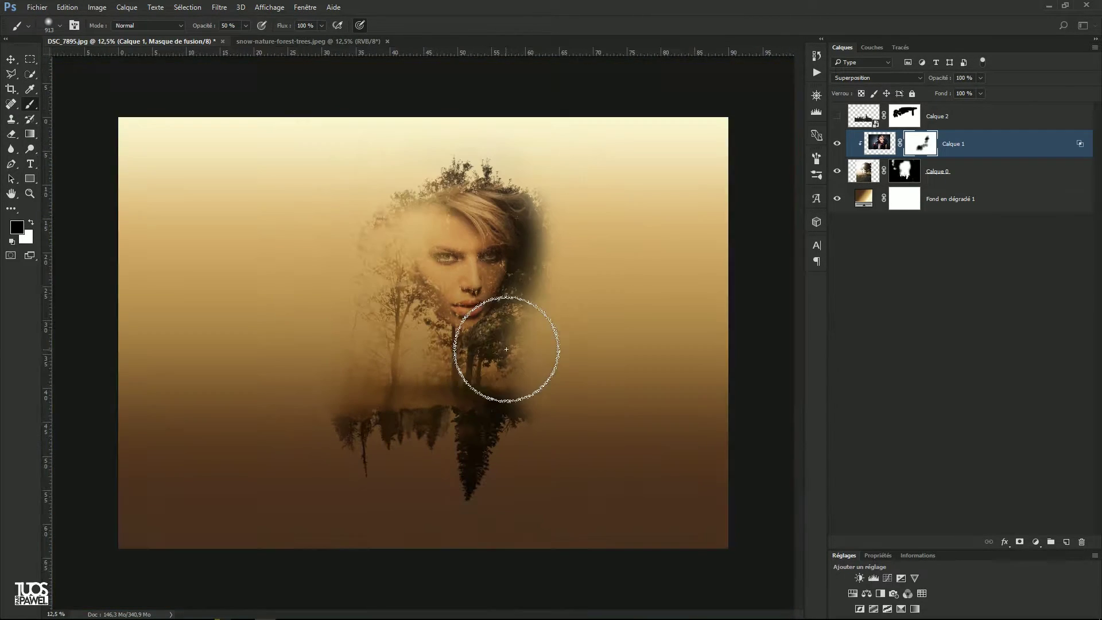
Step: Add a gradient map adjustment layer above Calque 2 and open its gradient for editing
click(861, 119)
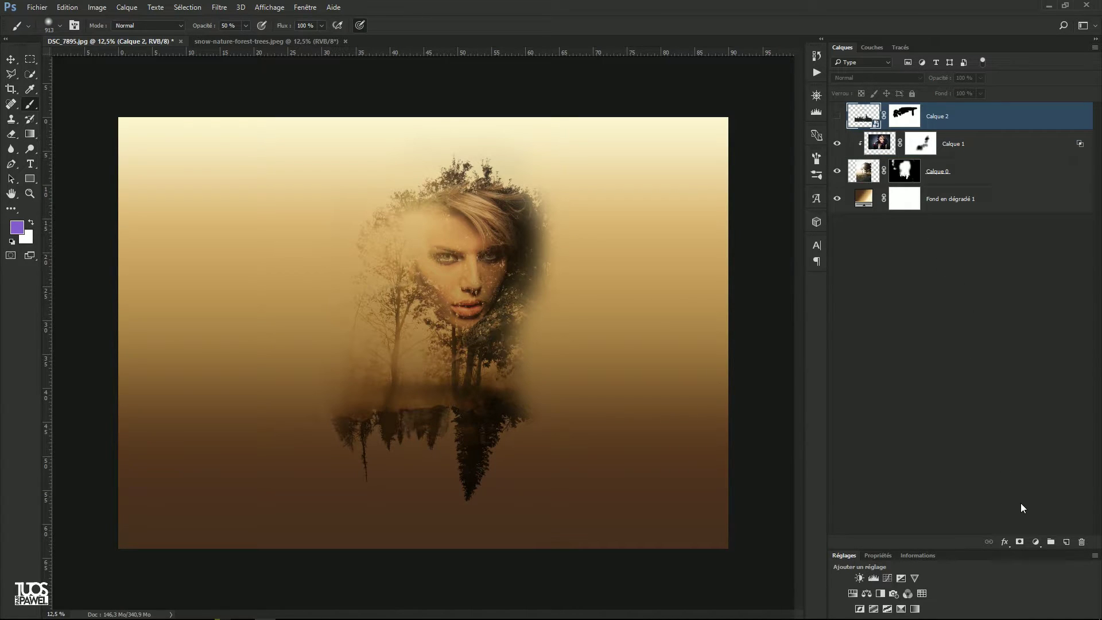
click(1035, 542)
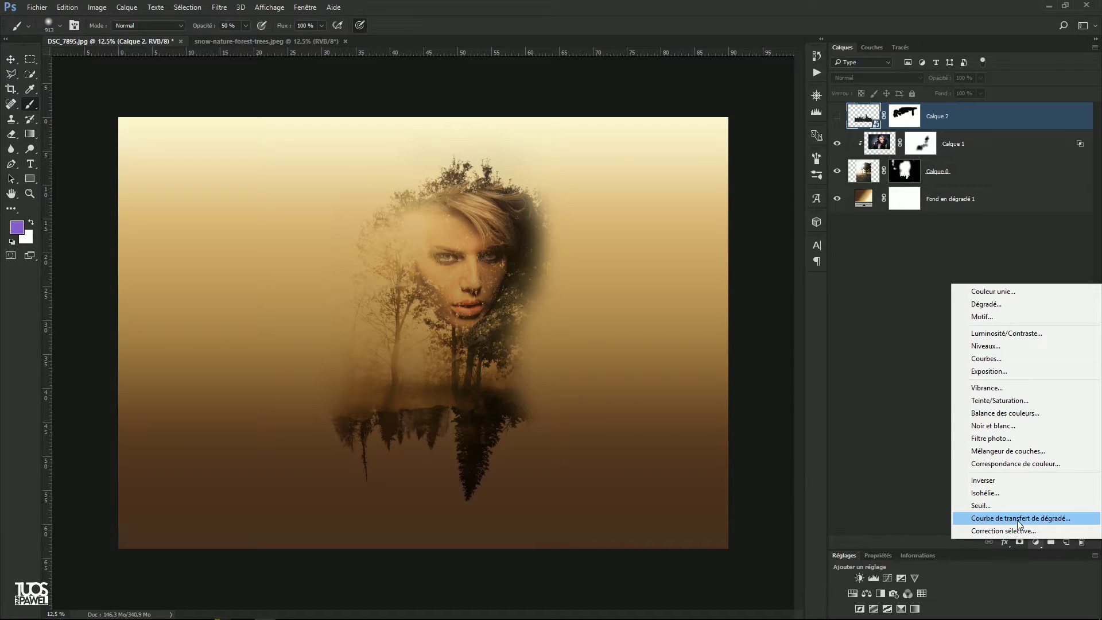
click(1020, 523)
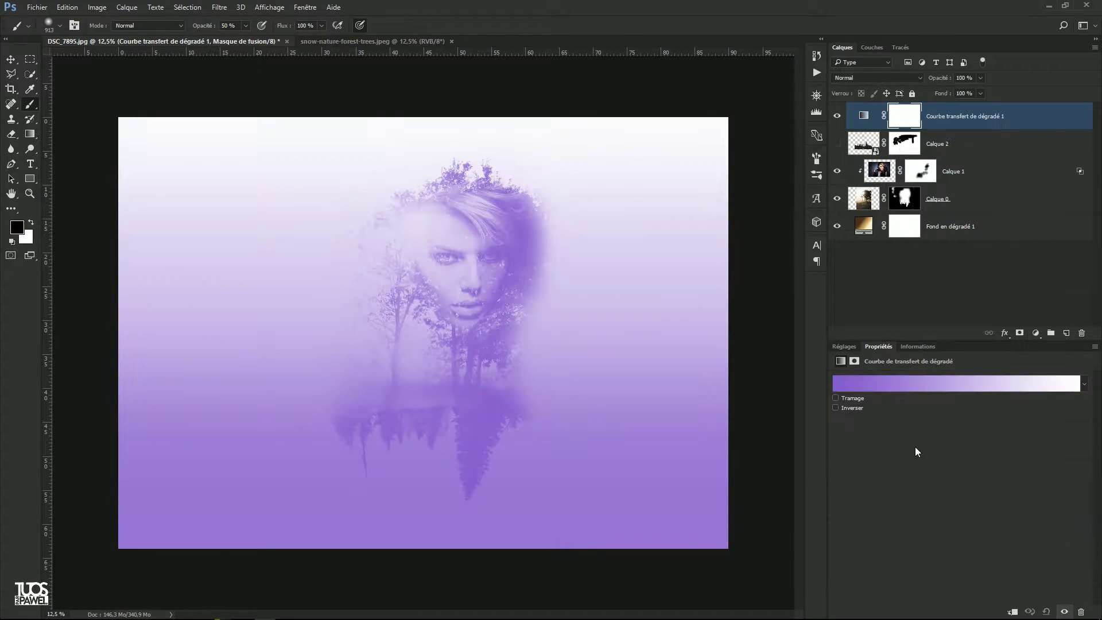
click(873, 383)
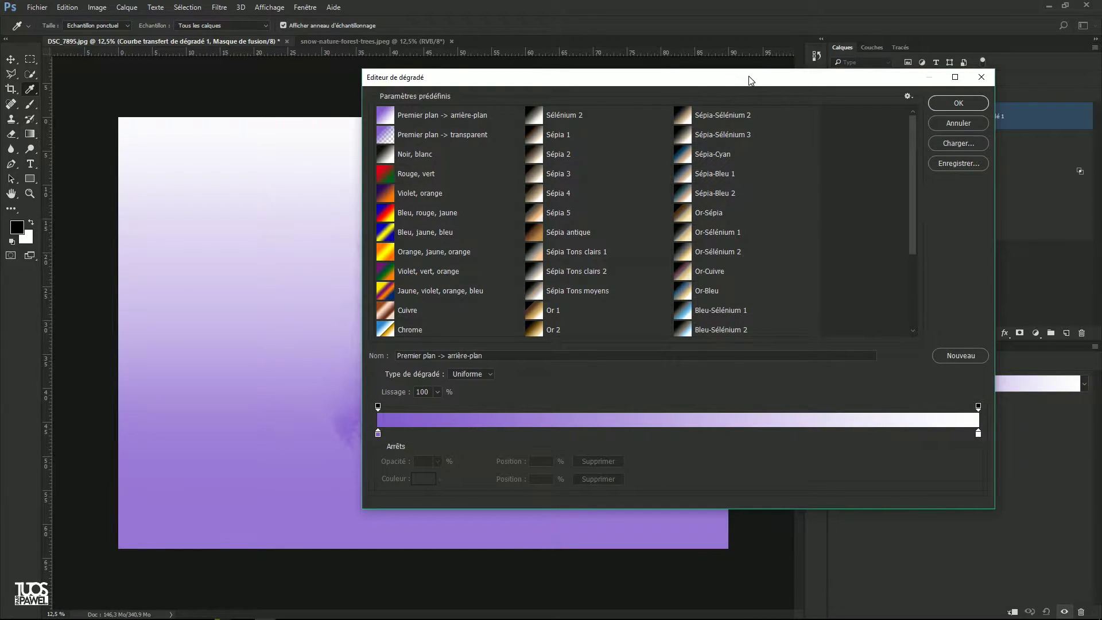
drag(749, 79, 711, 116)
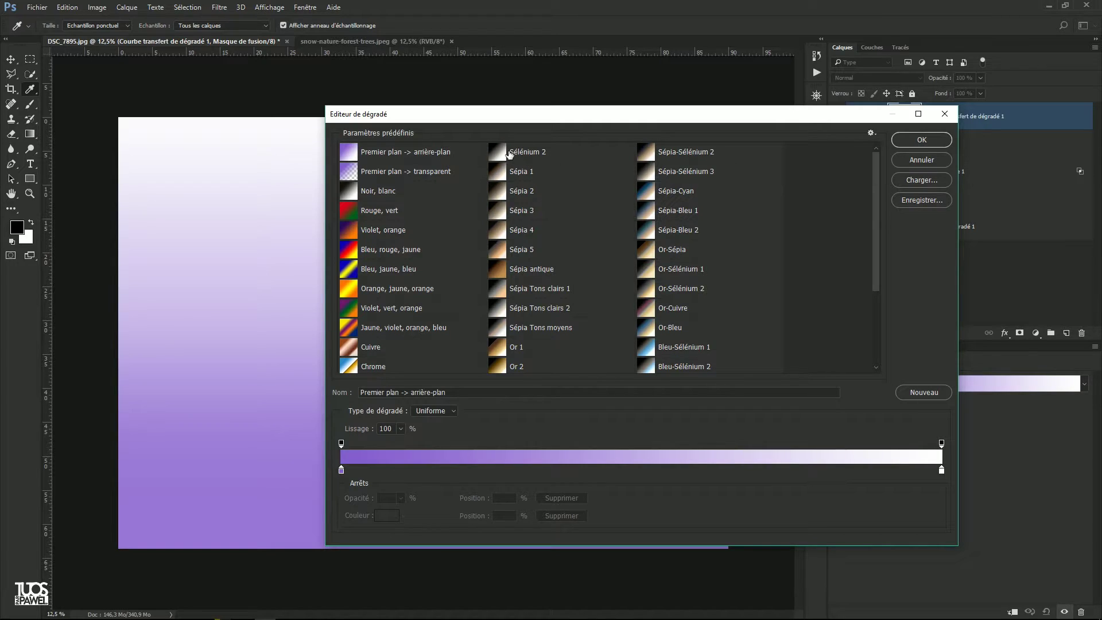
Step: Try the Or-Sélénium 2 preset and the Sépia-Sélénium 1, 2 and 3 presets on the gradient map, keeping the composite in view
mouse_move(879, 210)
mouse_down()
mouse_move(867, 287)
mouse_move(866, 206)
mouse_up()
click(514, 253)
drag(556, 115, 632, 379)
drag(678, 338, 659, 130)
click(786, 398)
drag(1000, 249, 827, 249)
drag(718, 141, 918, 122)
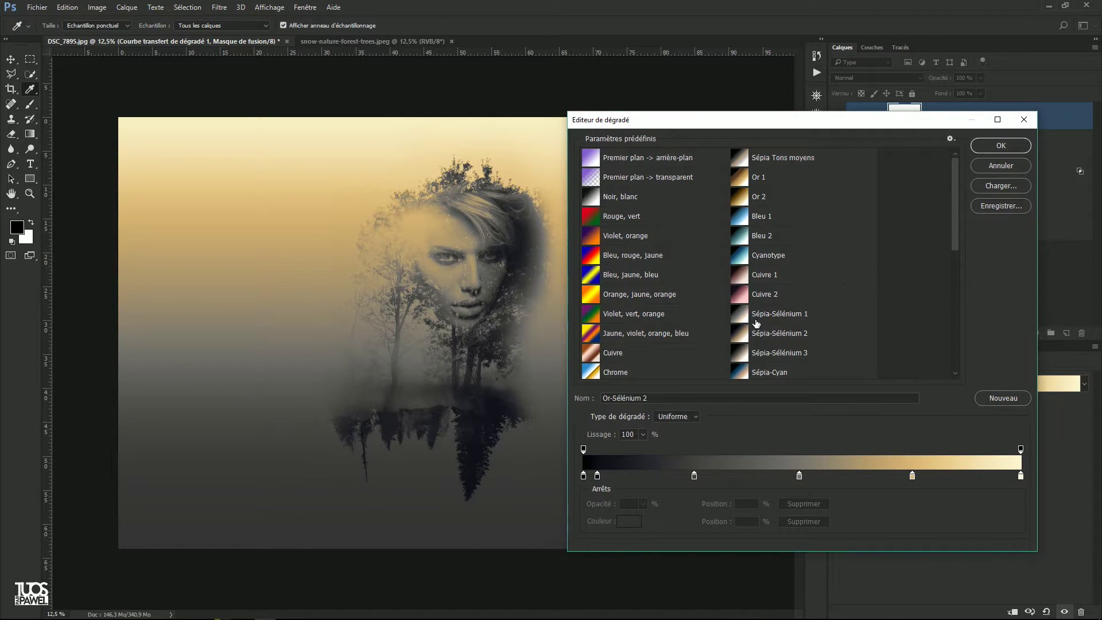
click(767, 321)
click(758, 337)
click(764, 355)
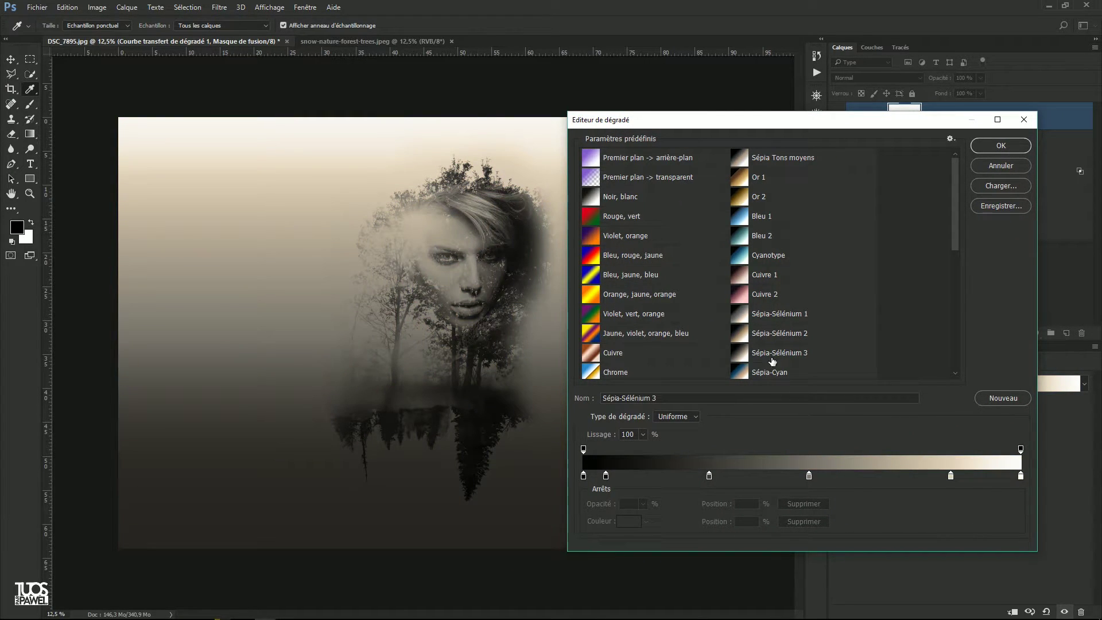
Step: Compare the Sépia-Bleu 1 preset and apply Sépia-Cyan to the gradient map
drag(953, 221, 944, 266)
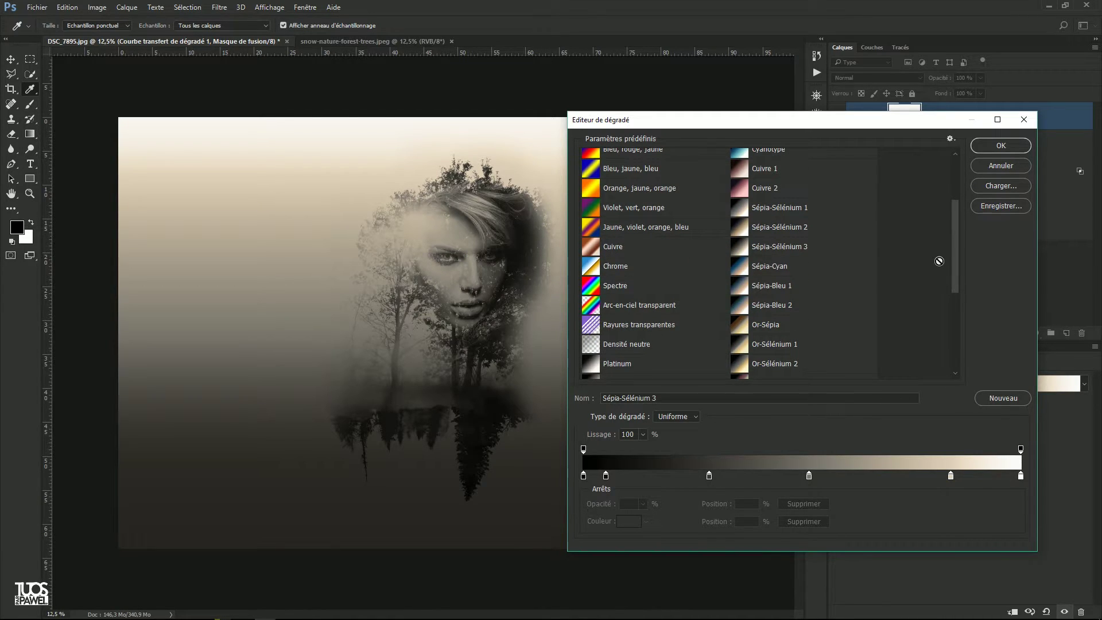
click(762, 287)
click(770, 265)
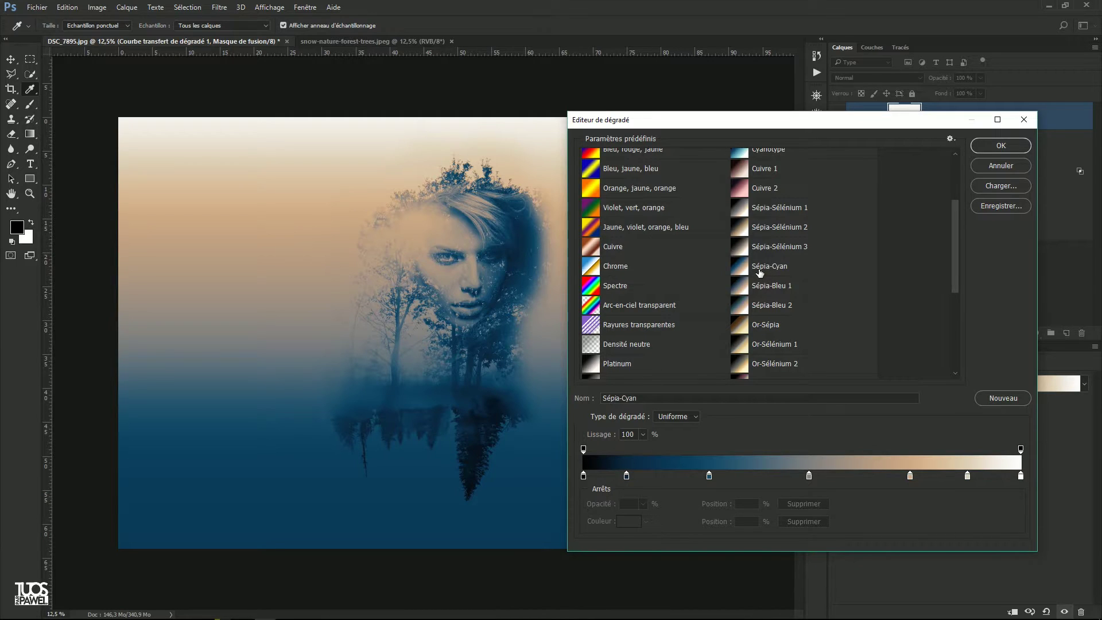
click(989, 148)
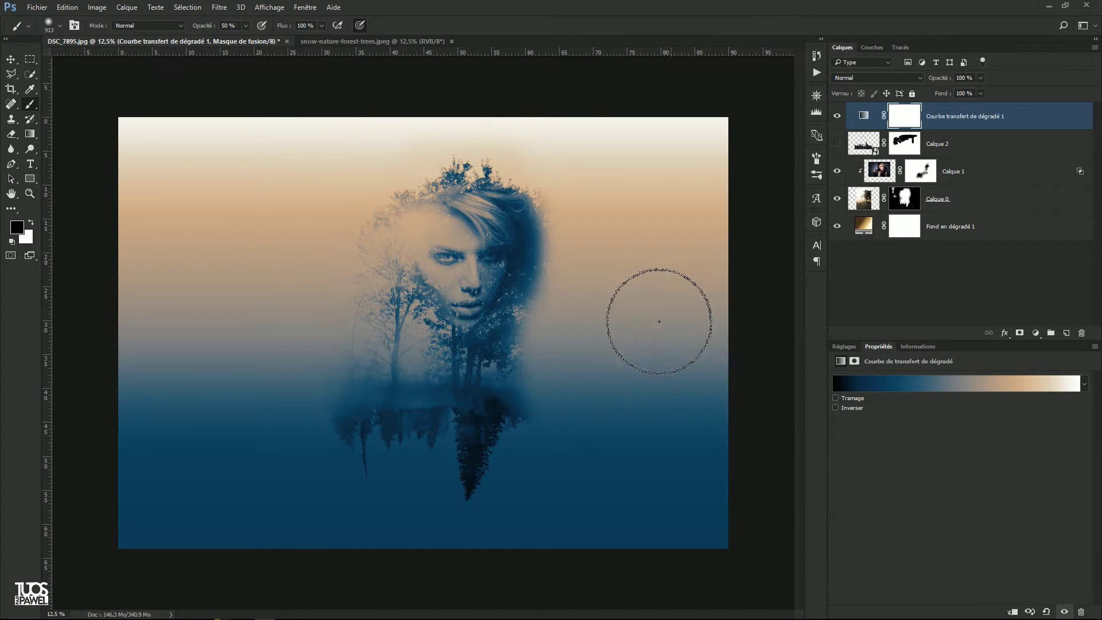
Step: Set the gradient map layer's blend mode to Superposition
scroll(499, 337, up, 1)
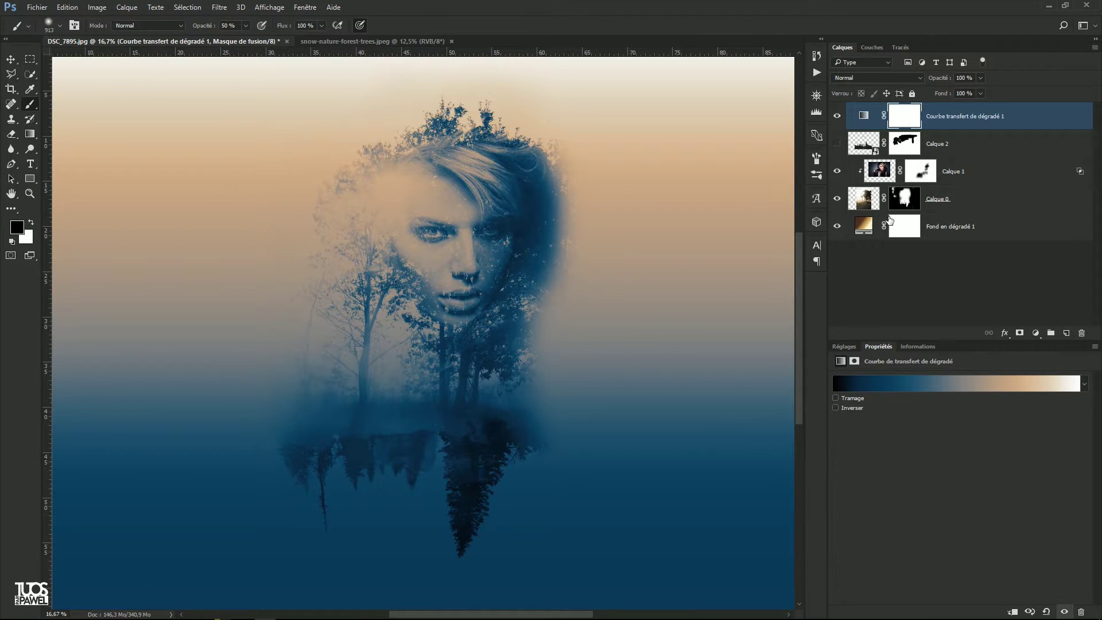
click(861, 77)
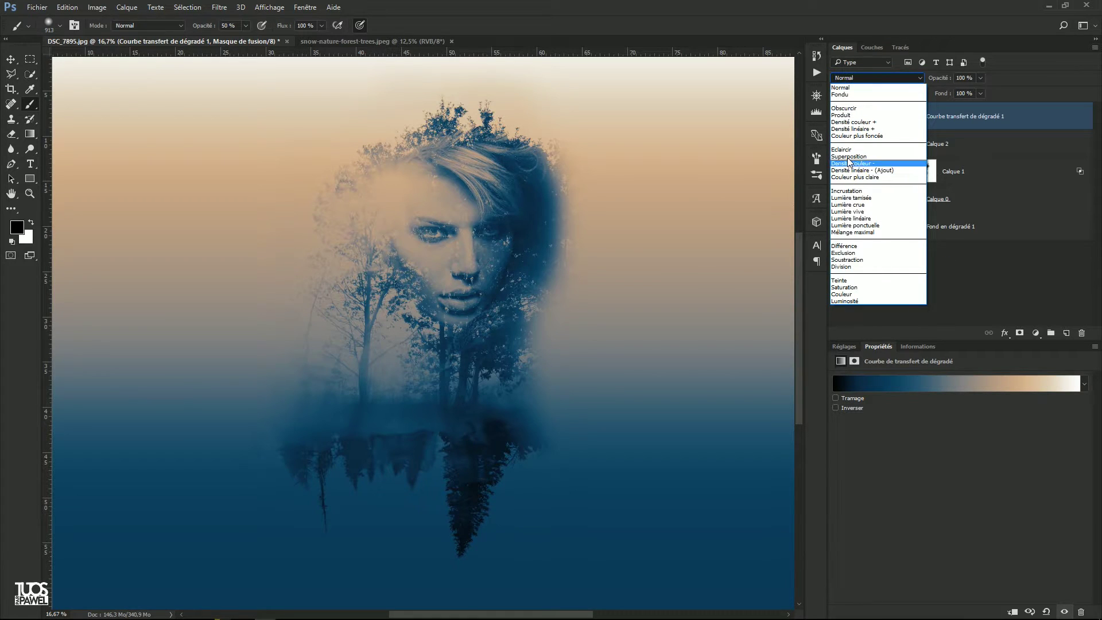
click(849, 156)
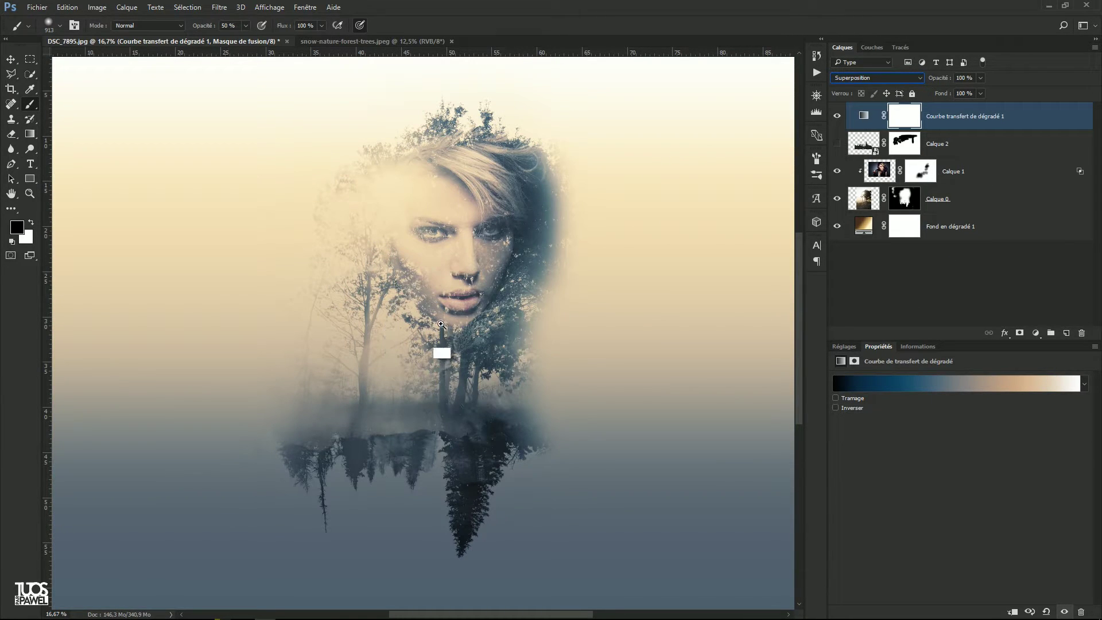
key(ctrl+minus)
ctrl+click(465, 330)
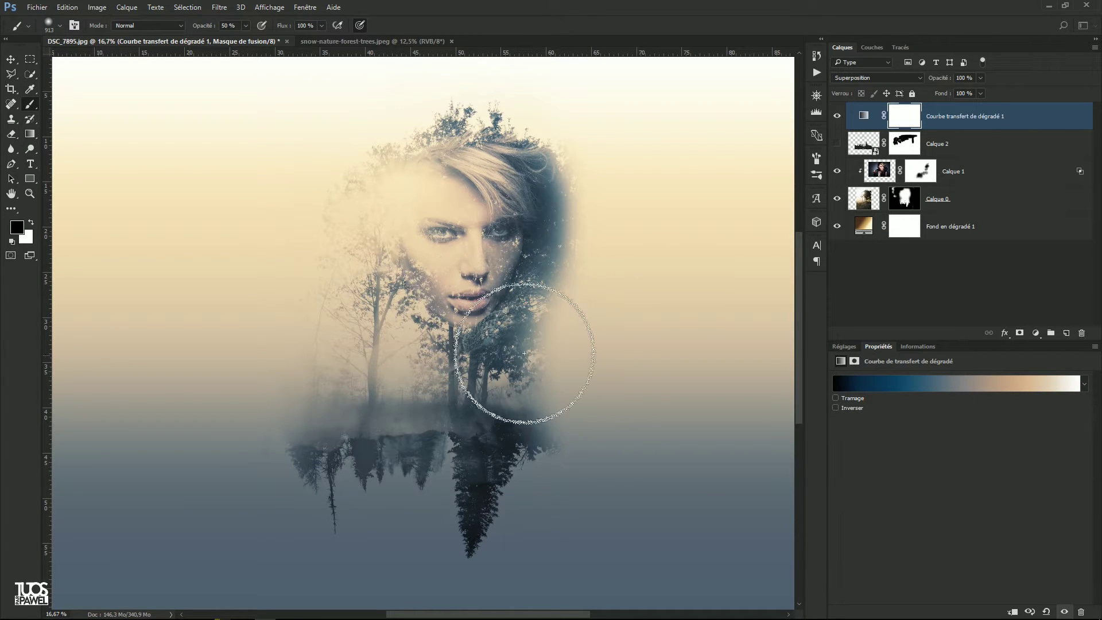
ctrl+alt+click(480, 332)
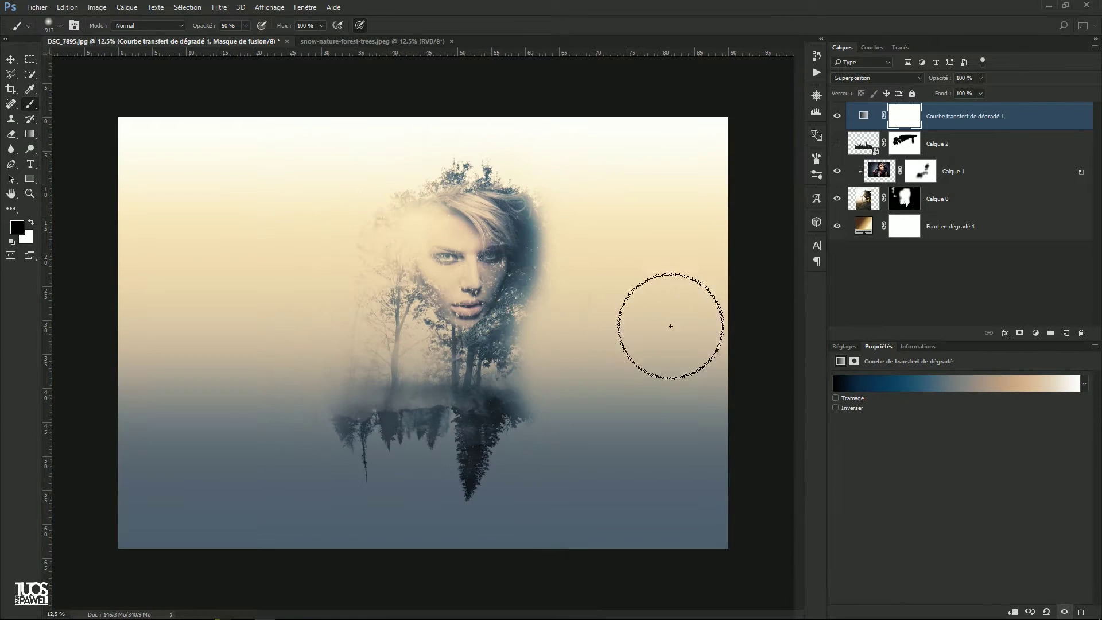
Step: Examine Calque 0 in isolation, restore the other layers' visibility with Calque 2 hidden, and review the masks of Calque 2 and Calque 0
click(957, 232)
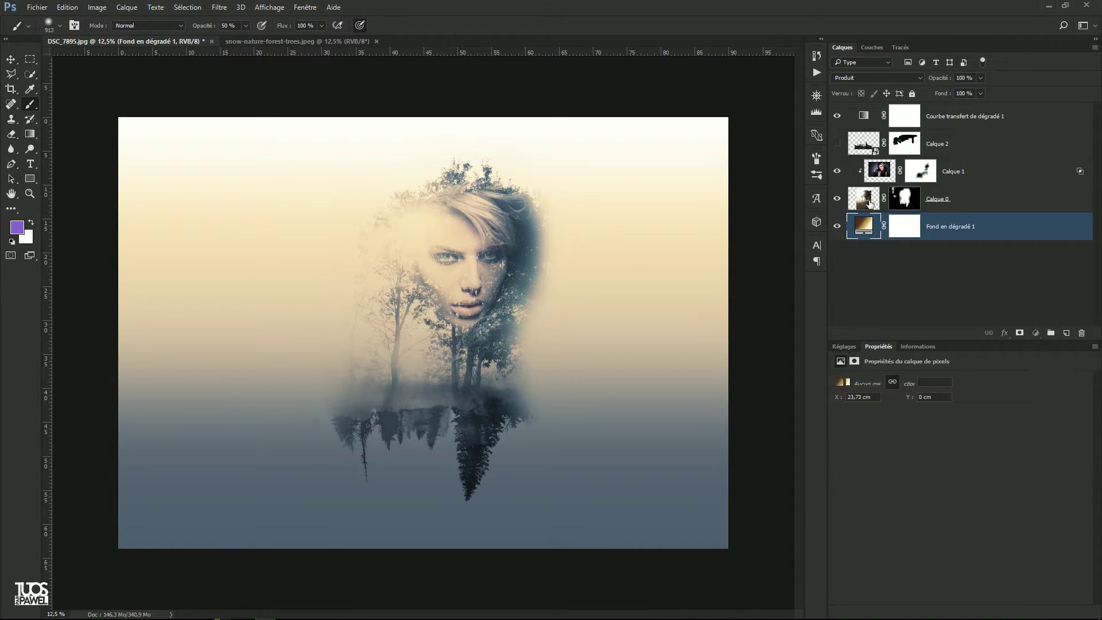
click(862, 199)
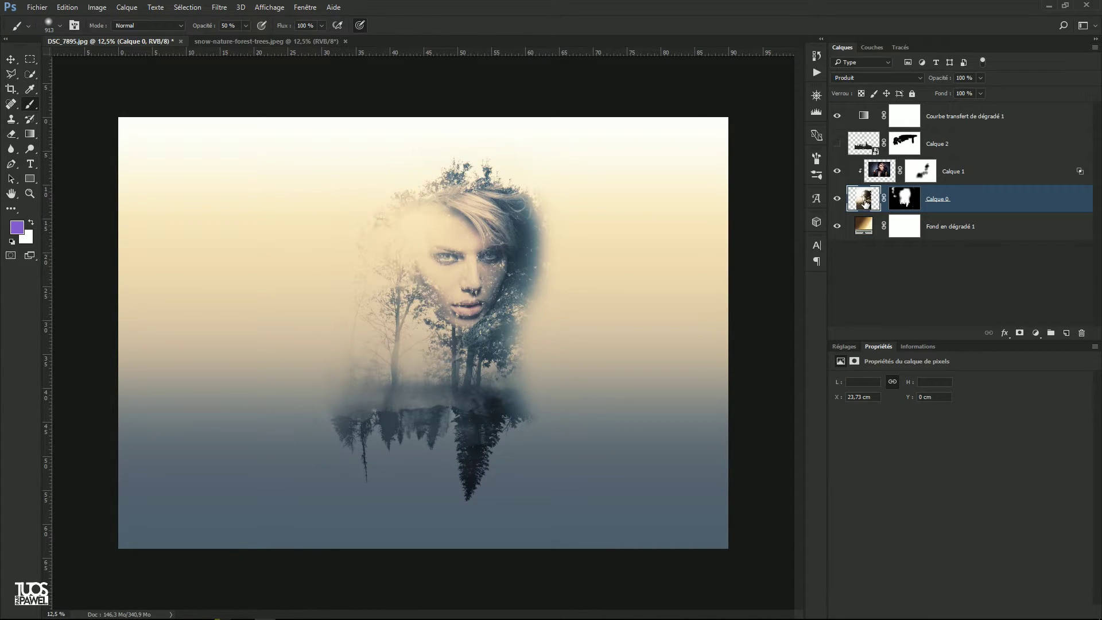
alt+click(837, 198)
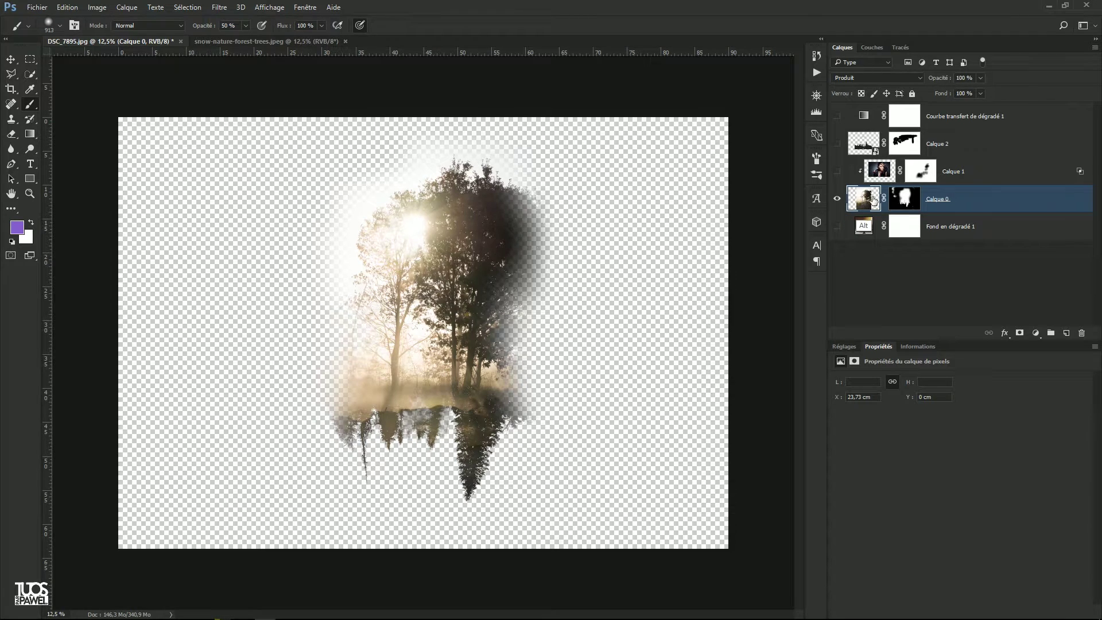
drag(834, 117, 837, 229)
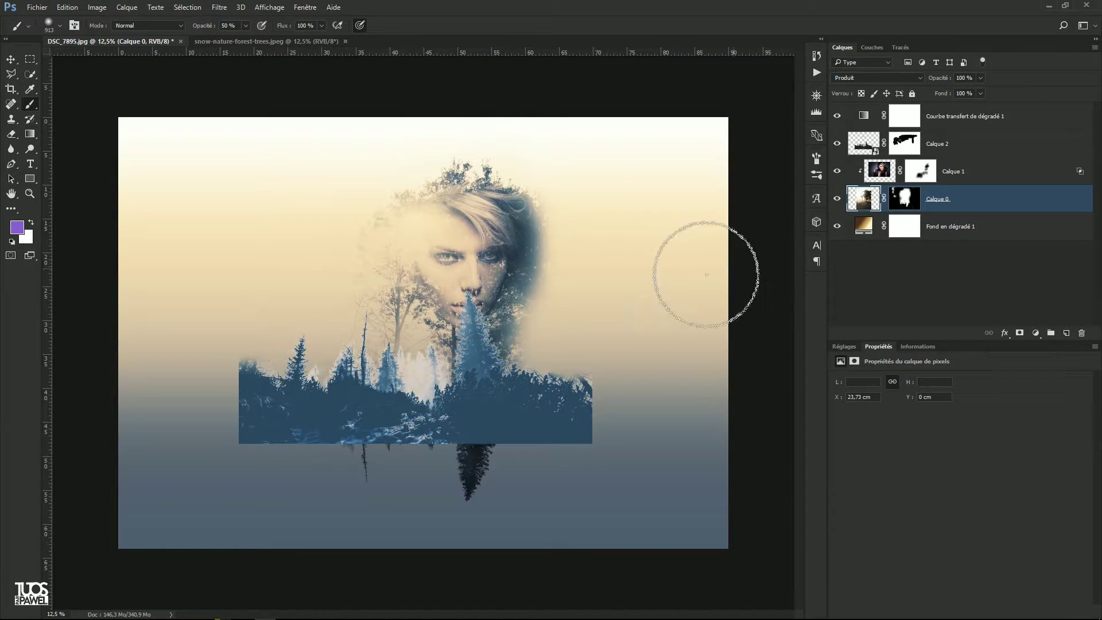
click(838, 144)
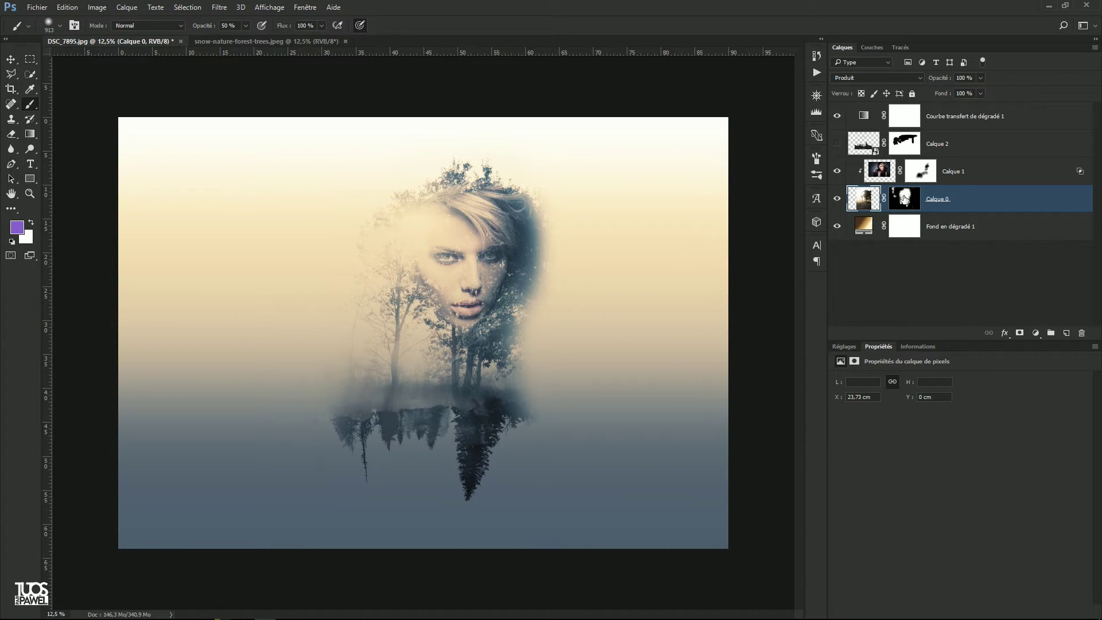
click(903, 153)
shift+click(899, 202)
shift+click(899, 203)
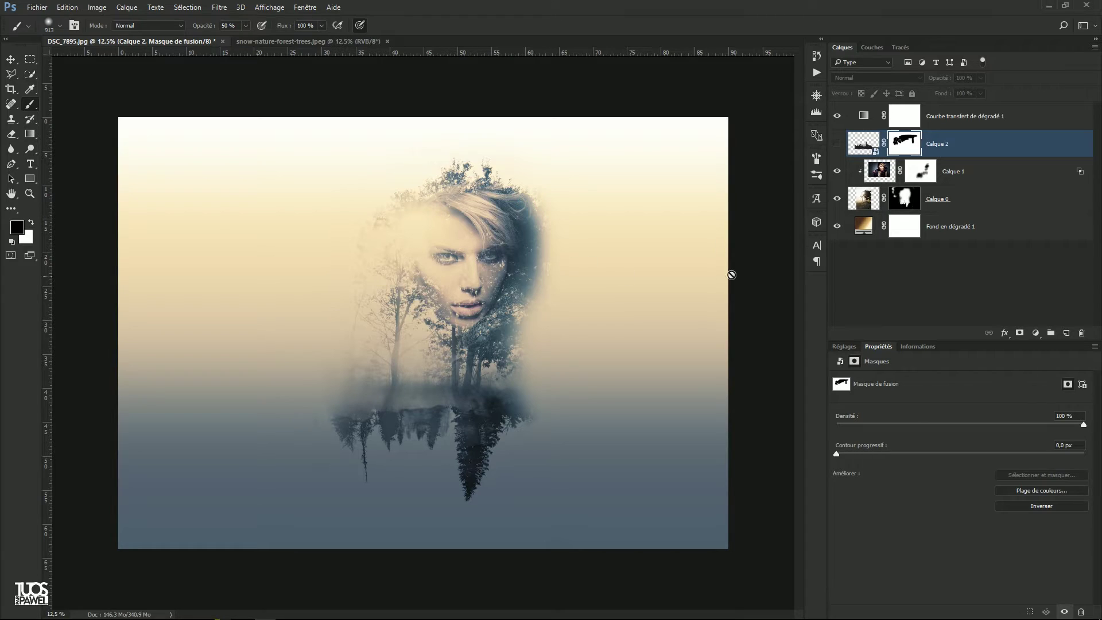
Step: Add a gradient fill layer above Fond en dégradé 1 using the Noir, blanc preset
click(862, 228)
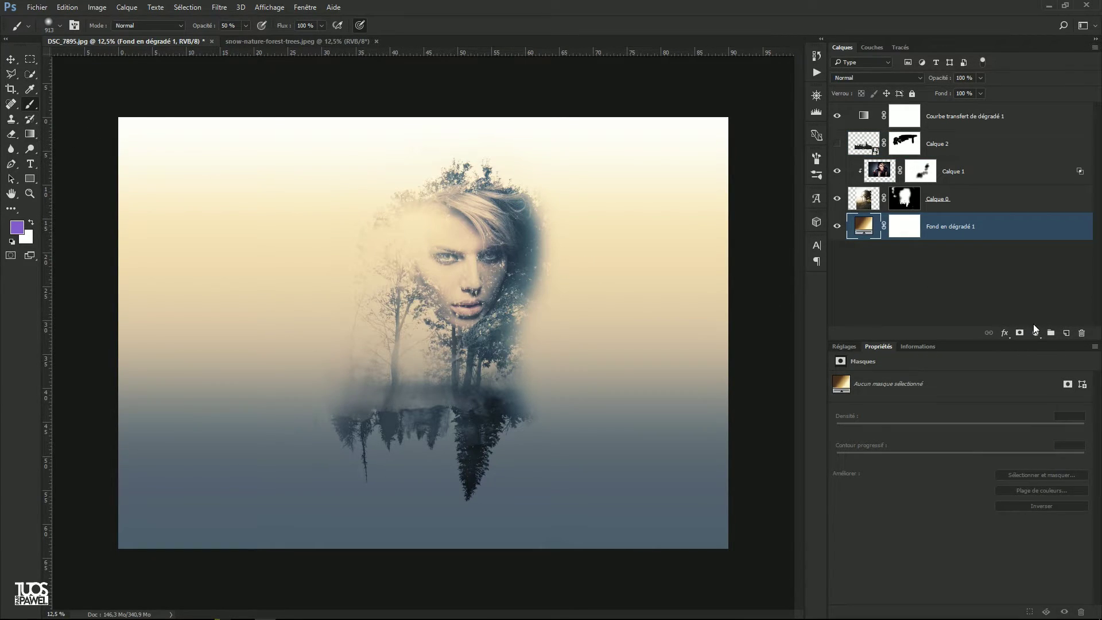
click(1035, 332)
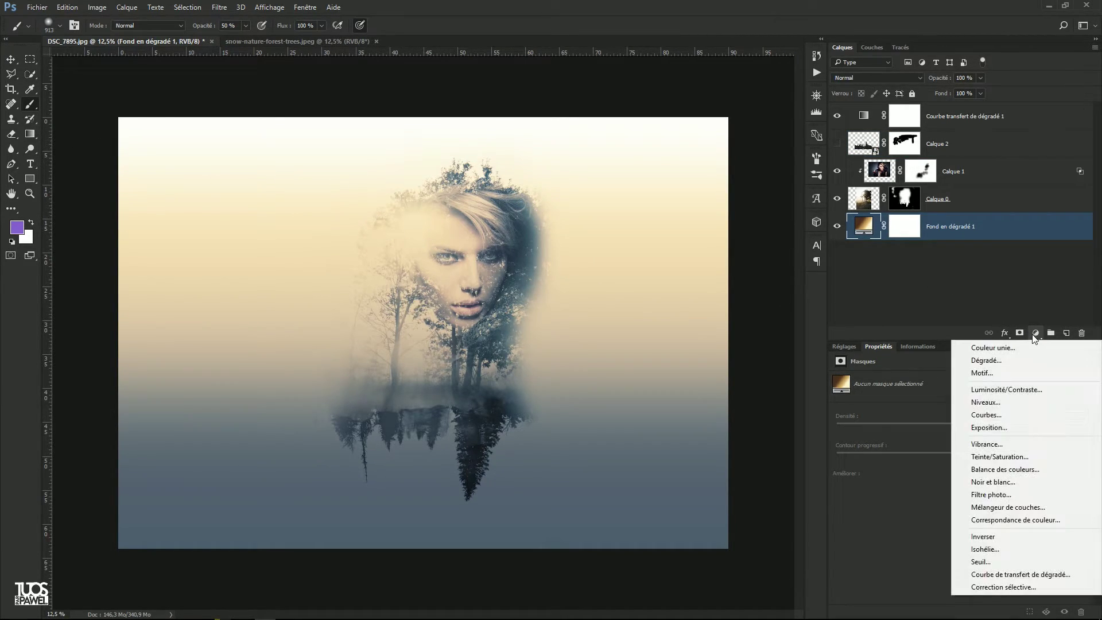
click(985, 361)
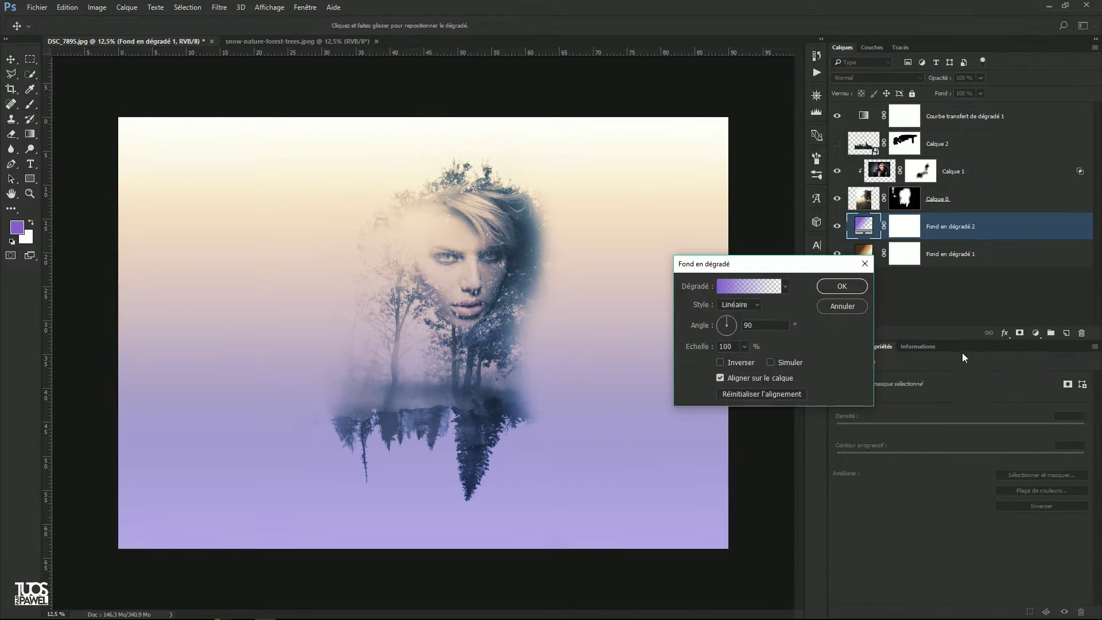
click(737, 292)
click(591, 199)
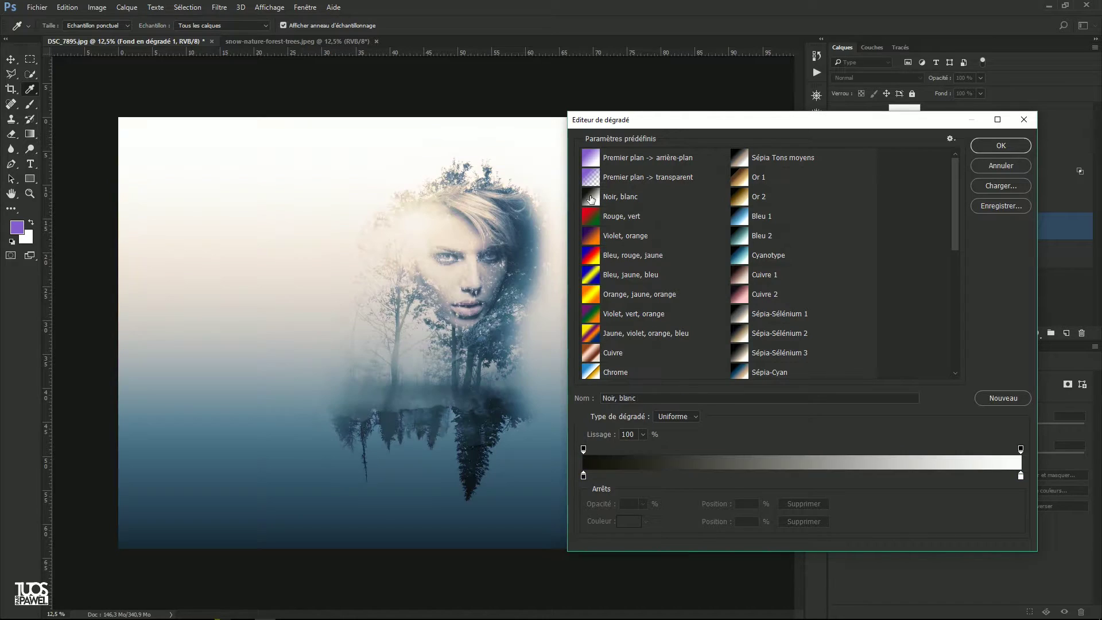
Step: Set the opacity of the new fill gradient's black end to 0% so it runs from transparent to white
click(584, 477)
click(583, 448)
drag(643, 521, 571, 511)
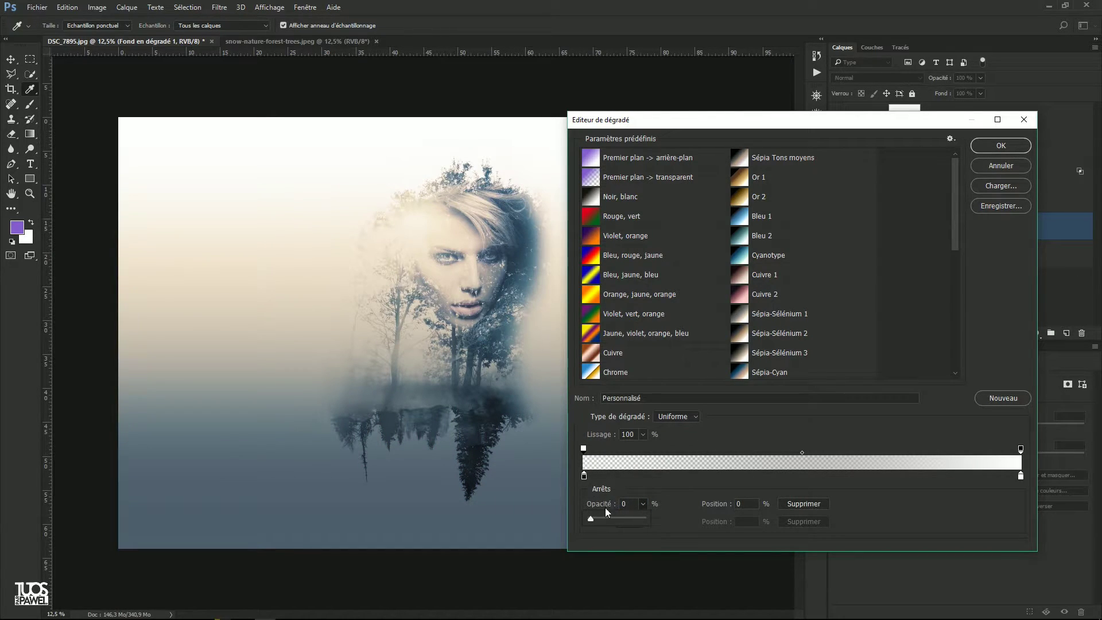
click(583, 476)
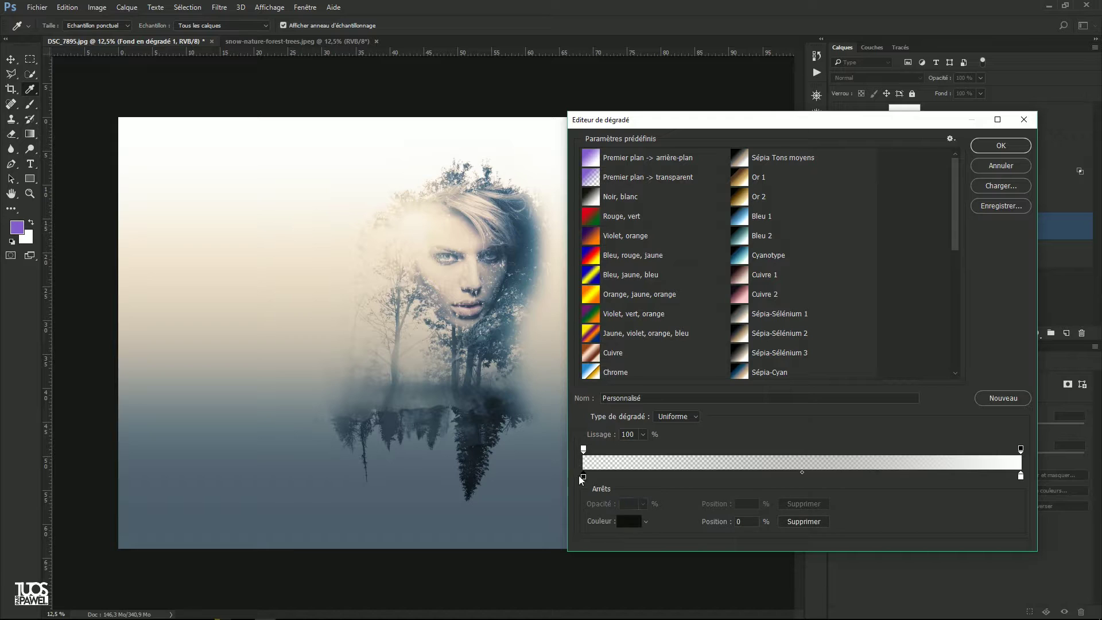
click(1004, 148)
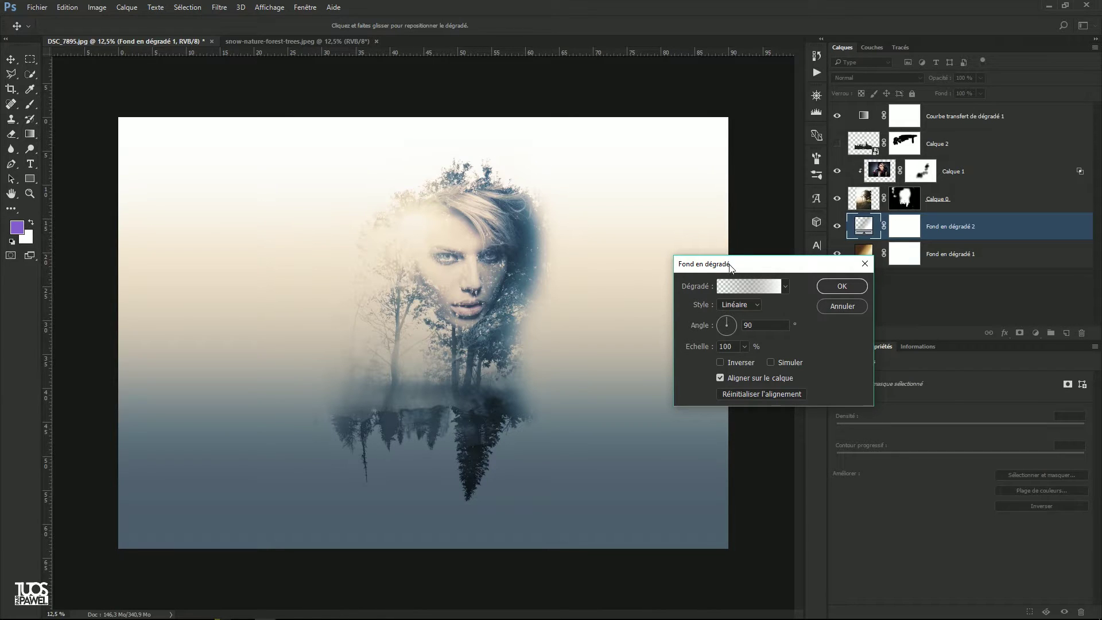
Step: Make the gradient fill Radial and inverted, and reposition its white glow beside the woman's forehead
drag(732, 264, 676, 254)
drag(379, 219, 496, 169)
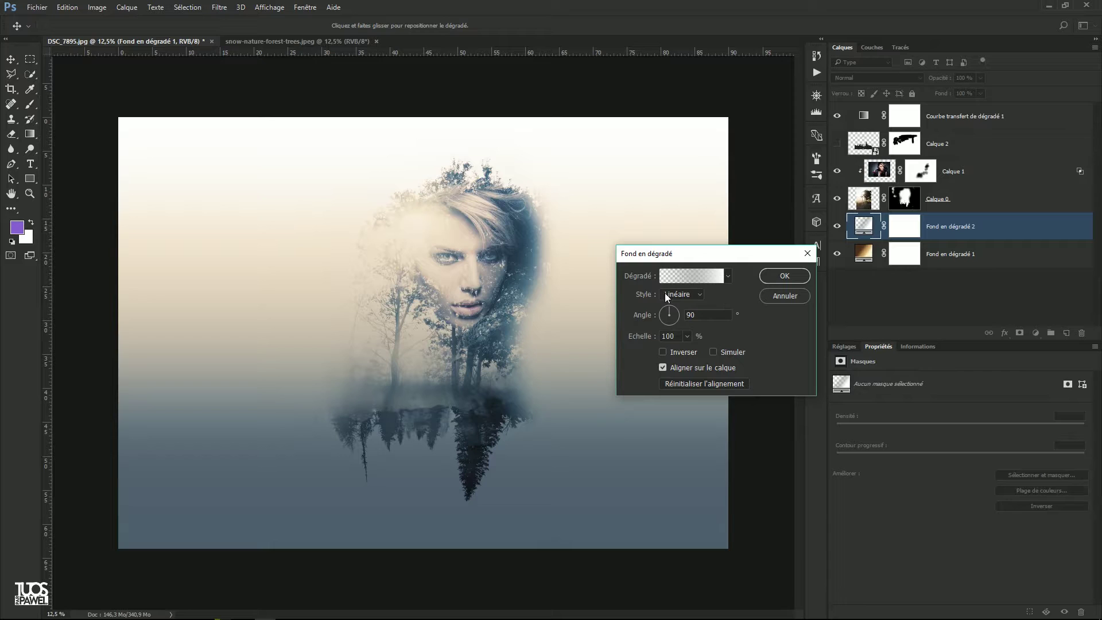
click(667, 295)
click(670, 314)
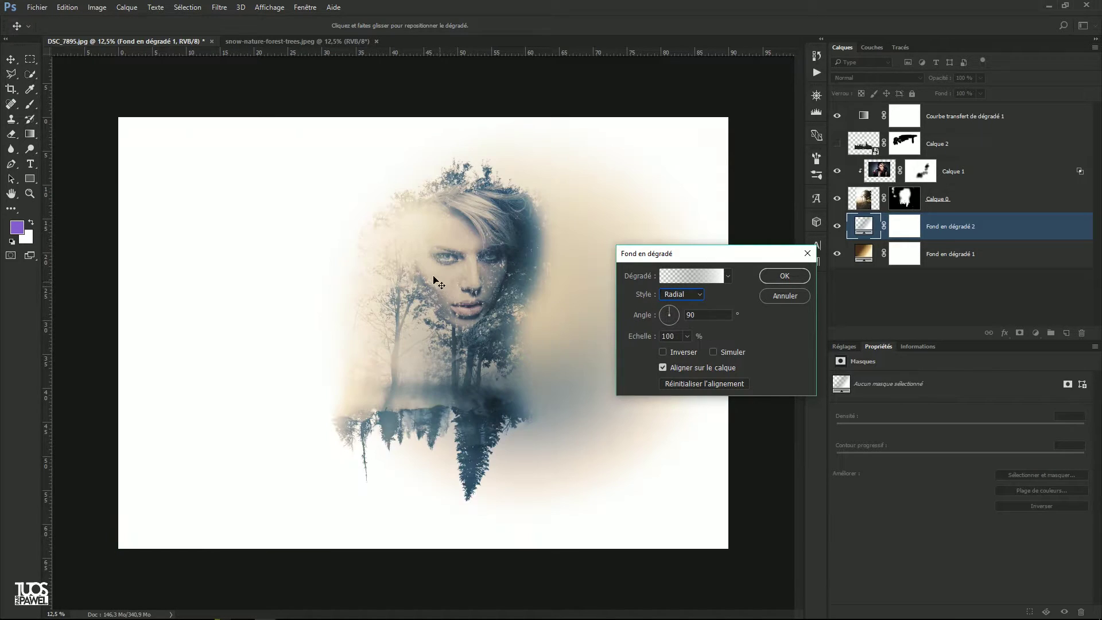
drag(479, 298, 427, 248)
click(663, 352)
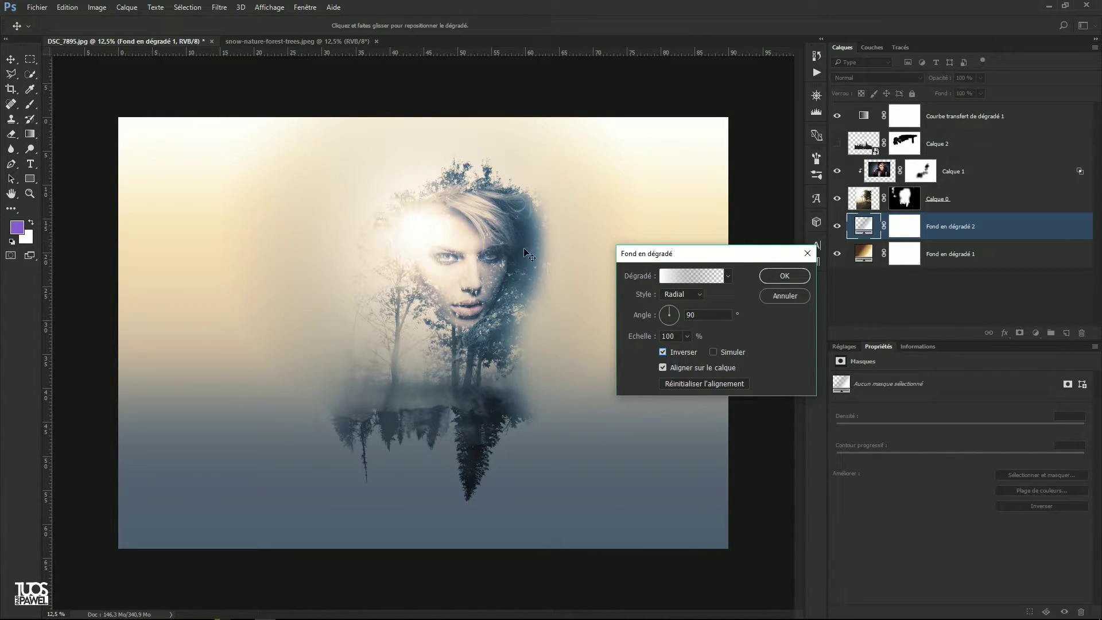
click(785, 276)
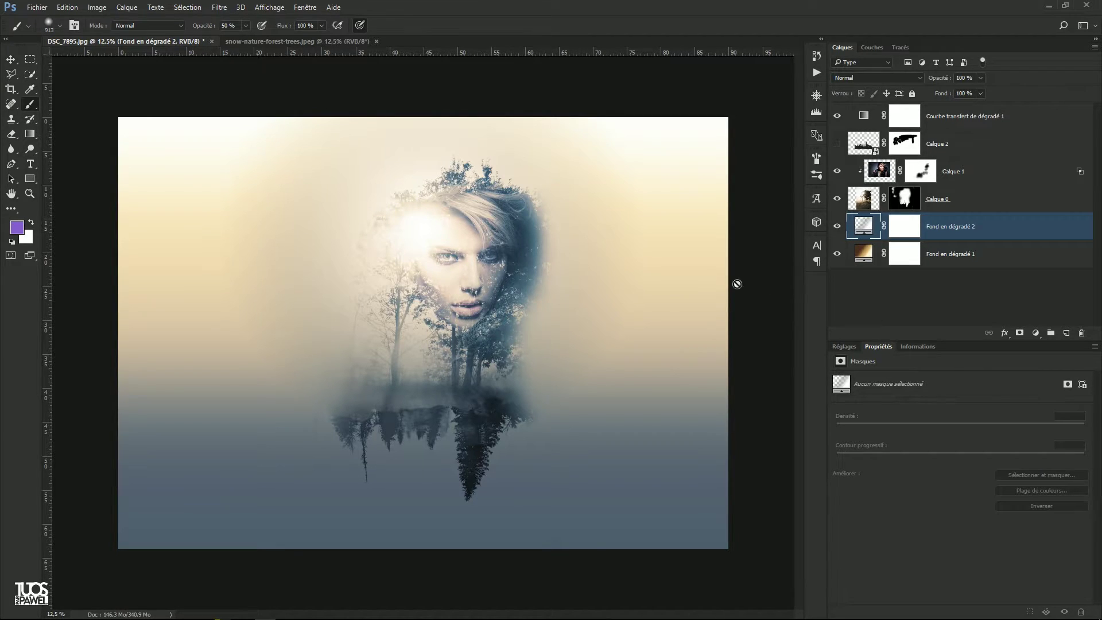
Step: Add a gradient fill layer above Fond en dégradé 2 and load the Jaune, violet, orange, bleu preset
click(1034, 335)
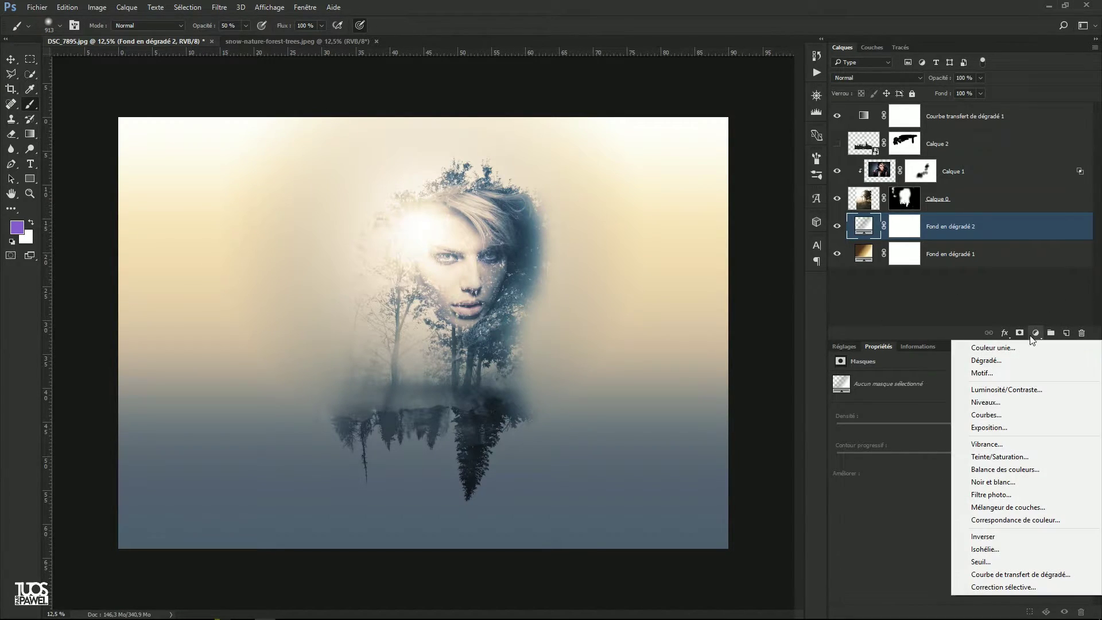
click(987, 360)
click(693, 279)
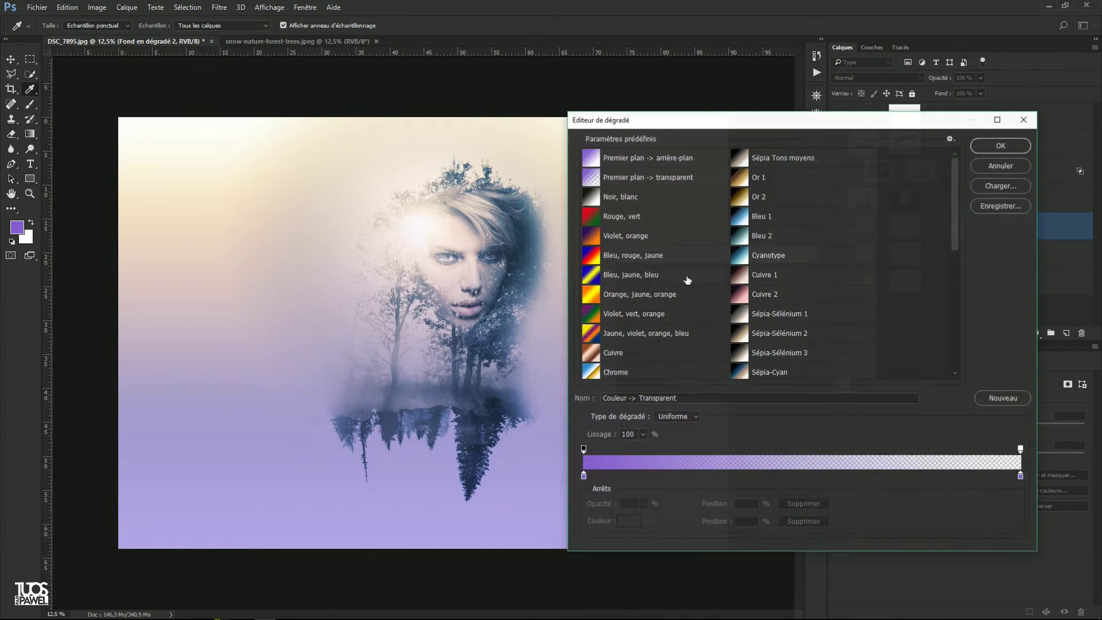
click(594, 334)
drag(666, 122, 696, 103)
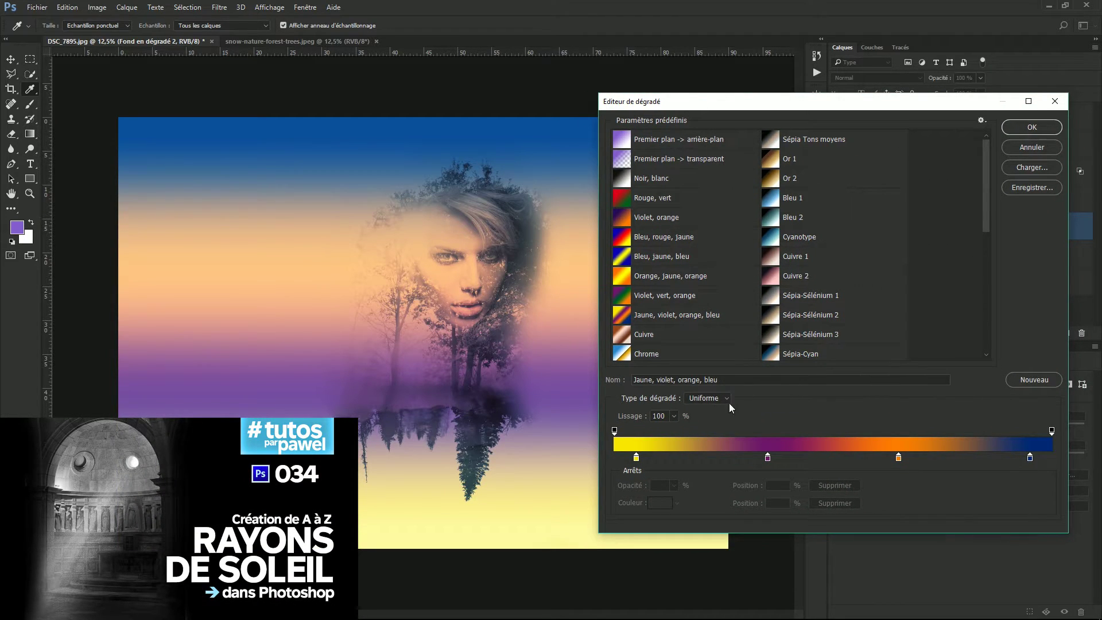
Step: Turn the gradient into a Bruit type using the TSL model, with restricted colours and maximum saturation reduced to zero for grey streaks
click(705, 402)
click(698, 398)
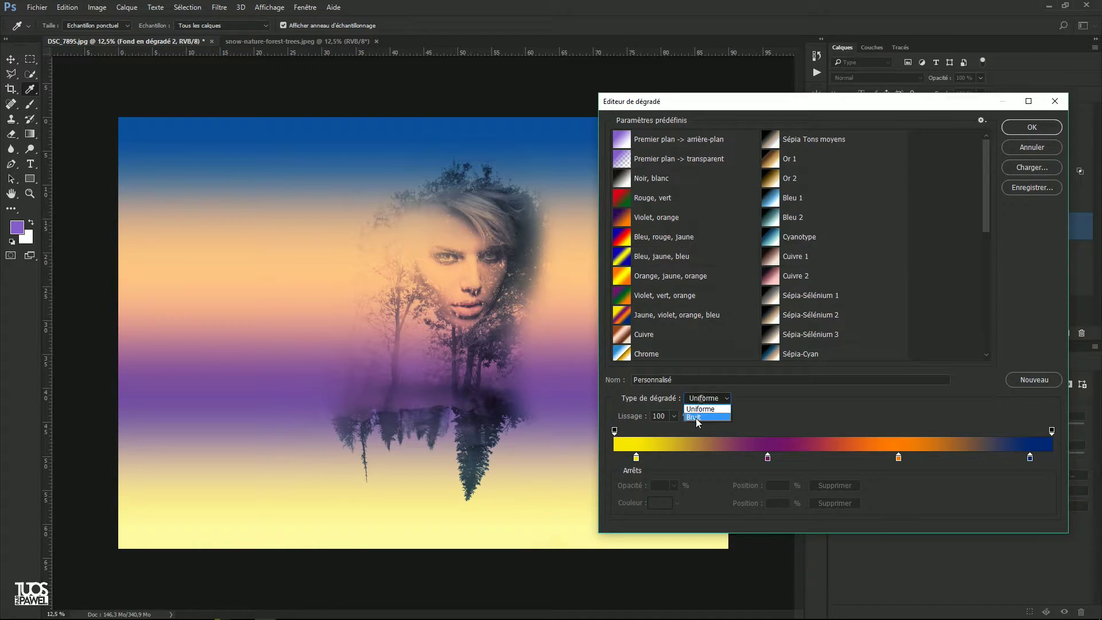
click(697, 417)
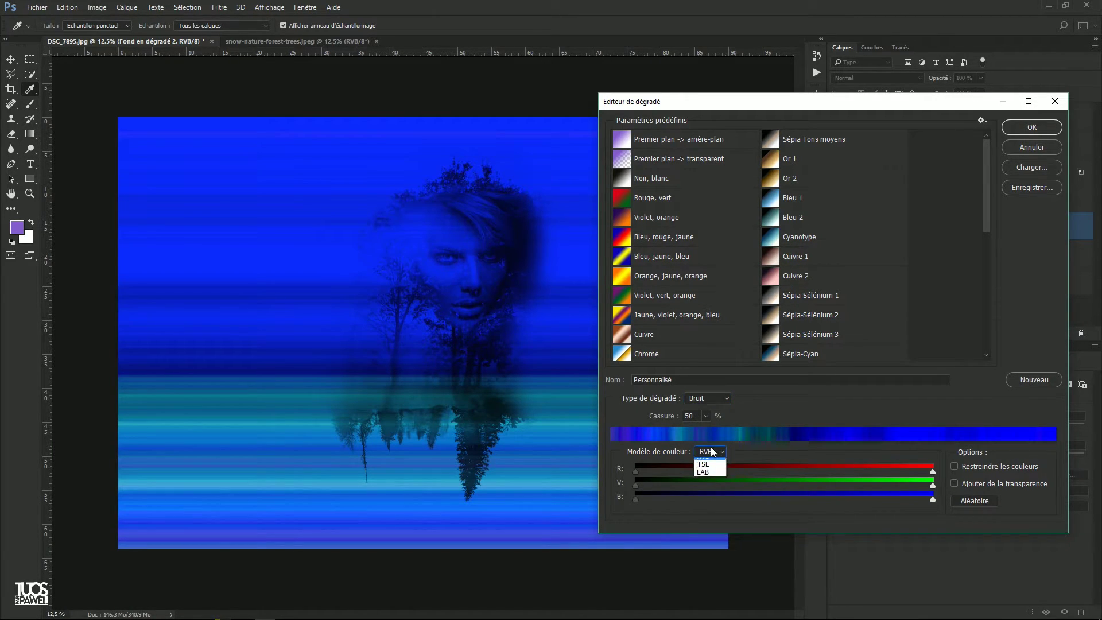
click(704, 462)
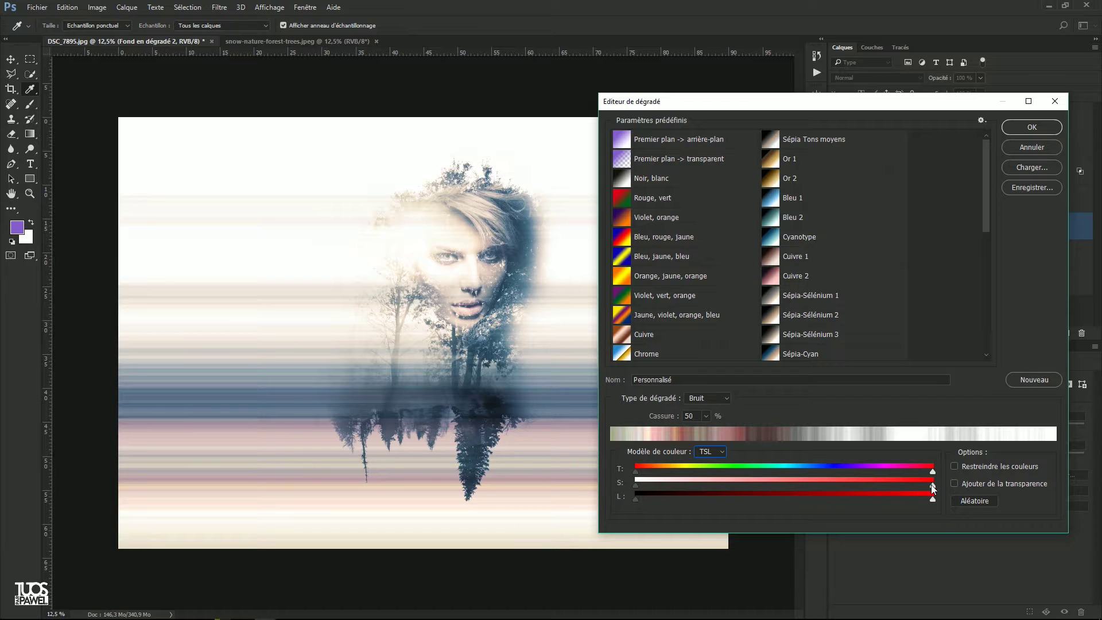
click(957, 466)
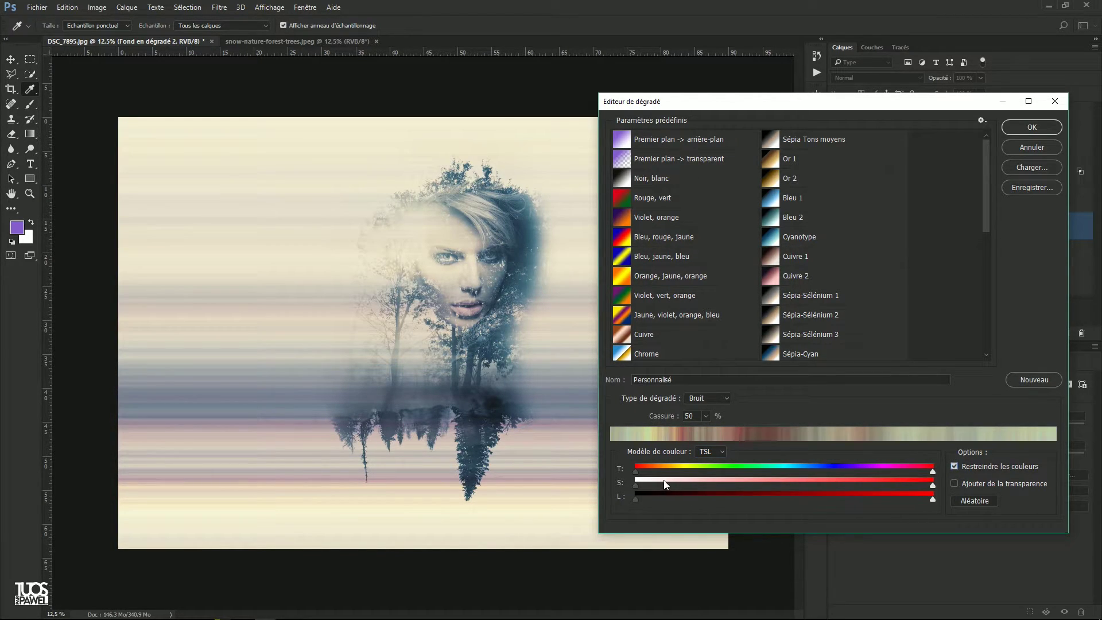
drag(931, 487, 725, 492)
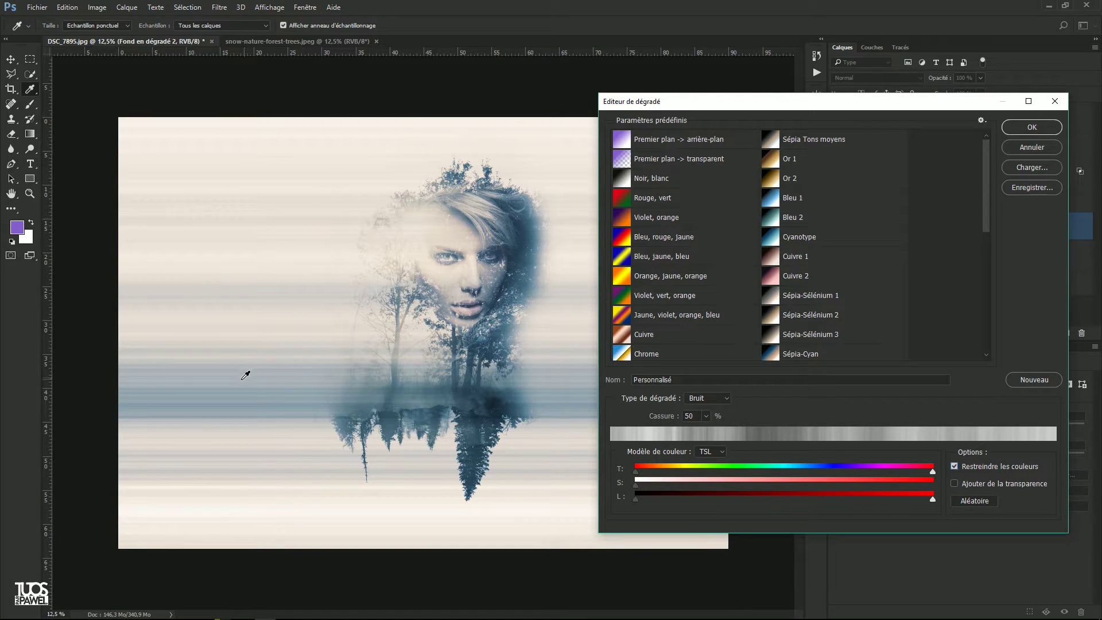
drag(782, 104, 700, 333)
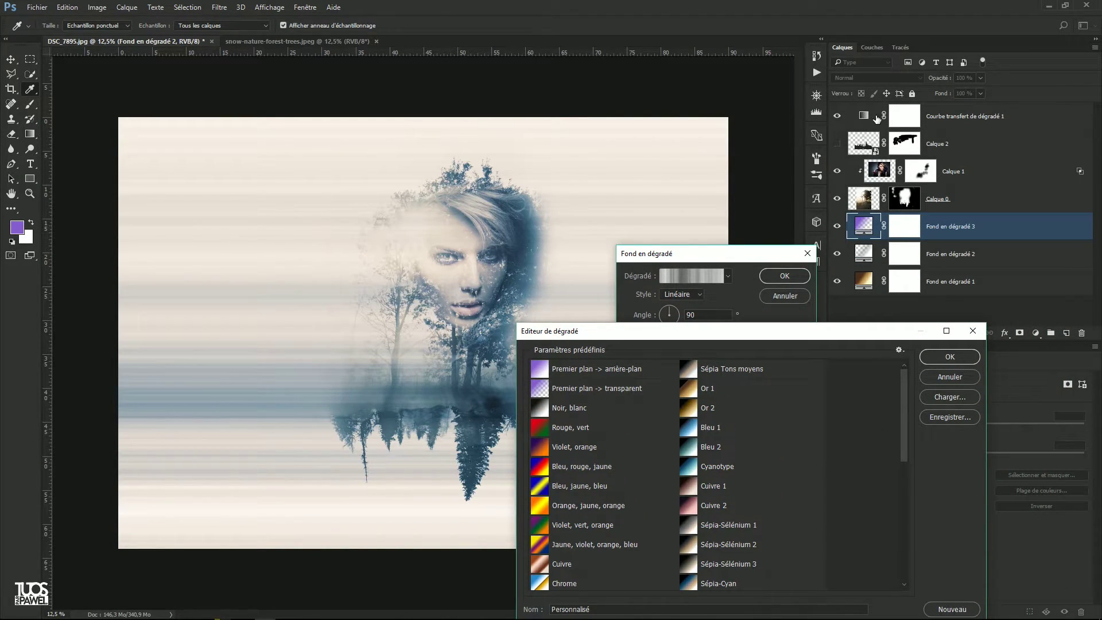
drag(698, 343, 723, 126)
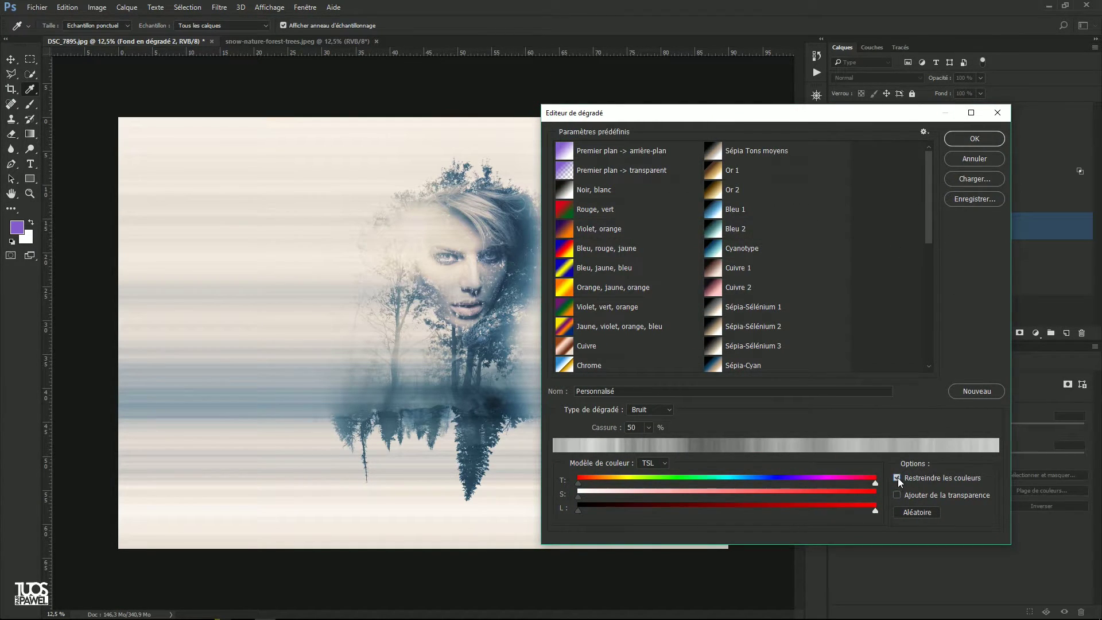
click(965, 138)
Step: Give the noise gradient the Angle style and move the centre of its rays onto the white glow beside the forehead
click(677, 295)
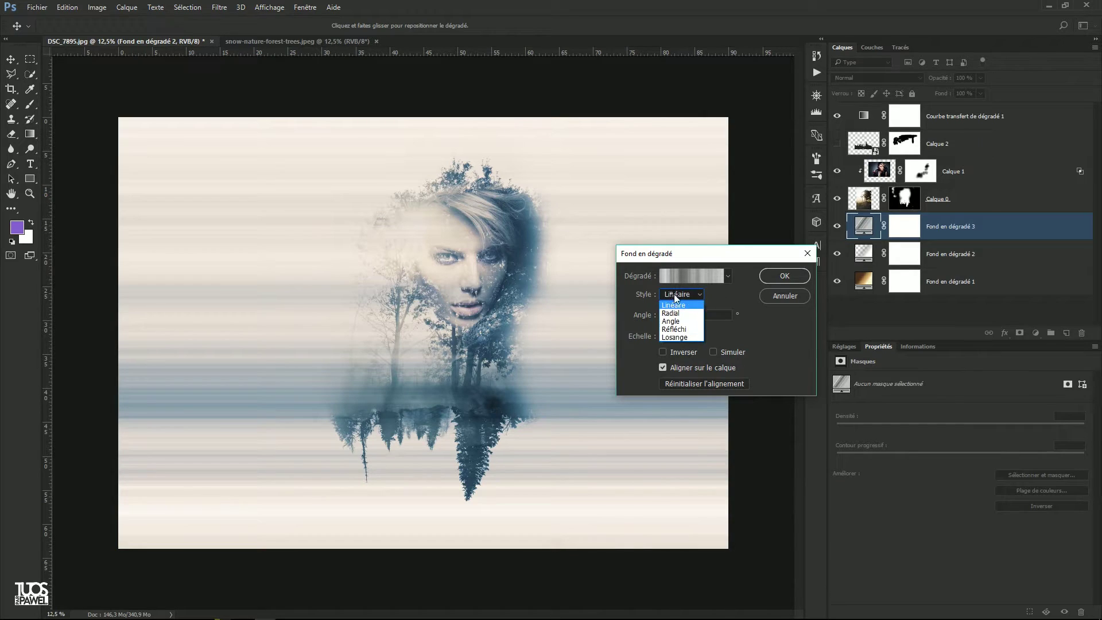
click(672, 313)
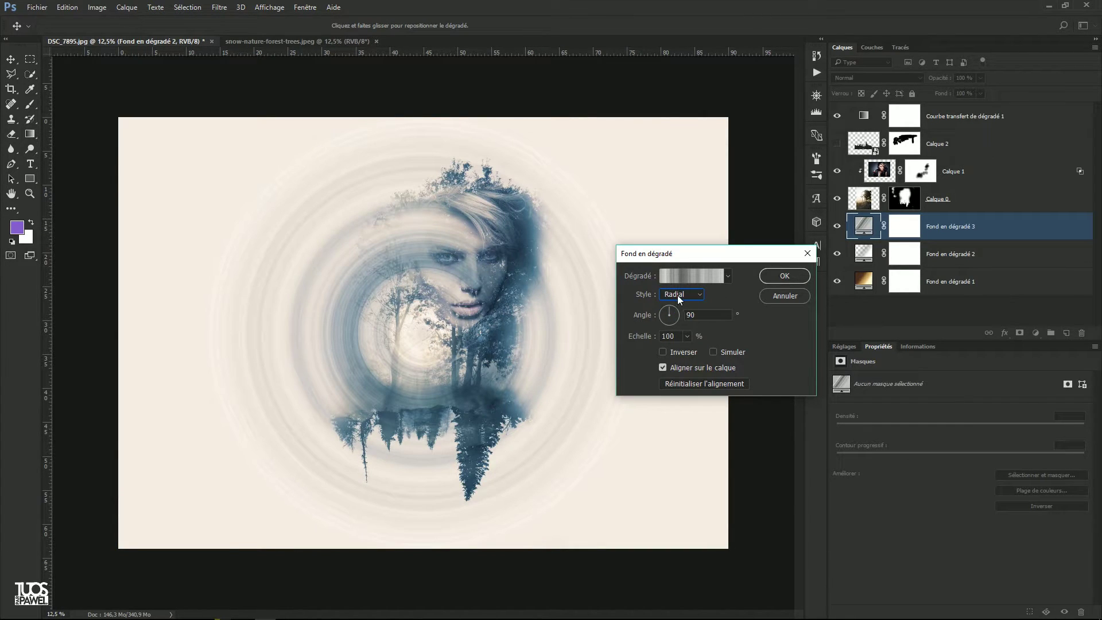
click(678, 294)
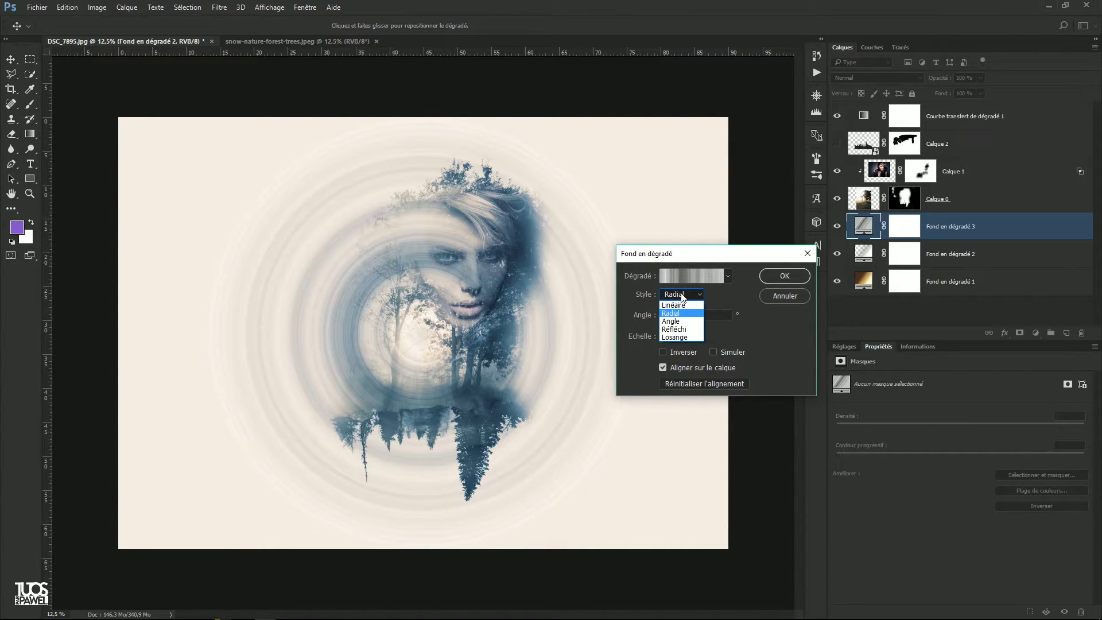
click(670, 321)
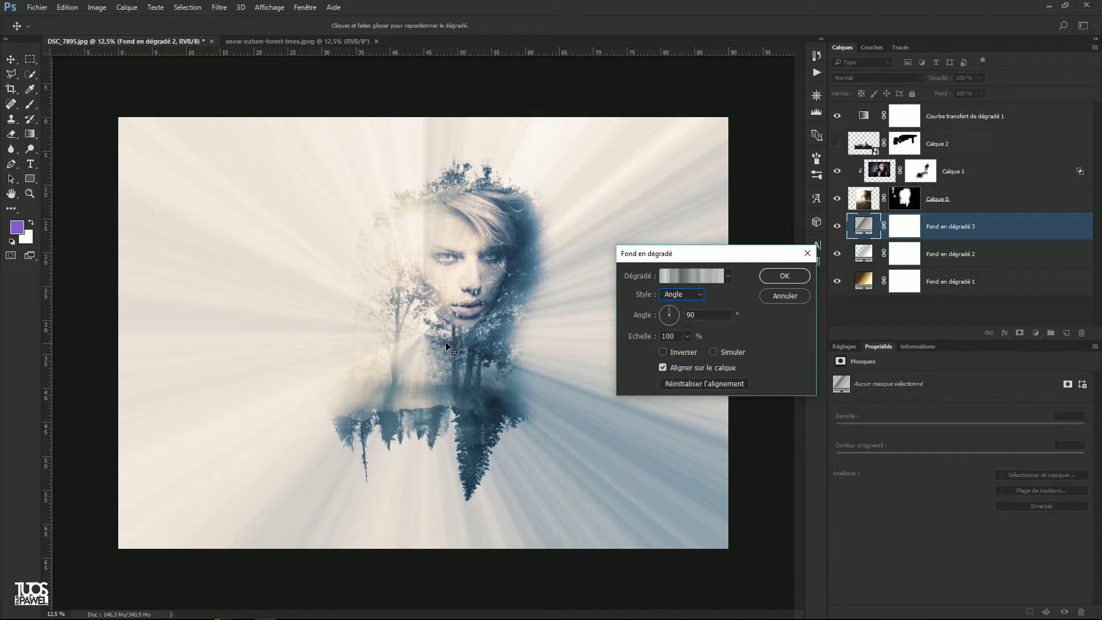
drag(685, 253, 697, 270)
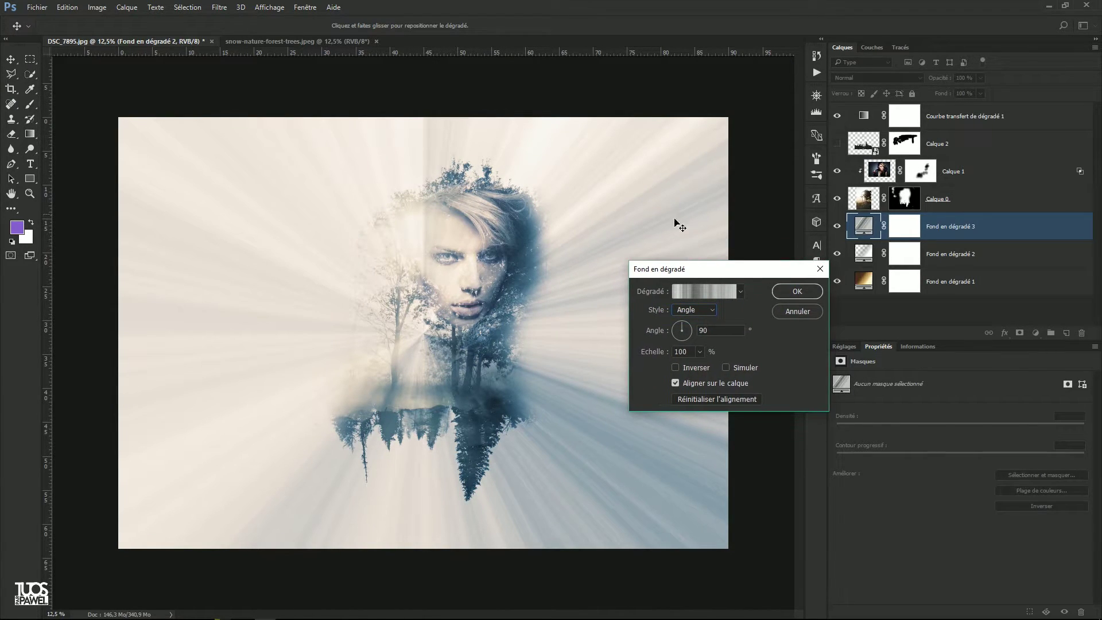
drag(424, 335, 413, 233)
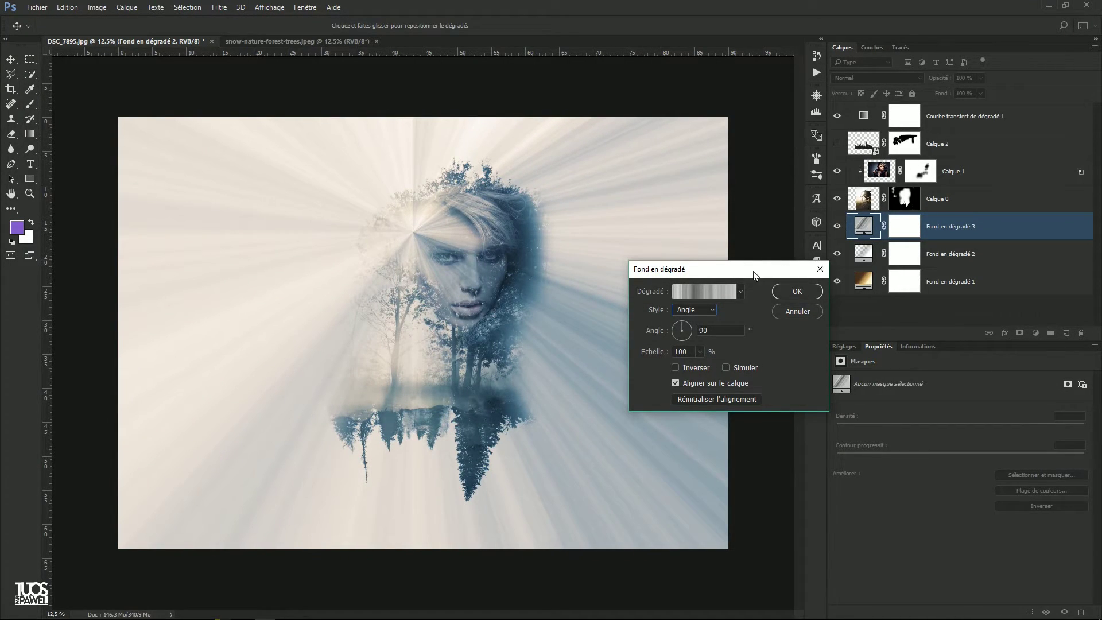
click(793, 291)
Step: Move Fond en dégradé 3 to the top of the layer stack and blend it in Incrustation mode
drag(872, 224, 868, 108)
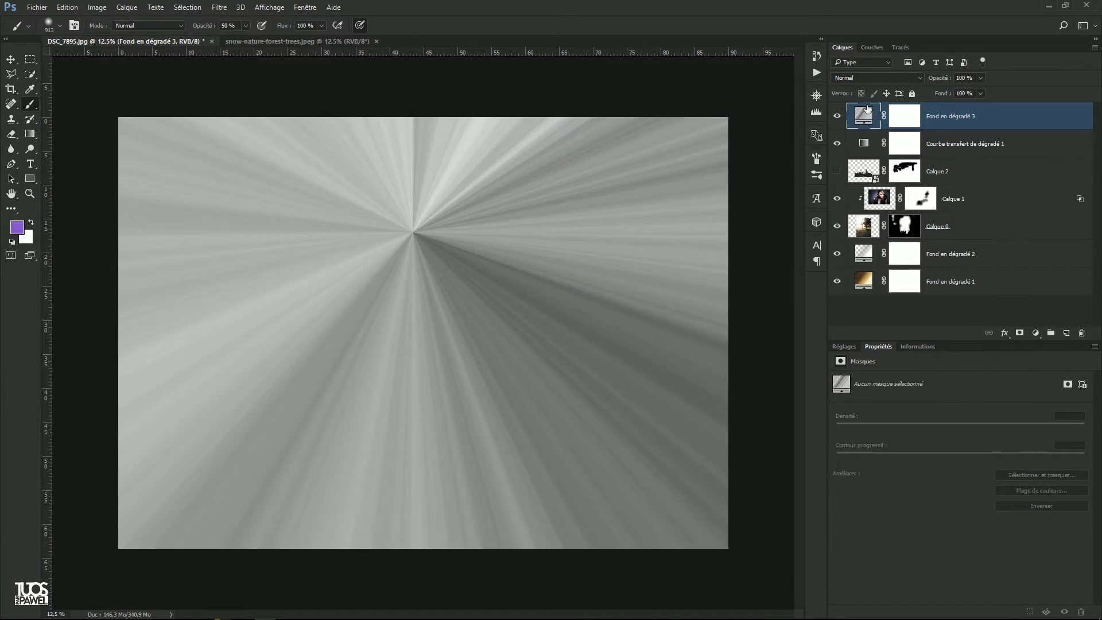
click(877, 78)
click(848, 160)
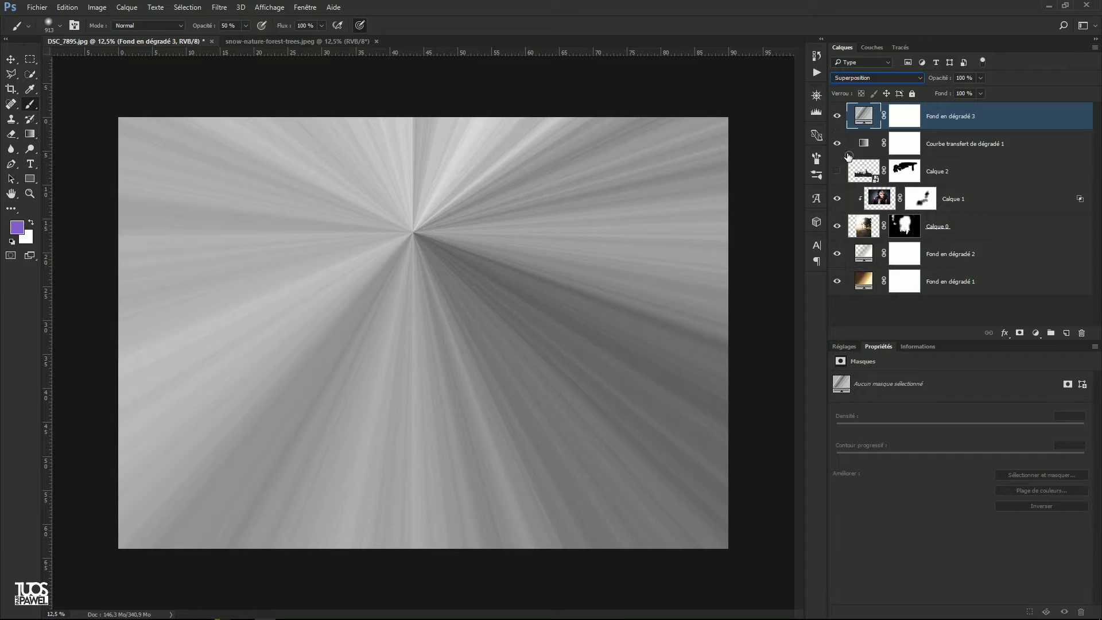
click(878, 77)
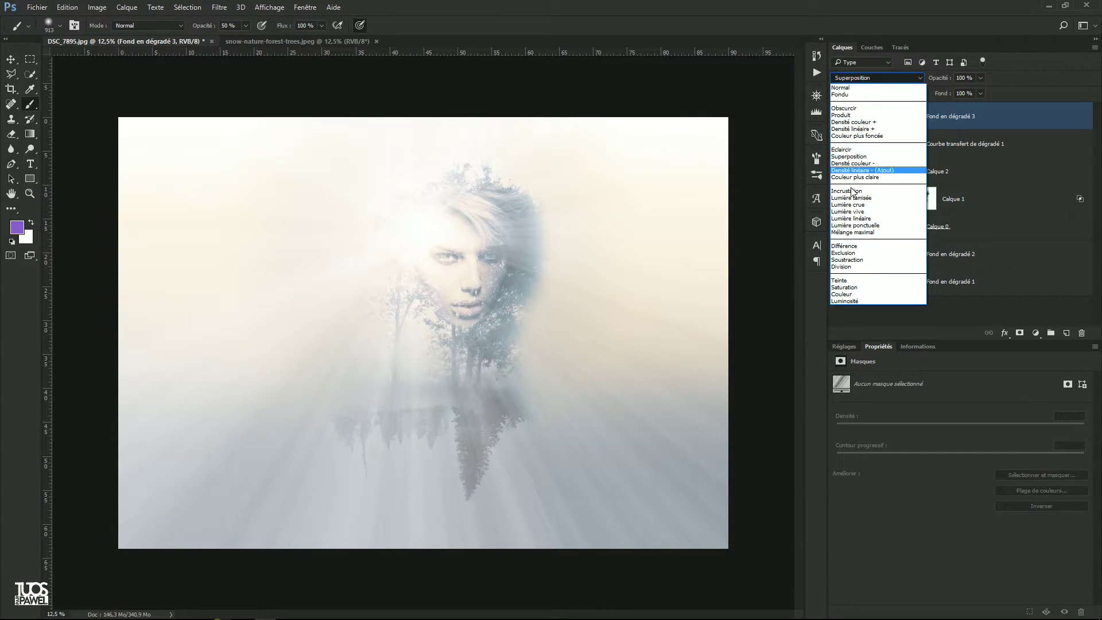
click(846, 194)
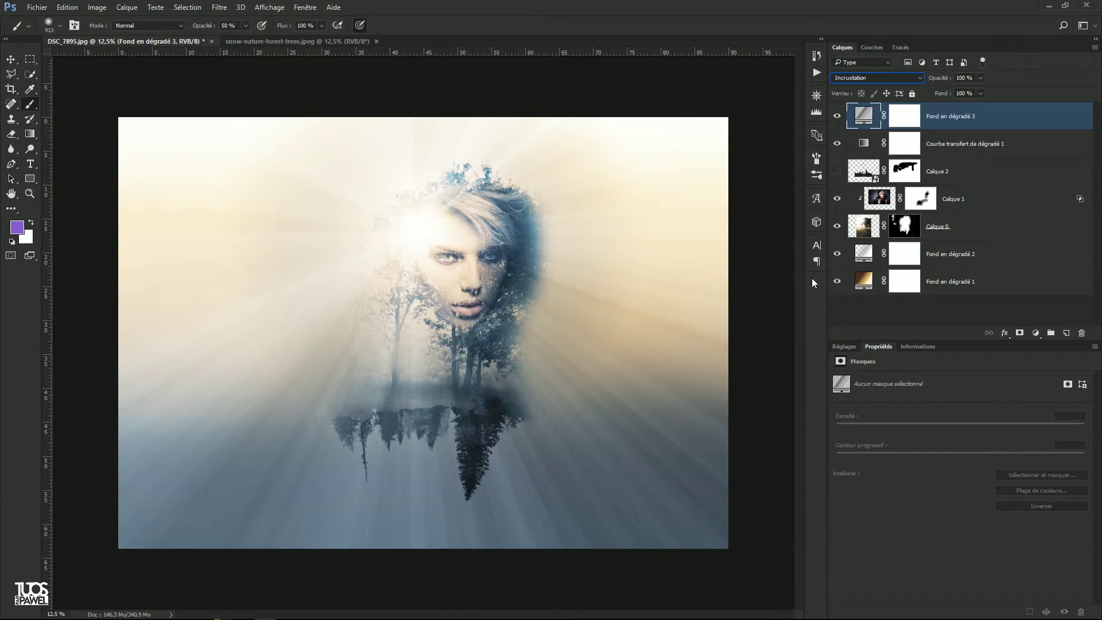
Step: Paint black on the mask of Fond en dégradé 3 around the glow, using a very large soft brush at 100% opacity
click(905, 116)
key(d)
drag(372, 270, 495, 256)
drag(196, 26, 216, 26)
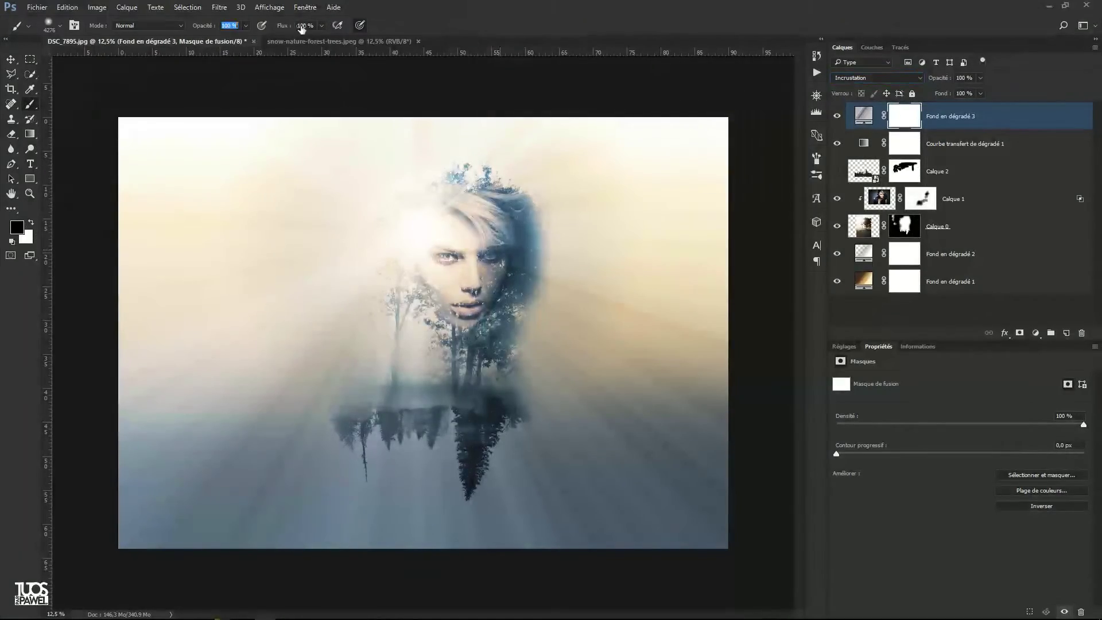
click(410, 230)
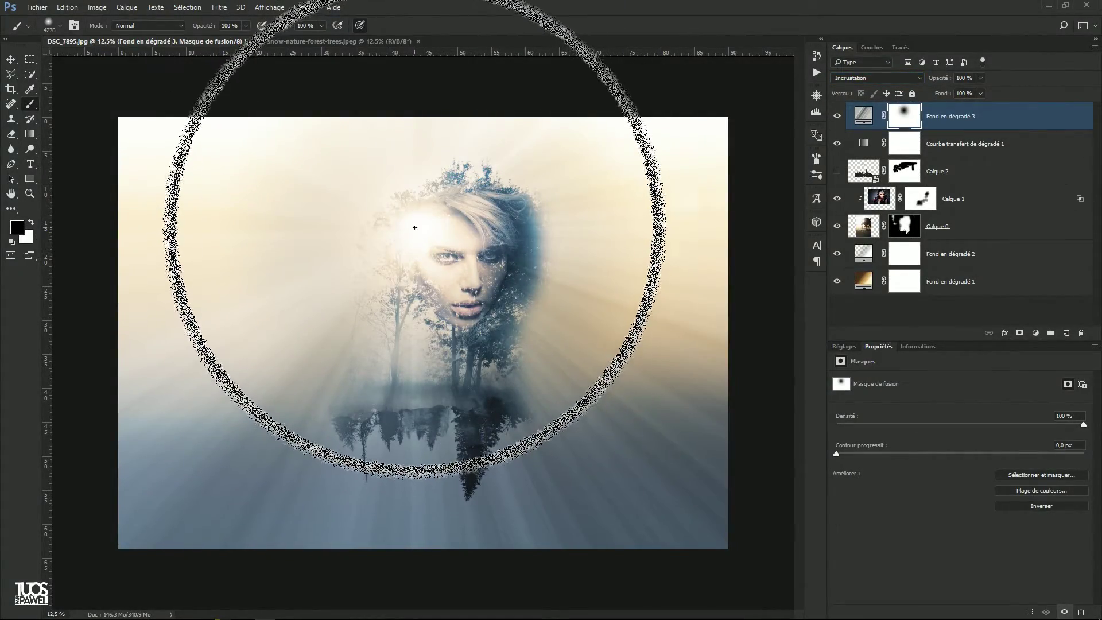
click(408, 246)
mouse_move(406, 246)
mouse_down()
mouse_move(395, 227)
mouse_move(399, 243)
mouse_move(414, 224)
mouse_move(399, 233)
mouse_move(422, 230)
mouse_move(415, 241)
mouse_move(396, 226)
mouse_move(386, 241)
mouse_move(351, 239)
mouse_move(431, 233)
mouse_up()
key(ctrl+a)
key(Delete)
key(ctrl+d)
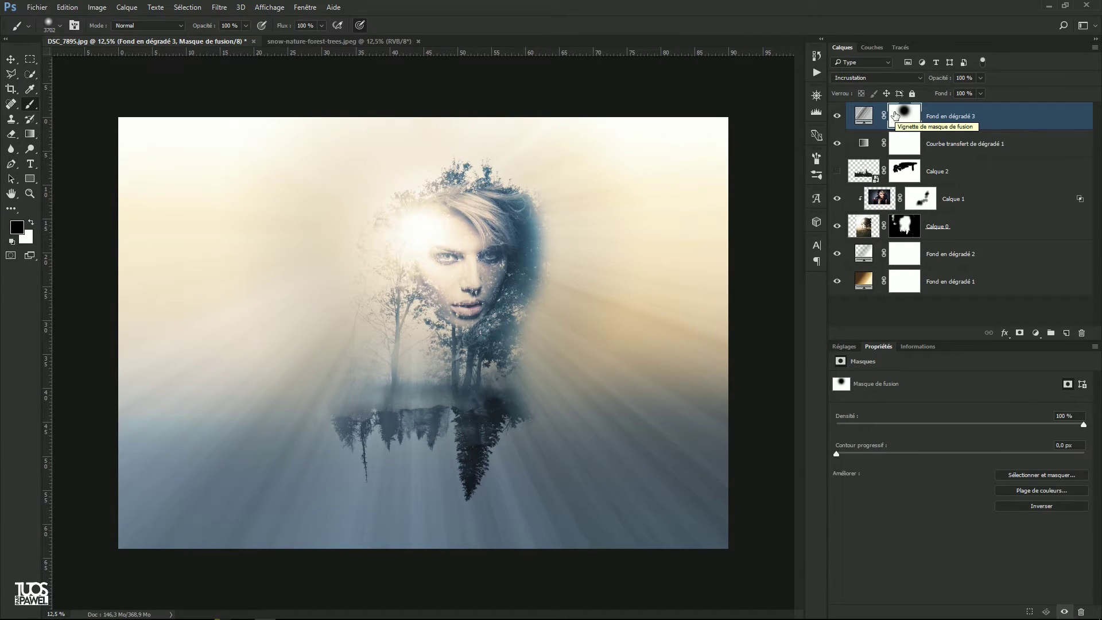
Step: Widen the black spot on the ray layer's mask with a larger brush and invert the mask to keep rays only around the glow
key(ctrl+i)
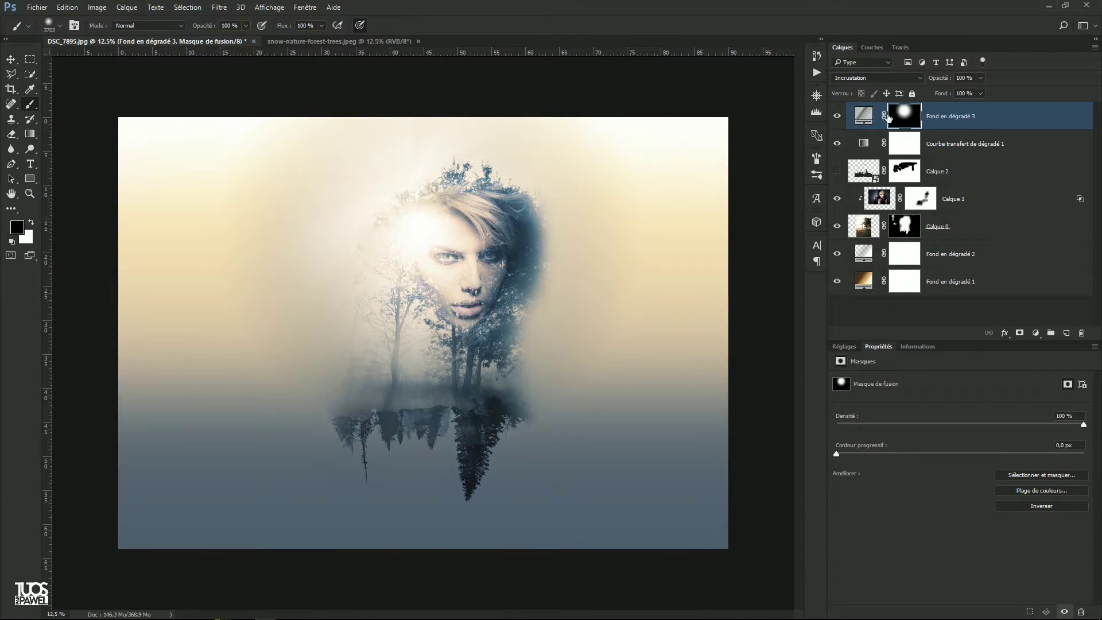
key(ctrl+i)
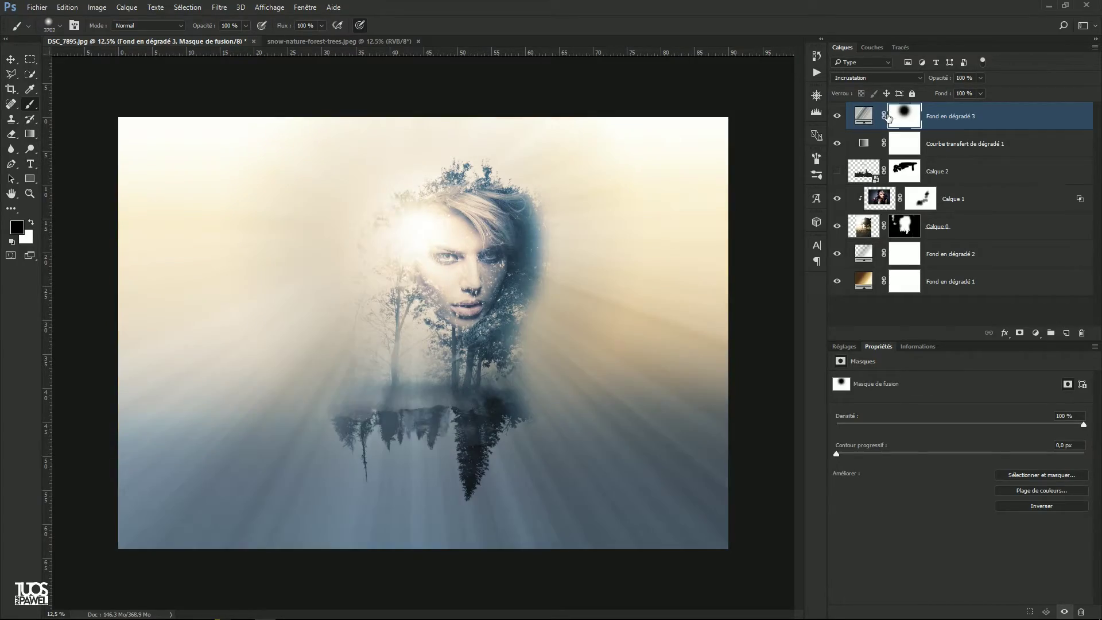
mouse_move(409, 286)
mouse_down()
mouse_move(462, 281)
mouse_move(436, 260)
mouse_up()
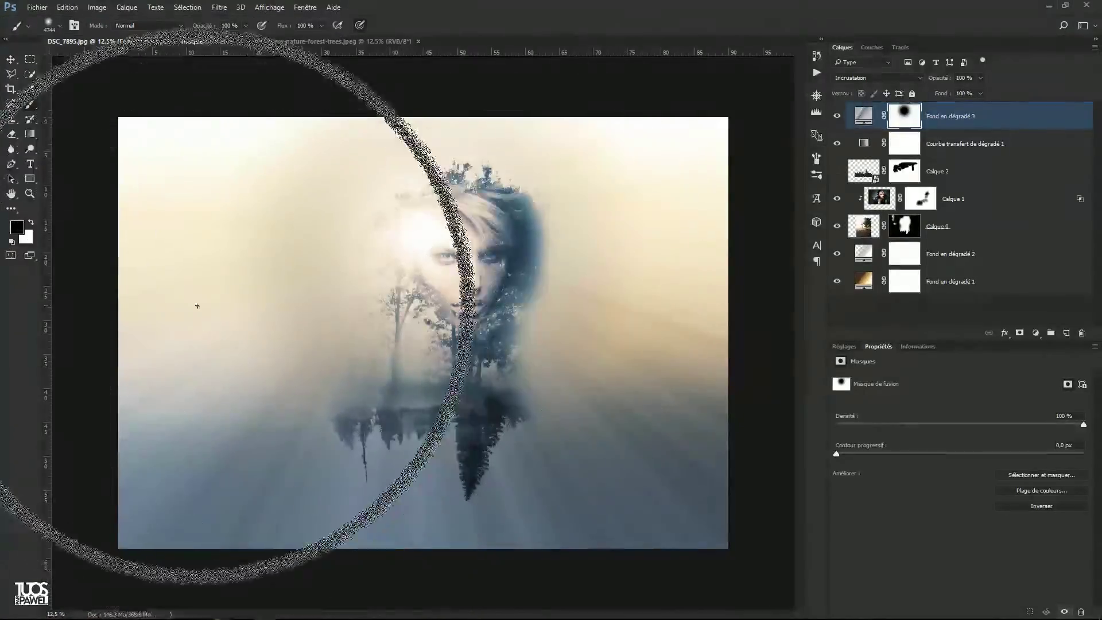
click(418, 233)
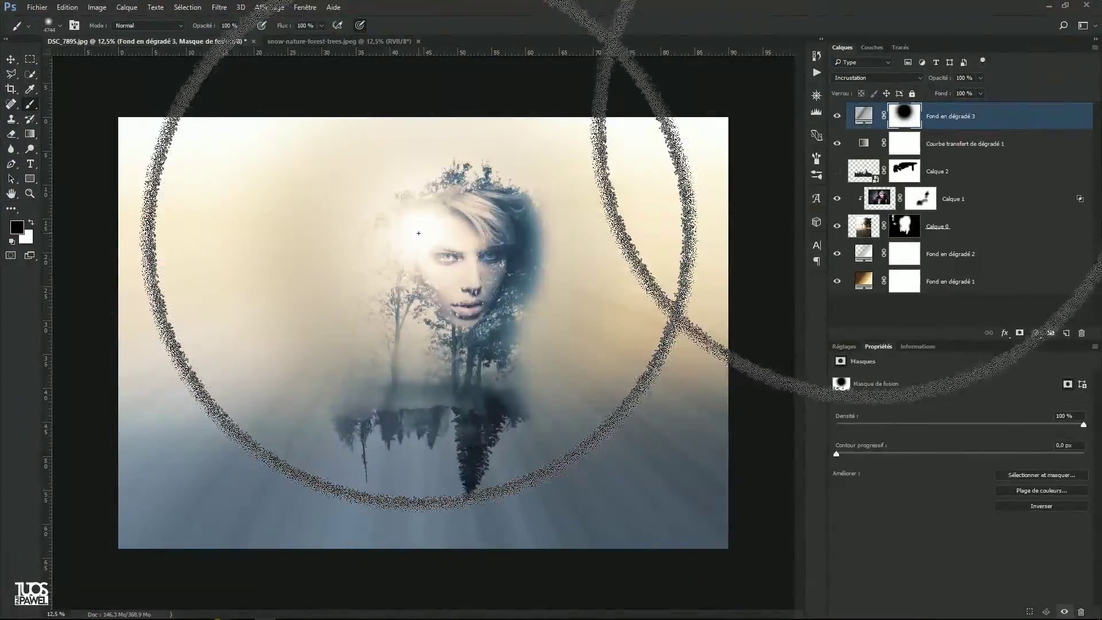
key(ctrl+i)
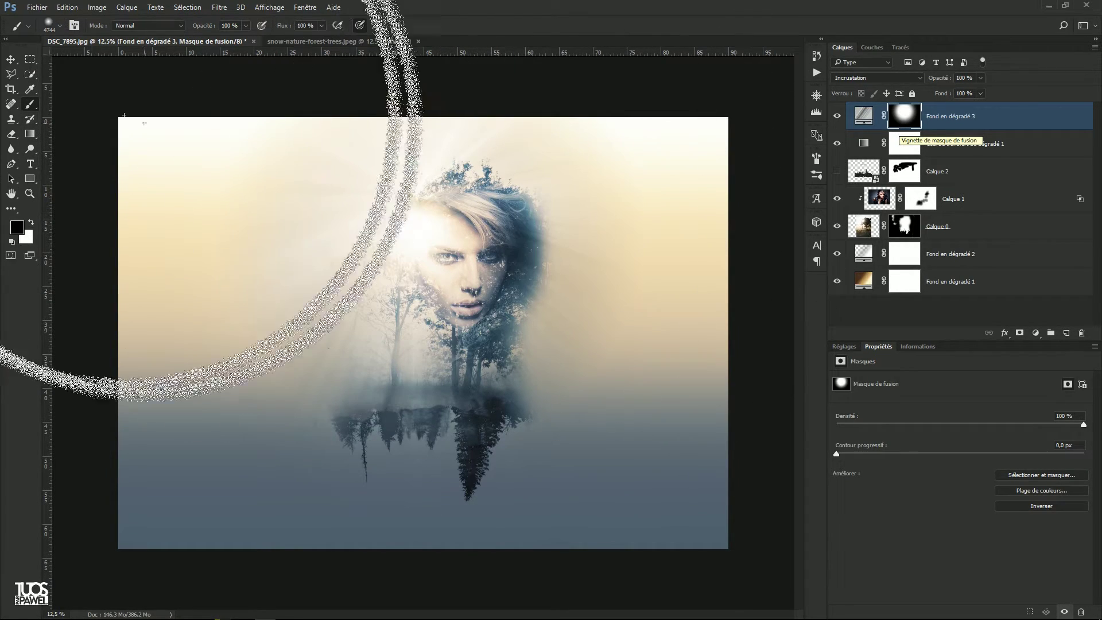
Step: Lower the opacity of Fond en dégradé 3 to 70%
key(v)
click(870, 113)
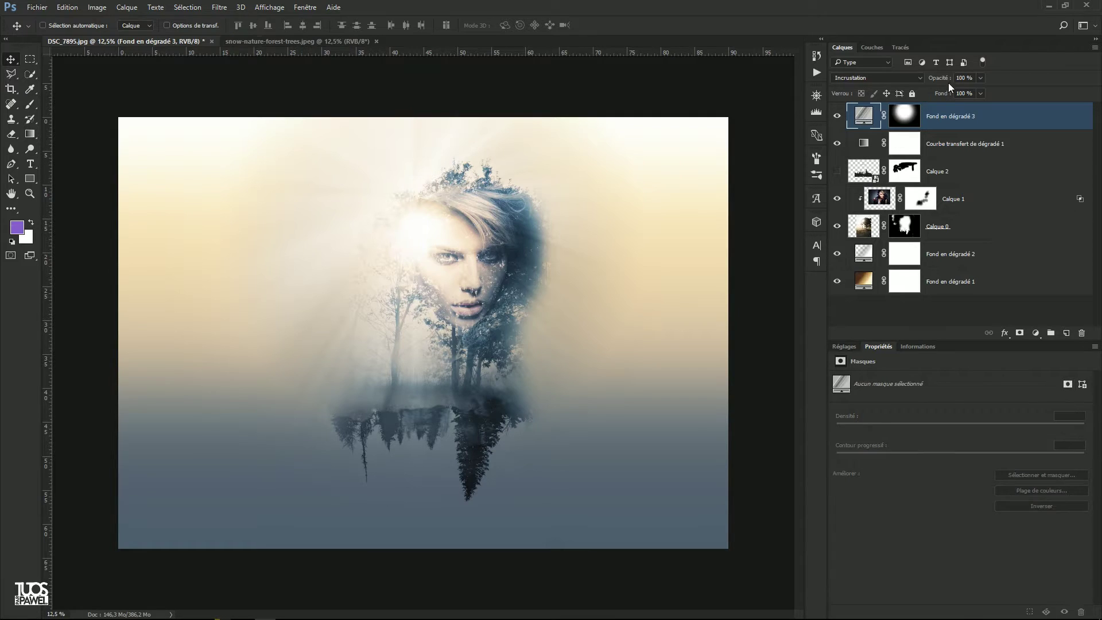
key(Return)
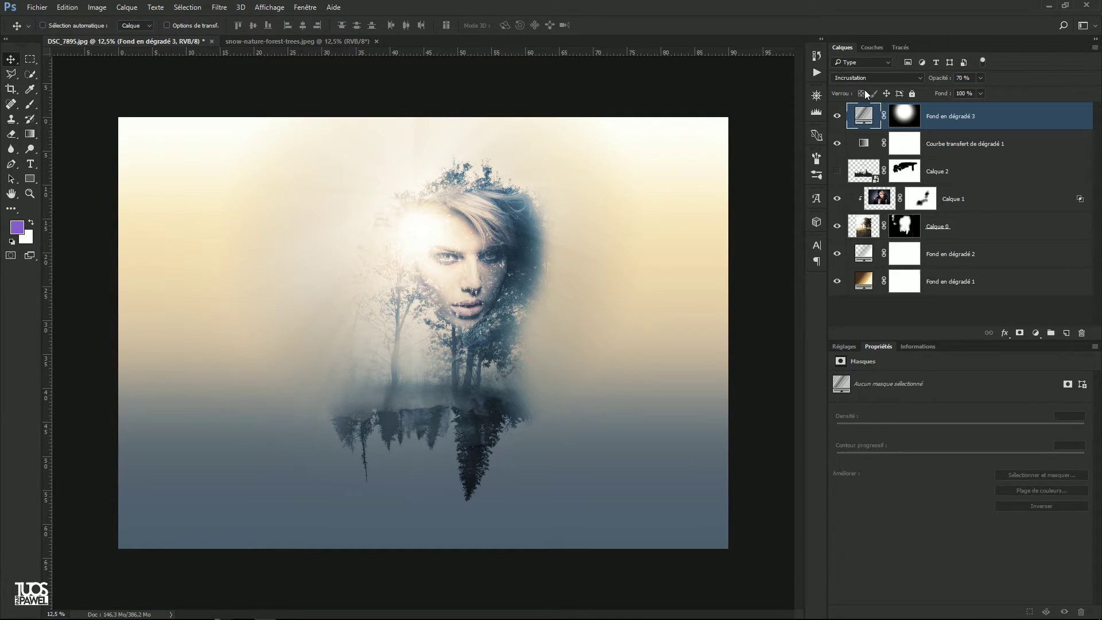
Step: Add a black solid colour fill layer at the top of the layer stack
key(ctrl+plus)
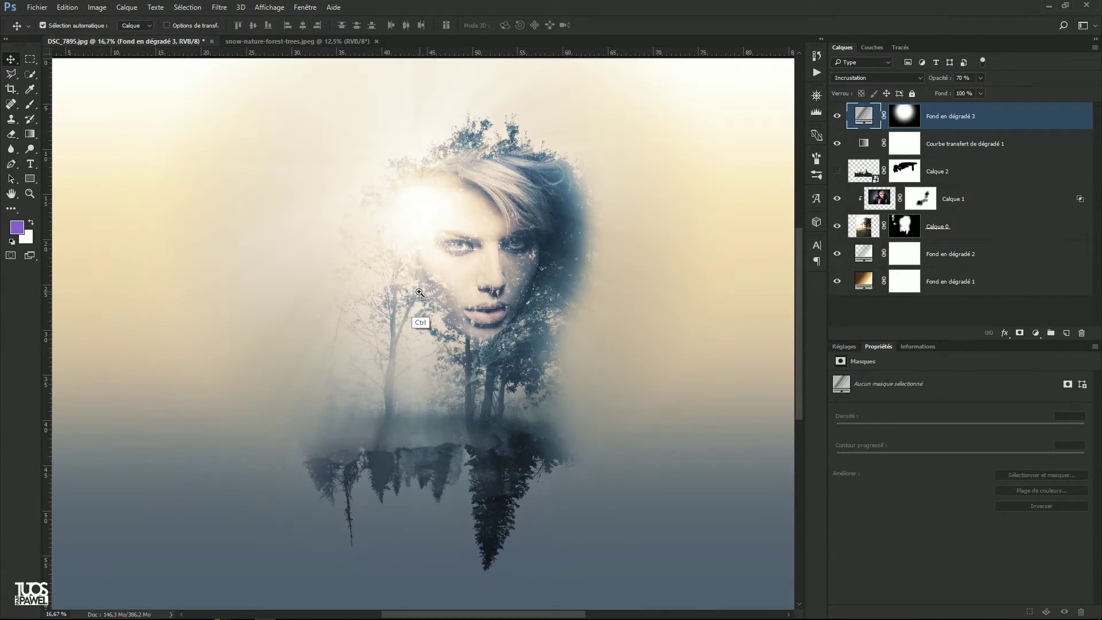
drag(481, 317, 472, 327)
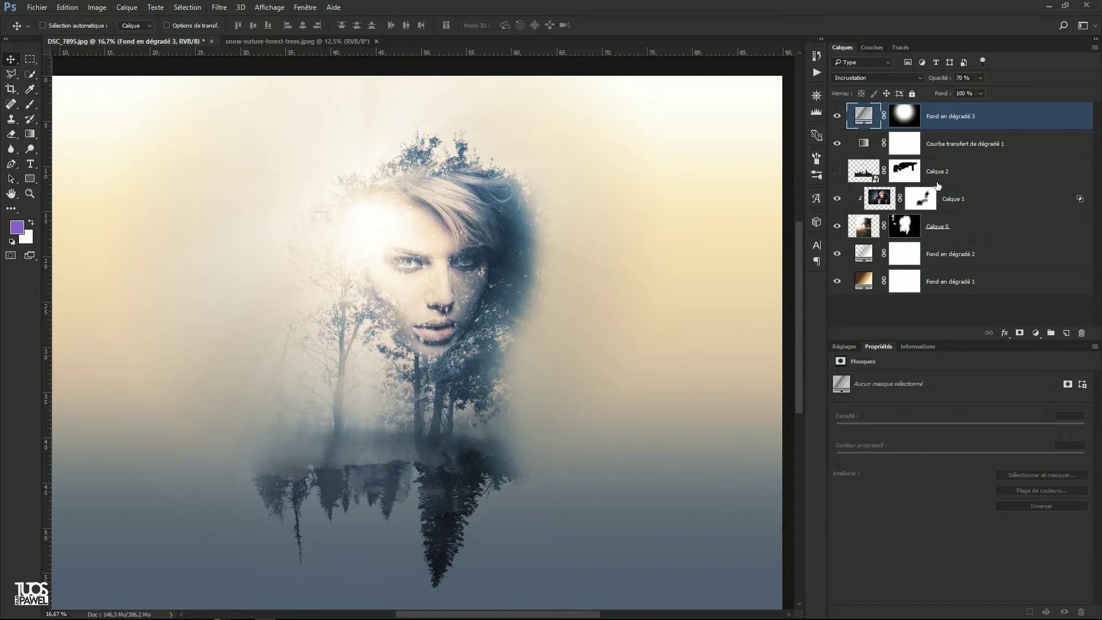
click(1036, 333)
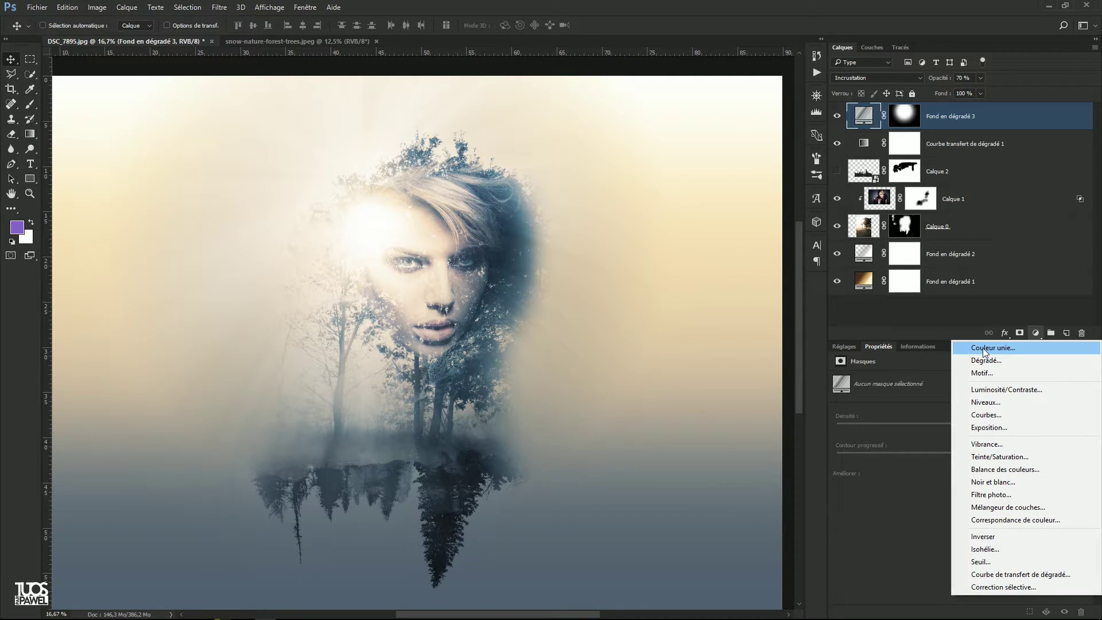
click(981, 347)
drag(826, 303, 832, 425)
click(921, 271)
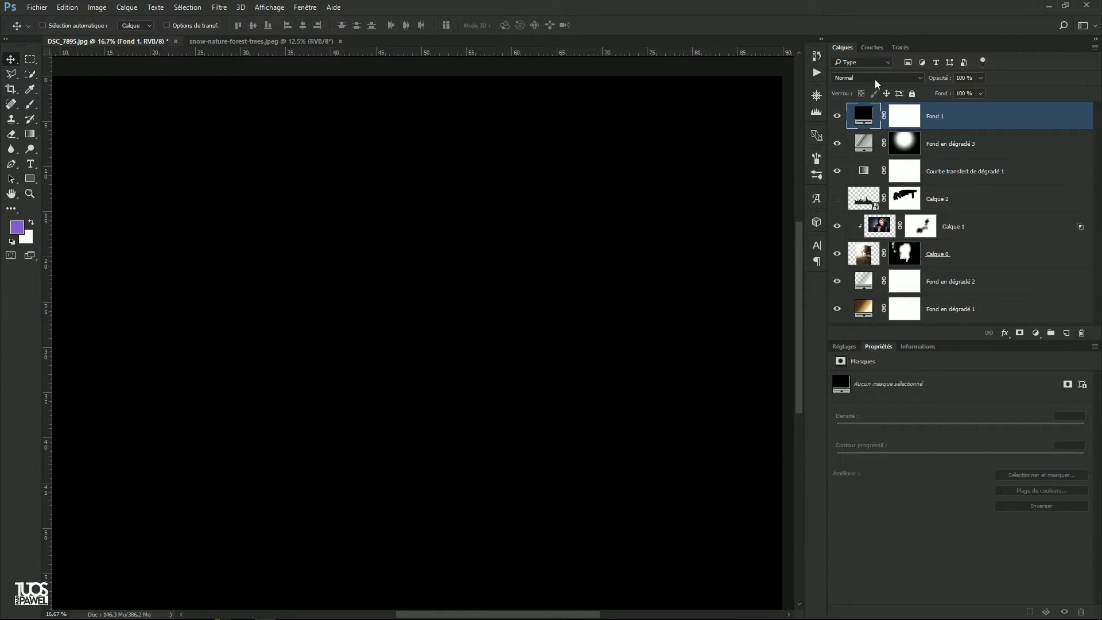
Step: Set the black fill layer to Produit blending at 20% opacity to darken the whole composite
click(877, 83)
click(864, 114)
double_click(963, 78)
text(20)
key(Return)
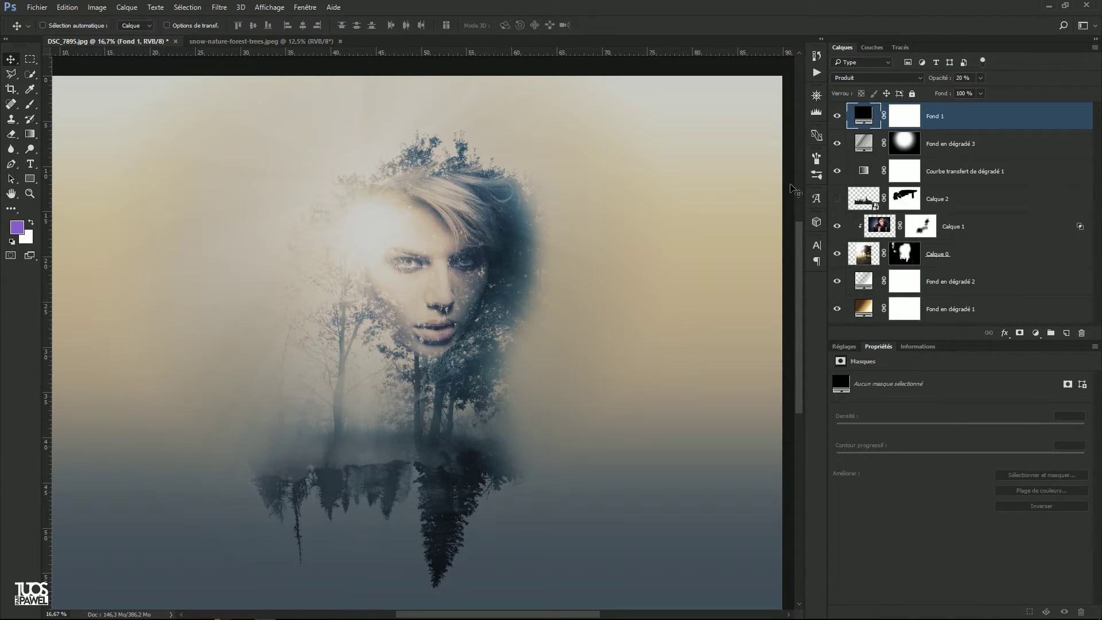
Step: Select a thin full-width horizontal band across the woman's eyes with the rectangular marquee
key(ctrl)
ctrl+alt+click(342, 235)
ctrl+alt+click(342, 235)
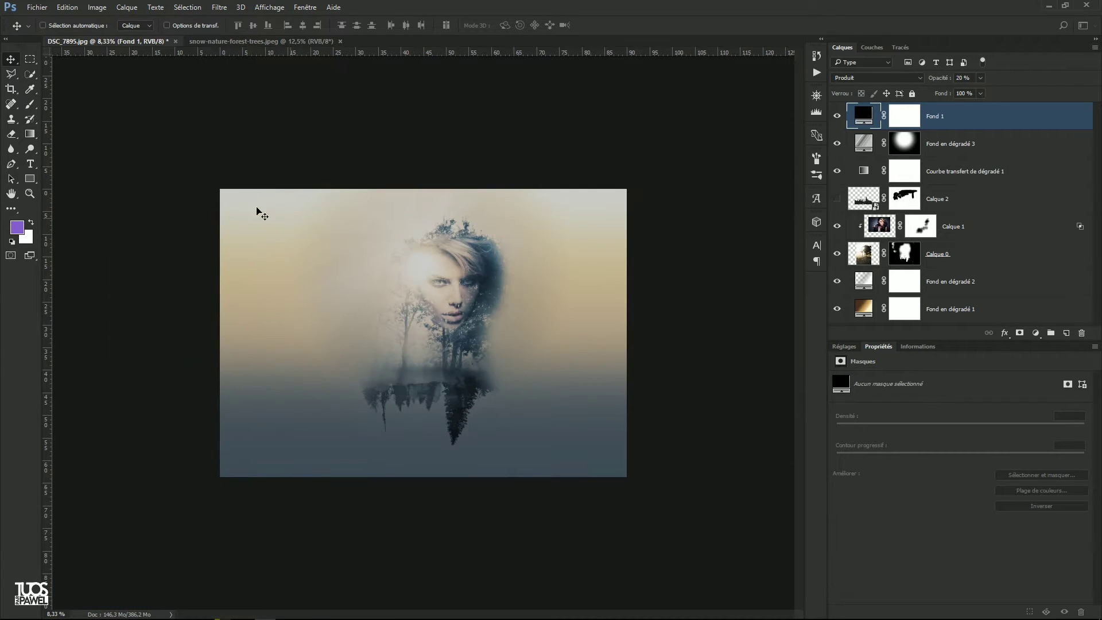
click(30, 59)
drag(210, 259, 299, 270)
drag(573, 290, 643, 298)
drag(527, 276, 526, 279)
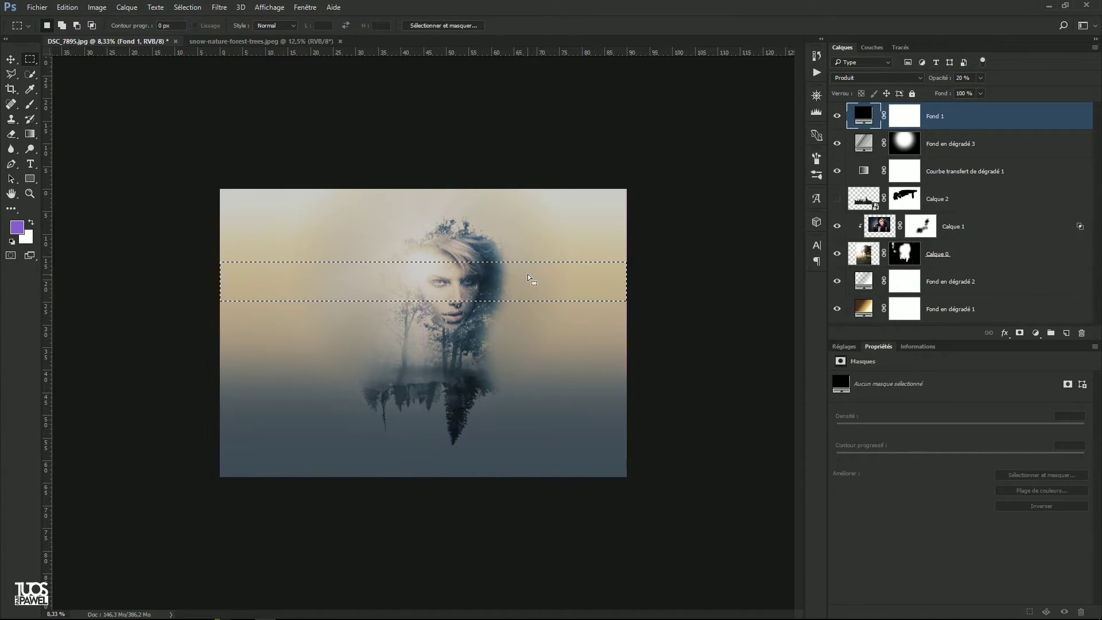
drag(185, 234, 676, 268)
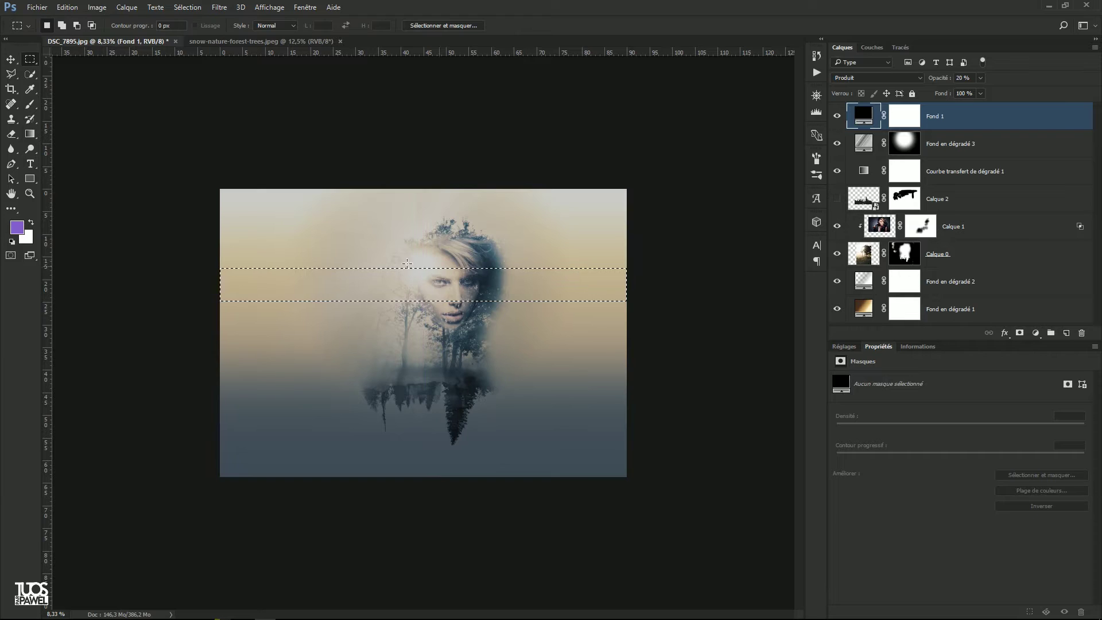
drag(395, 283, 395, 280)
Step: Fill the selected band with black on Fond 1's mask, deselect, and invert the mask to limit the fill to the band
click(912, 116)
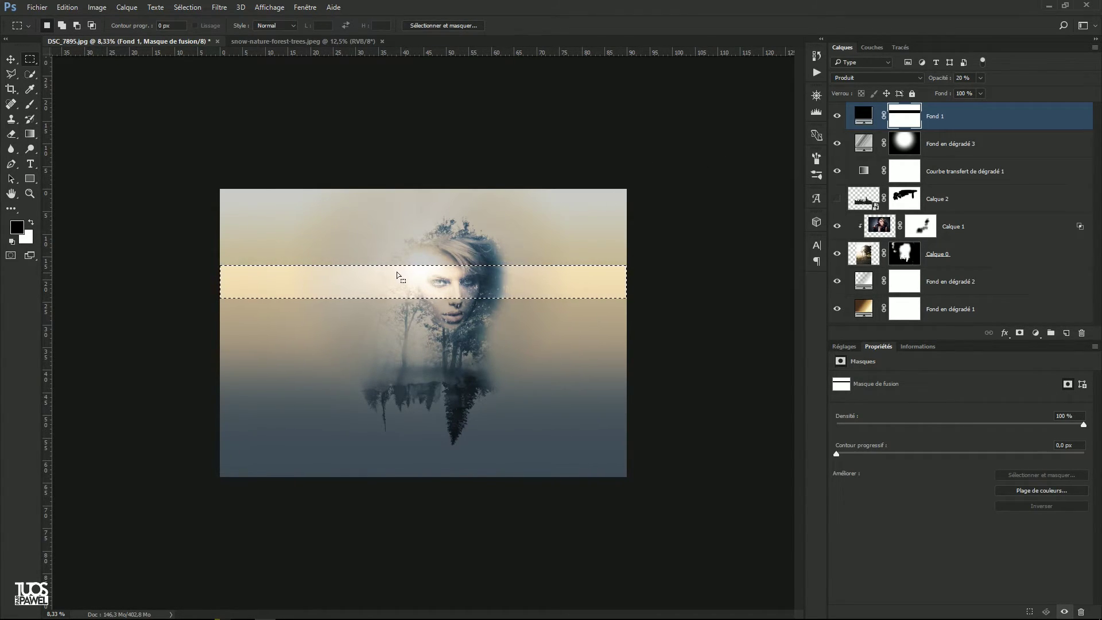
key(ctrl+d)
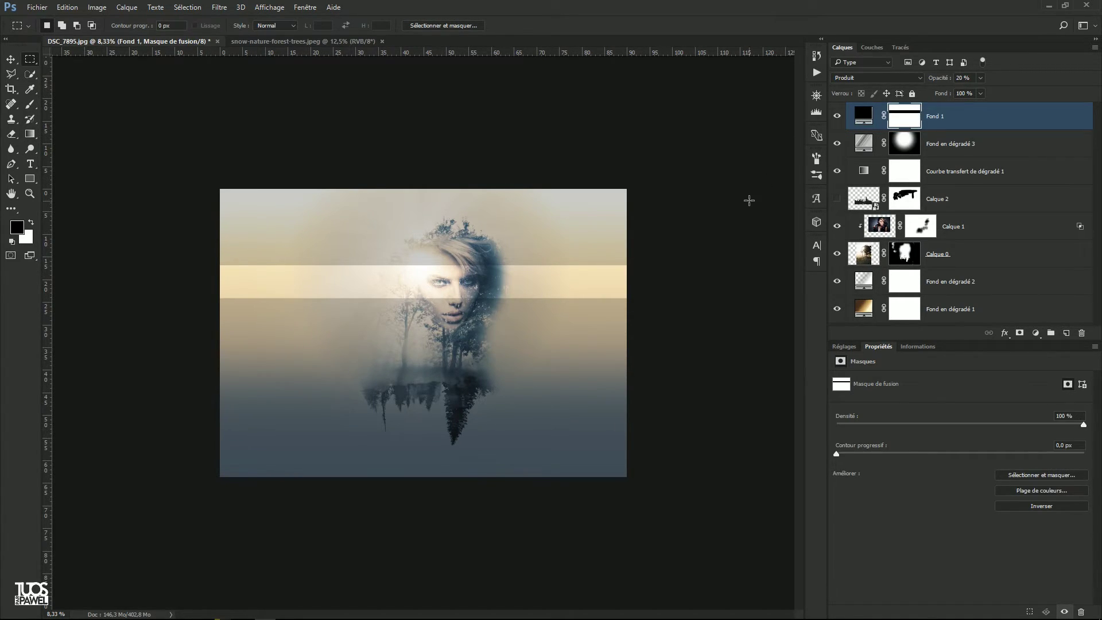
key(ctrl+i)
key(ctrl+plus)
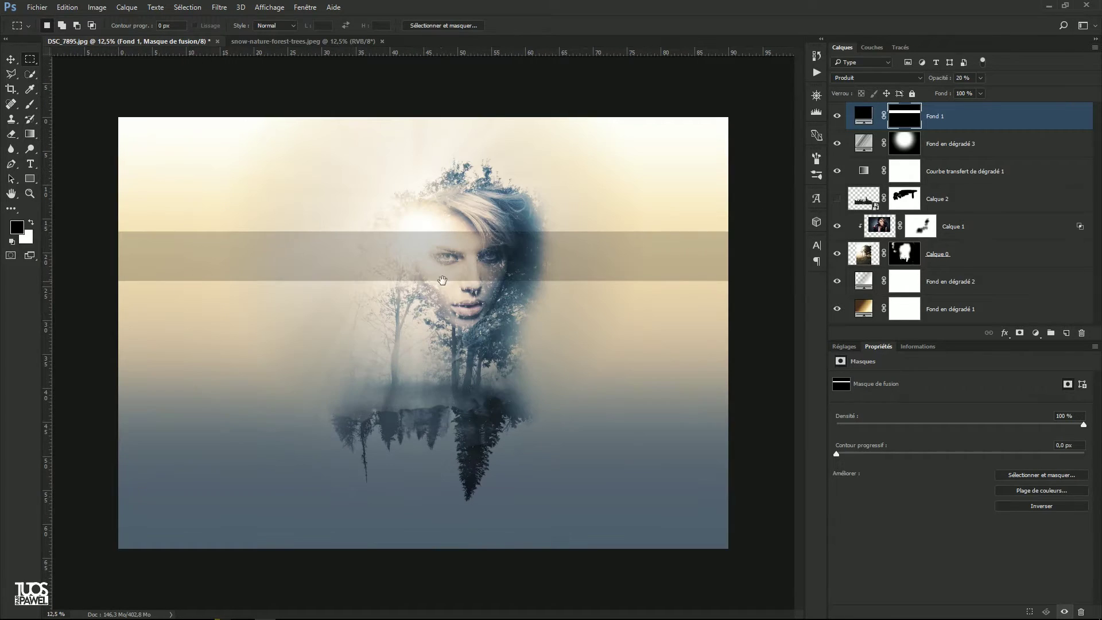
Step: Set the blend mode of the black Fond 1 fill layer to Incrustation
double_click(862, 117)
key(Return)
click(853, 76)
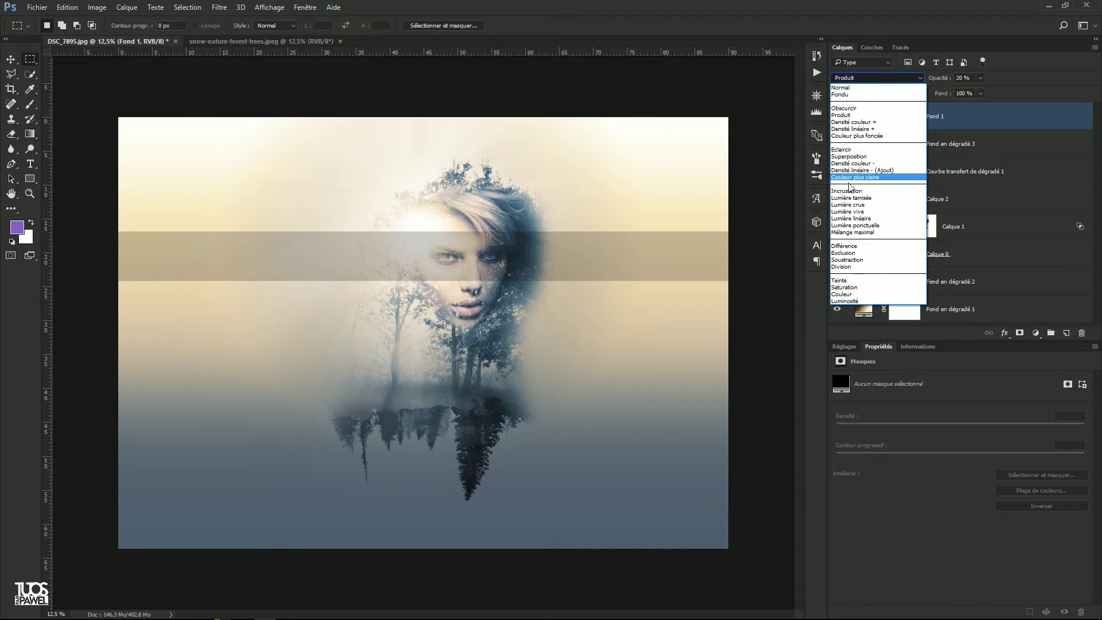
click(849, 157)
click(855, 77)
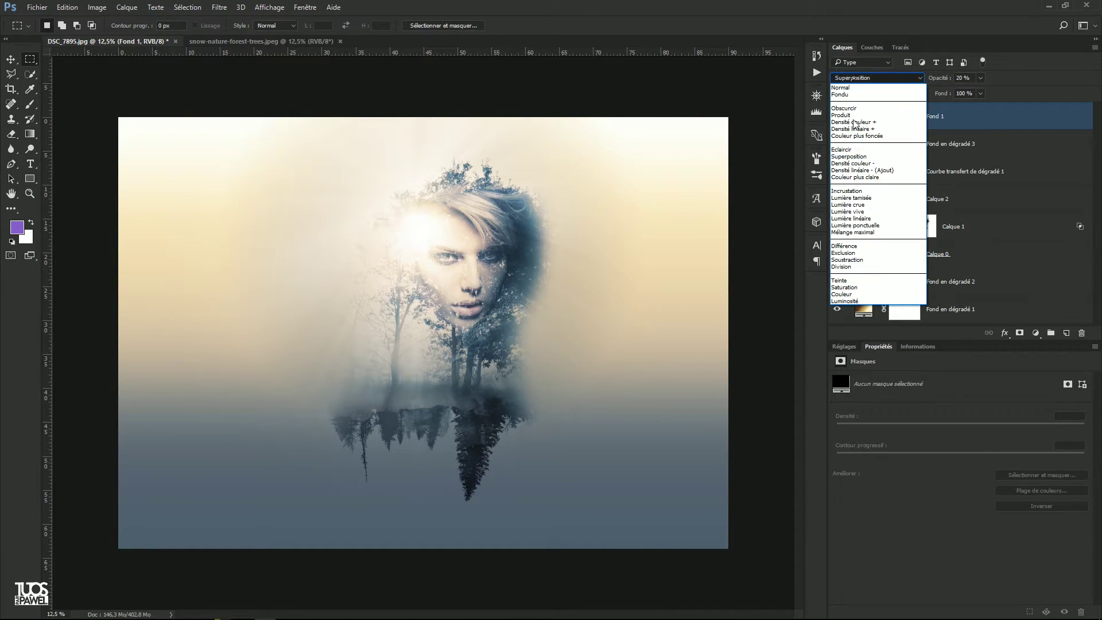
click(841, 190)
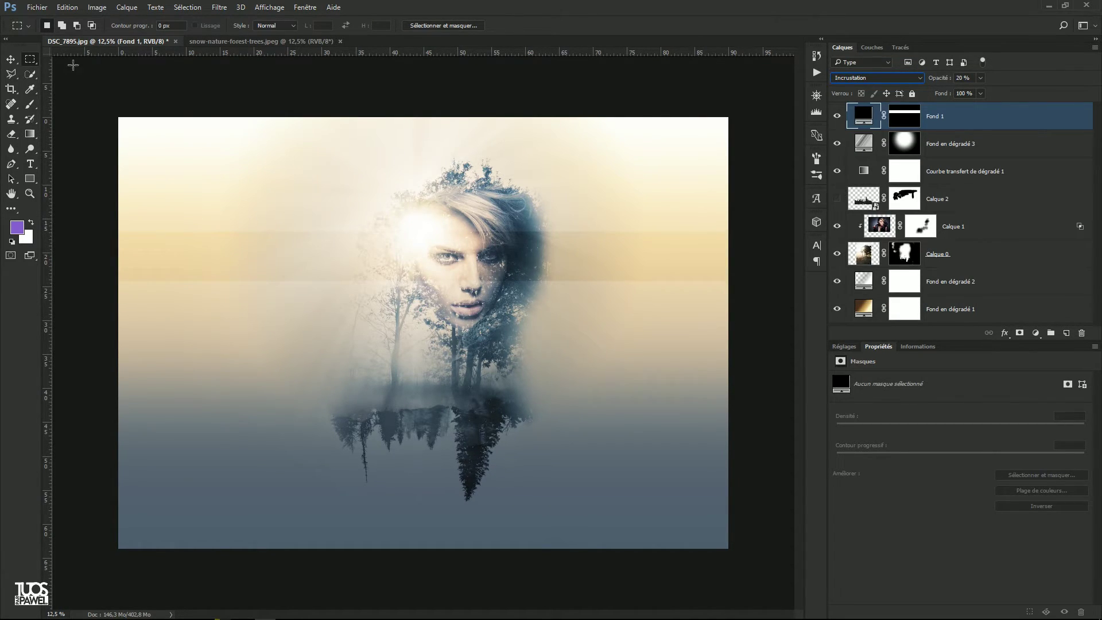
click(14, 60)
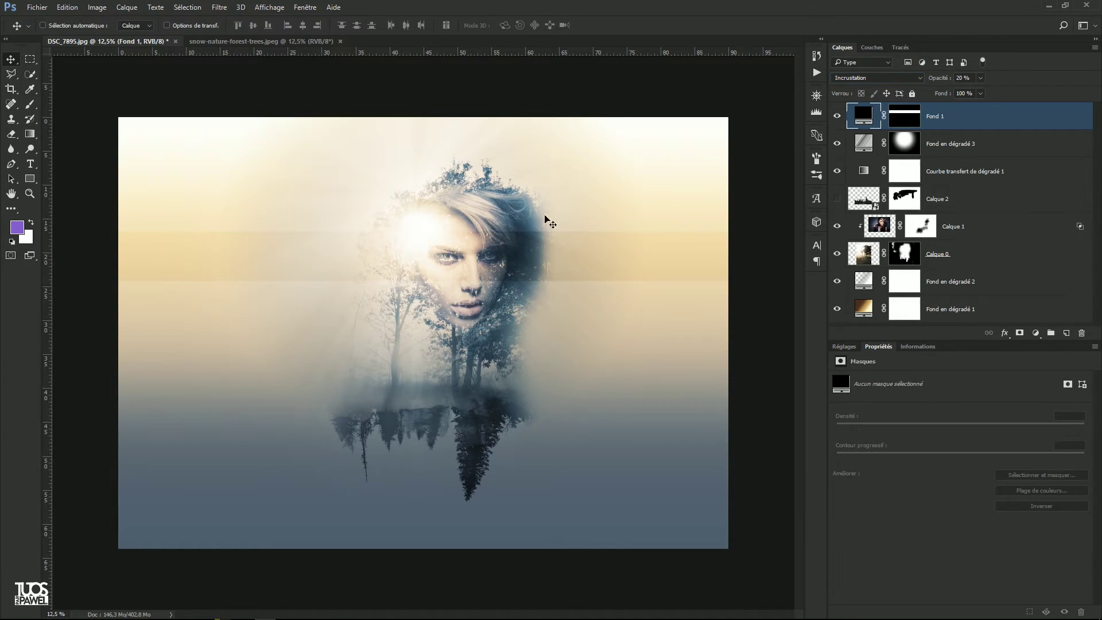
Step: Add the text "Double exposition" in Rutan Light on the band beside the woman's face
click(31, 164)
click(191, 255)
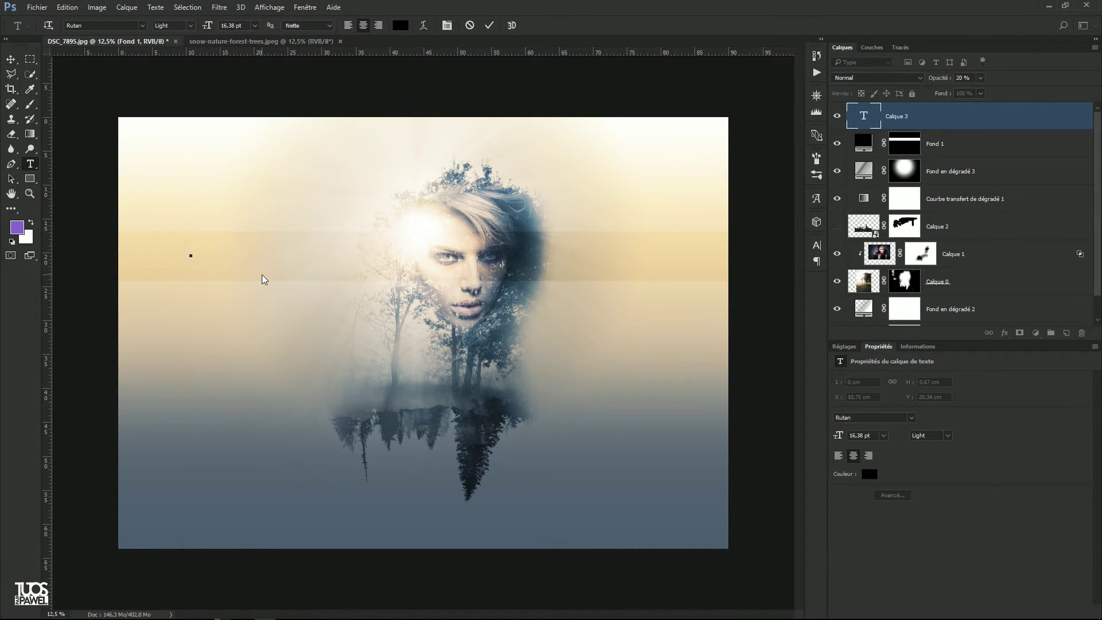
text(une )
text(E E)
key(BackSpace)
key(BackSpace)
text(EXPOSITION)
click(11, 59)
Step: Enlarge the Double exposition text to about 60.86 pt and place it along the band across the face
key(ctrl+t)
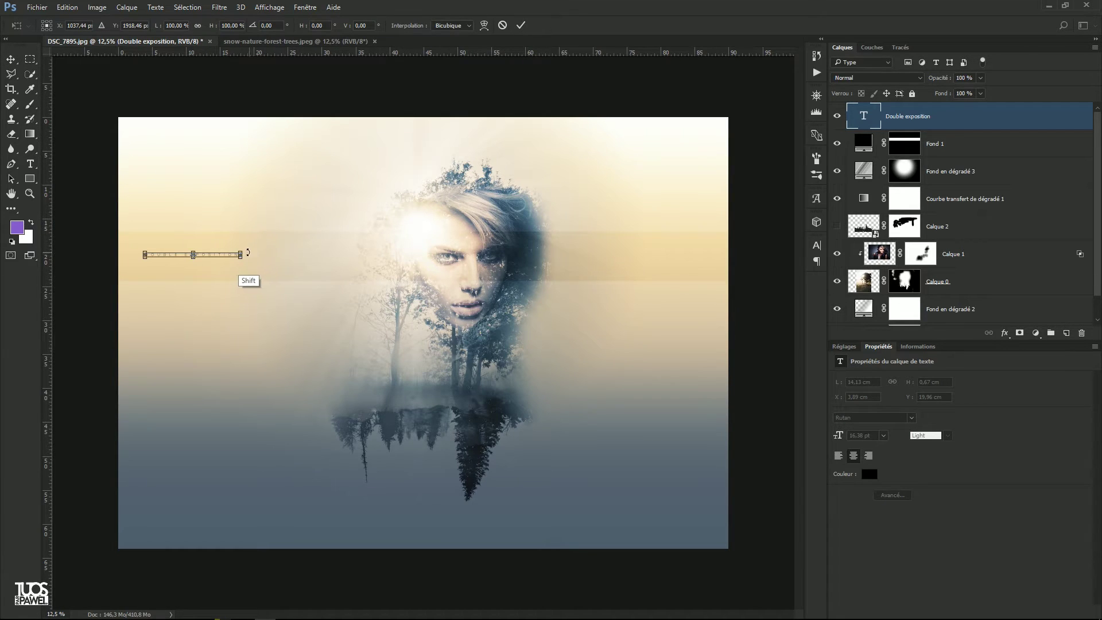
drag(248, 251, 501, 240)
key(Return)
drag(349, 253, 397, 261)
Step: Change the colour of the whole Double exposition text to white (ffffff)
click(31, 165)
drag(312, 254, 636, 309)
key(ctrl+a)
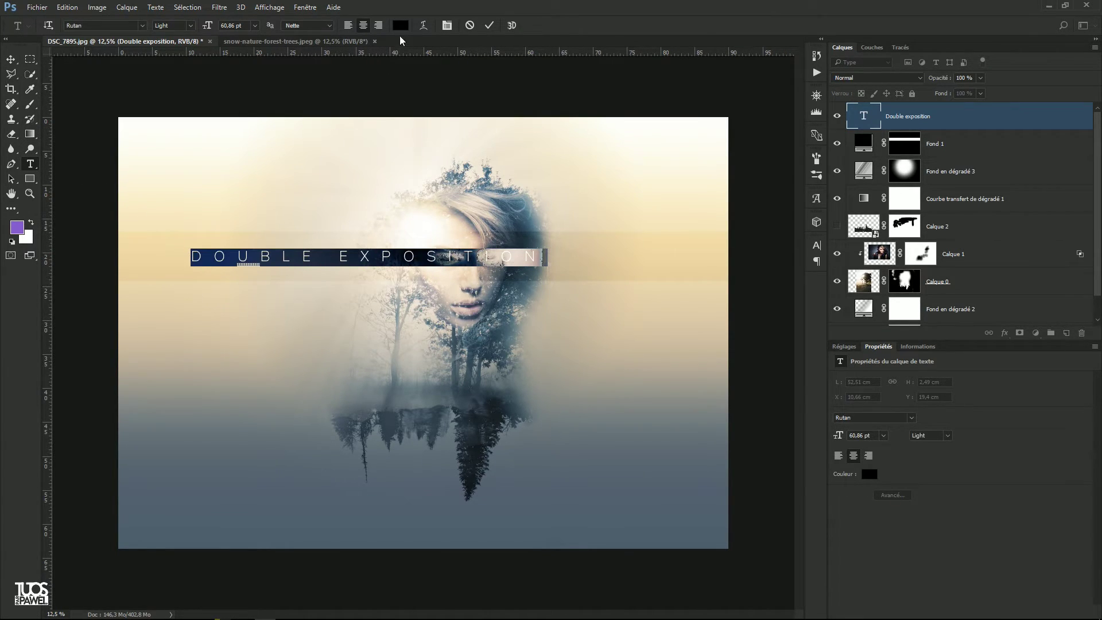
click(400, 25)
drag(833, 418, 834, 277)
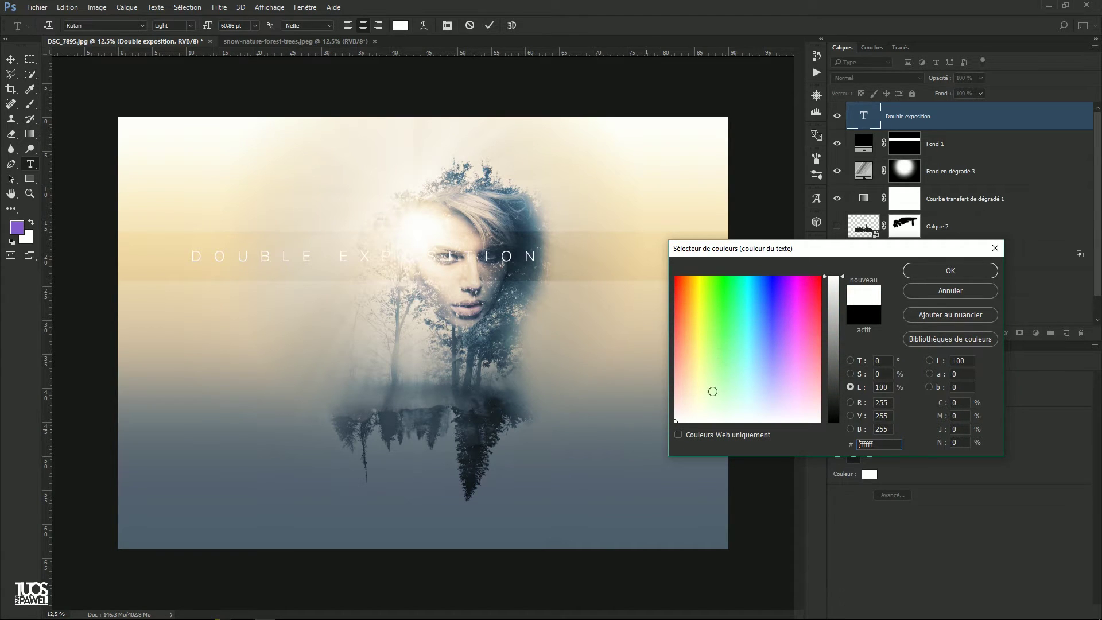
click(954, 271)
Step: Remove the word EXPOSITION from the text and place the remaining DOUBLE on the band to the left of the face
click(11, 59)
drag(308, 265, 634, 278)
click(32, 165)
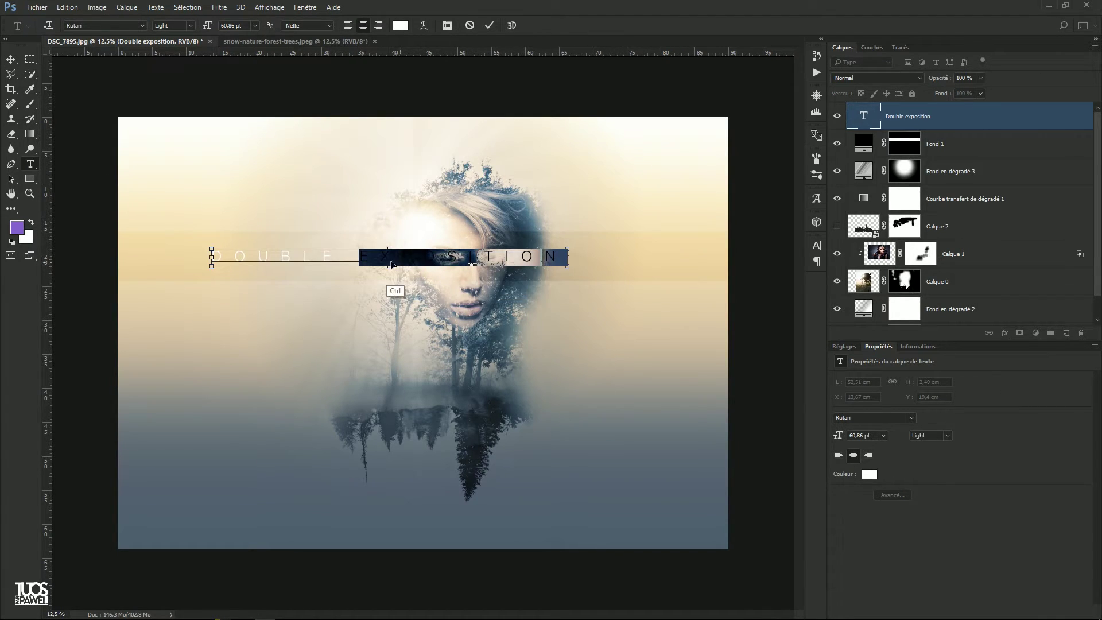
key(BackSpace)
click(12, 59)
drag(410, 257, 290, 259)
Step: Duplicate the Double text layer, change the copy's wording to EXPOSITION and place it on the band to the right of the face
drag(864, 118, 1061, 328)
drag(304, 256, 673, 255)
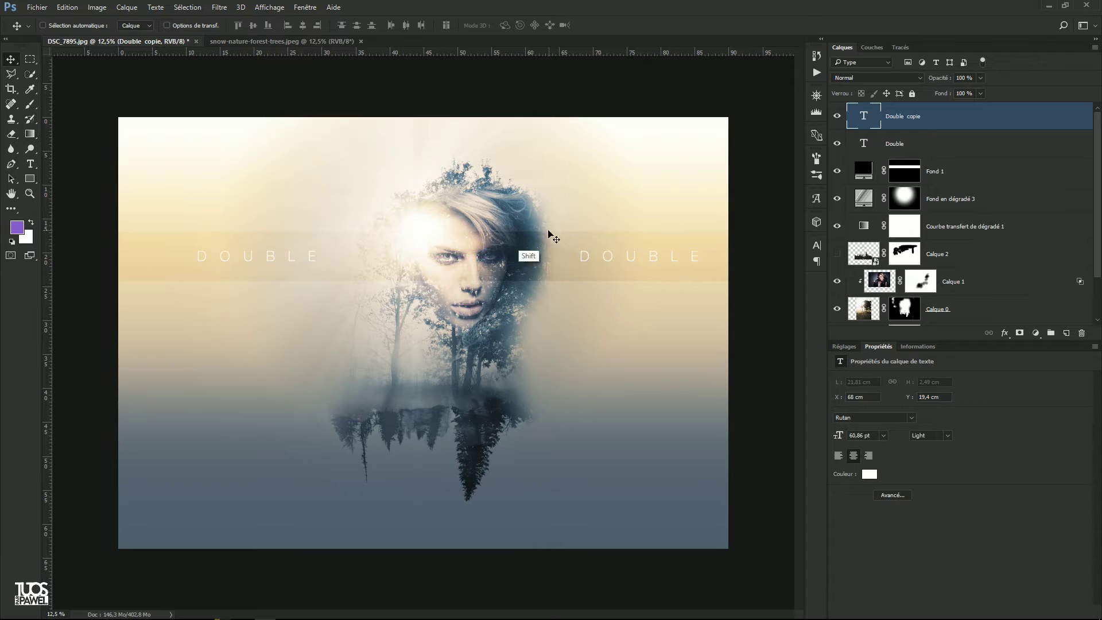
click(30, 164)
click(635, 258)
double_click(639, 258)
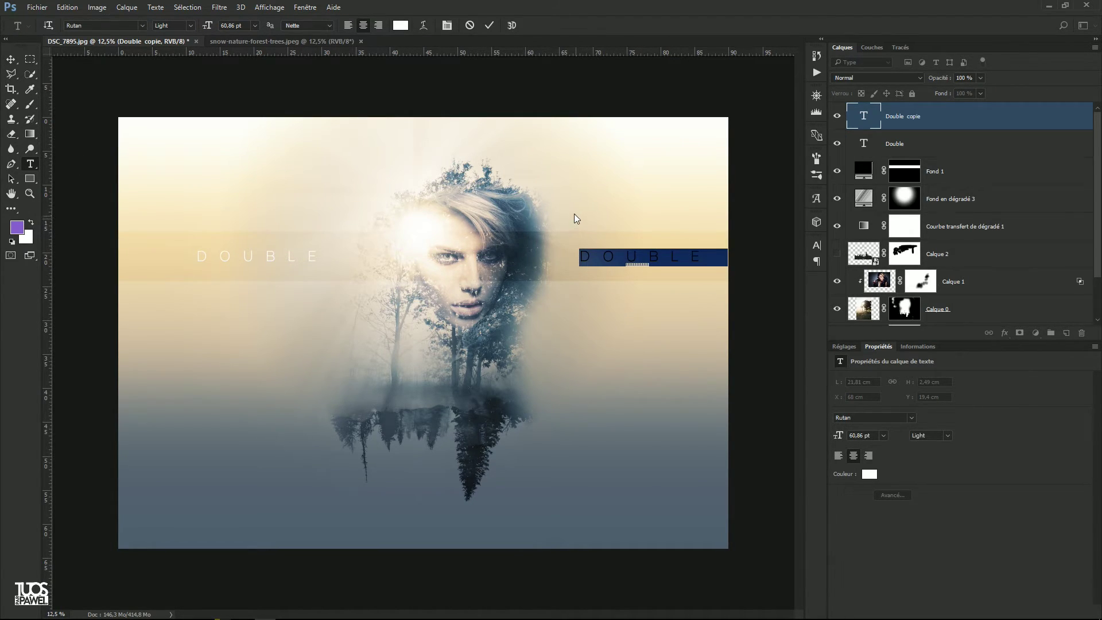
text(EXPOSITIO)
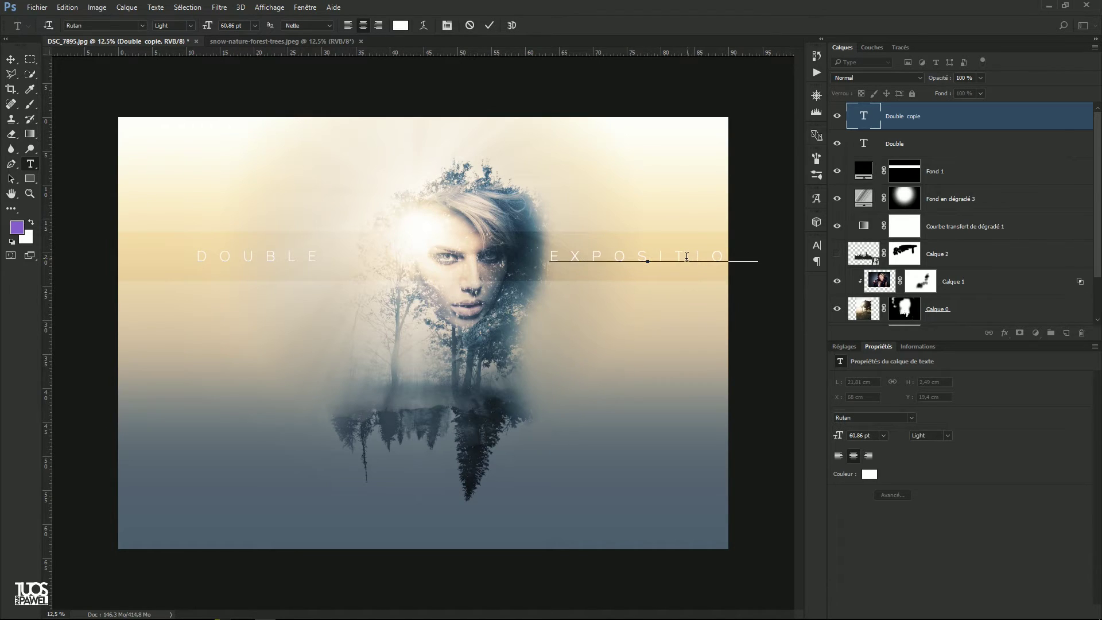
text(N)
click(11, 59)
mouse_move(635, 274)
mouse_down()
mouse_move(630, 290)
mouse_move(620, 265)
mouse_up()
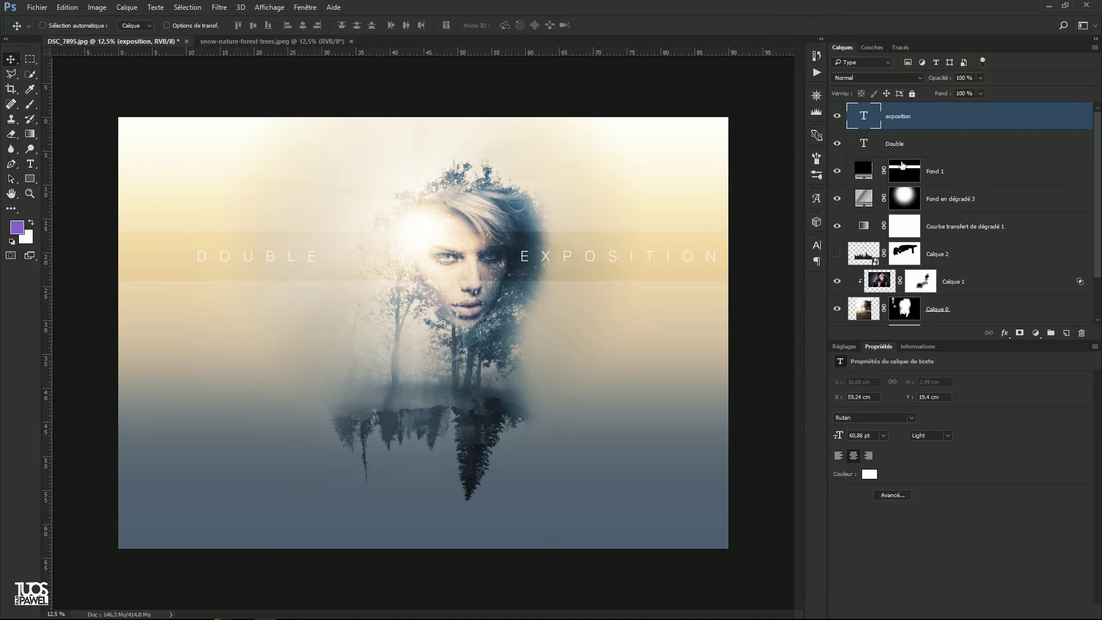
Step: Try to shift Calque 0, Calque 1 and Calque 2 together to the left, and undo the move
click(912, 145)
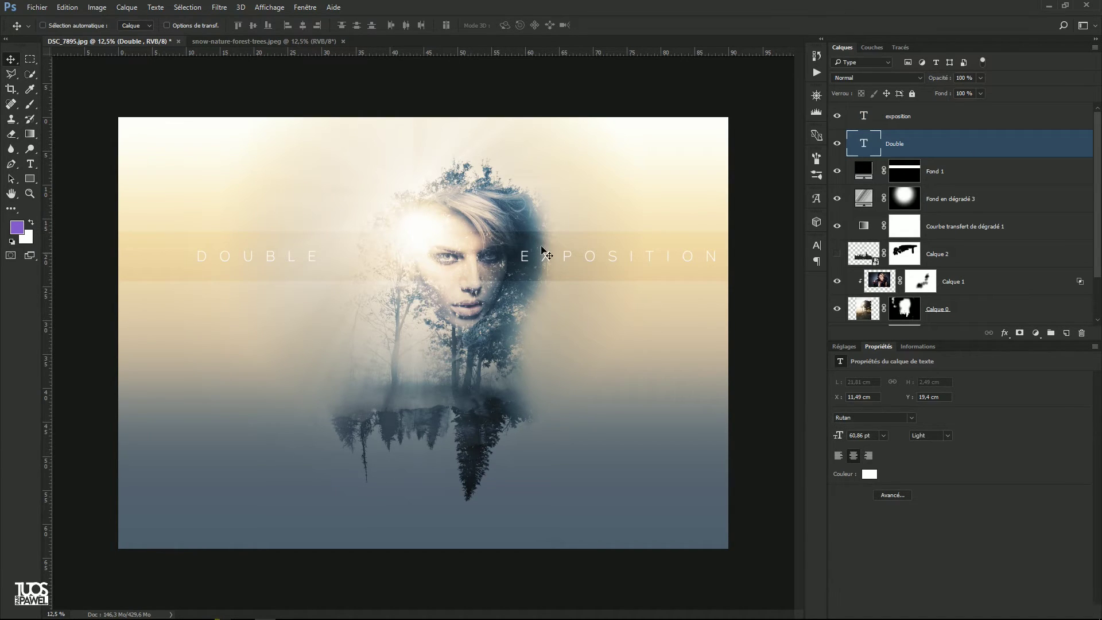
scroll(1096, 148, down, 3)
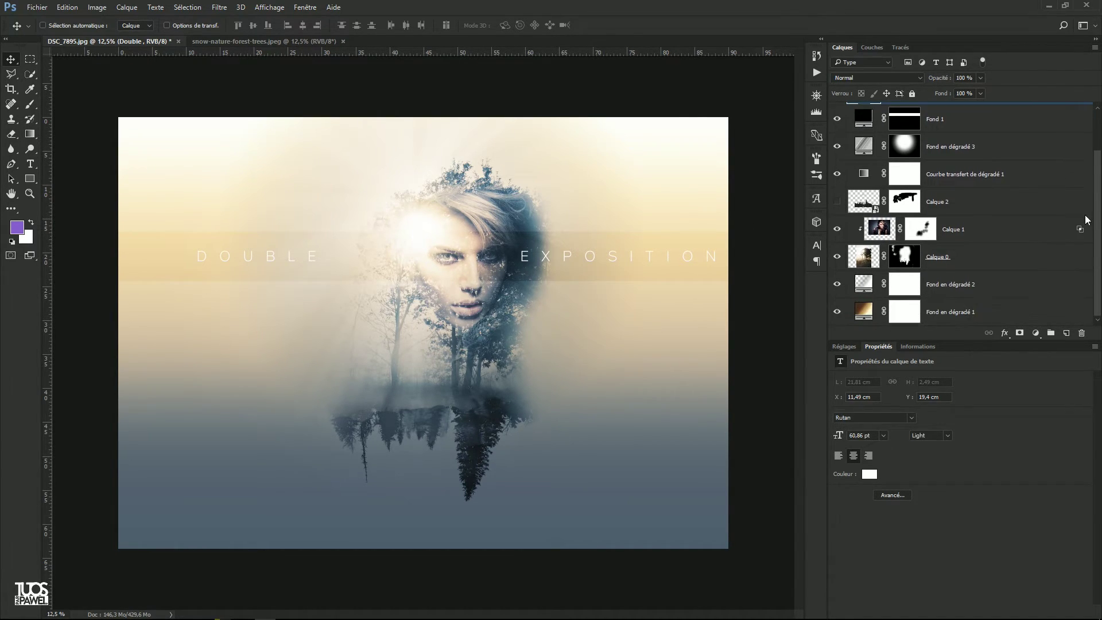
click(948, 258)
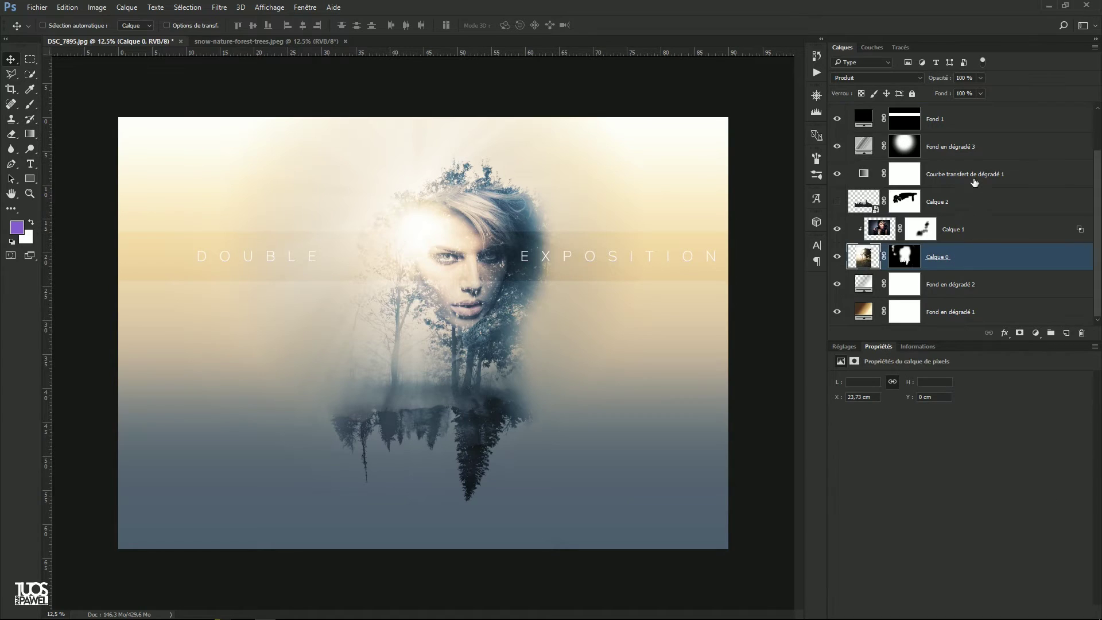
shift+click(958, 210)
drag(526, 311, 510, 310)
key(ctrl+z)
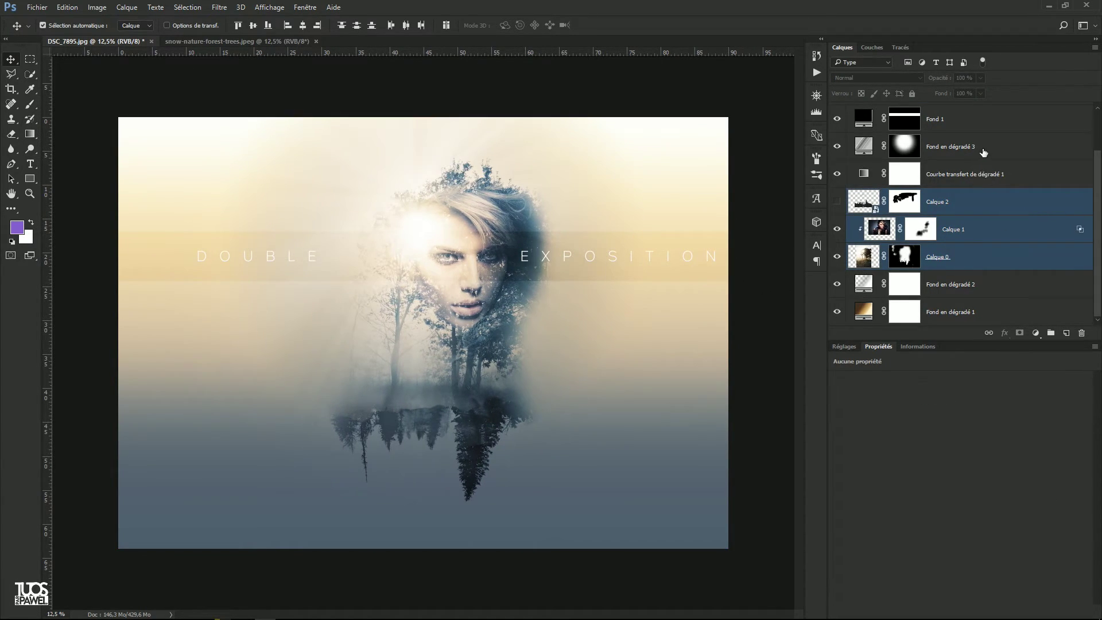
Step: Select Calque 0, Calque 1 and Fond en dégradé 3 and move them together slightly left toward the canvas centre
click(997, 151)
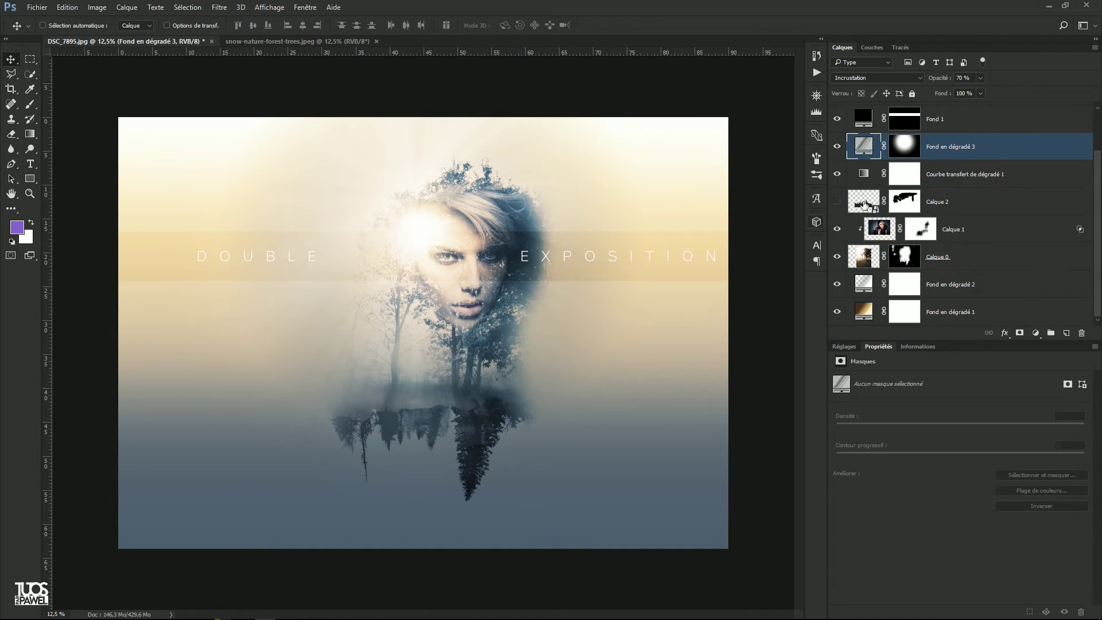
shift+click(1002, 233)
click(999, 265)
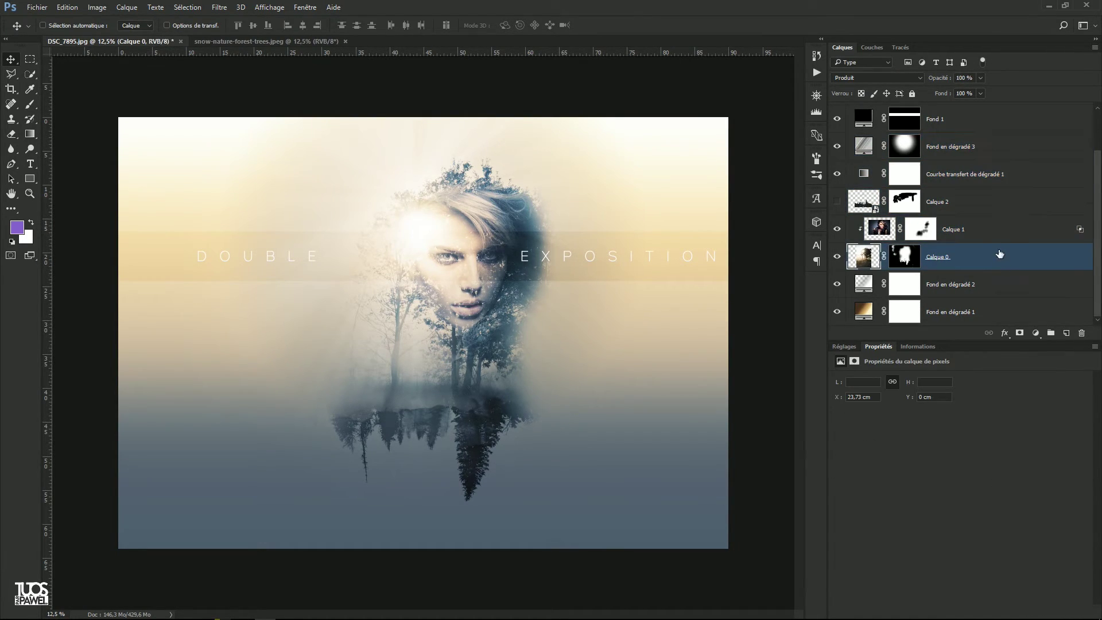
ctrl+click(1003, 232)
ctrl+click(985, 154)
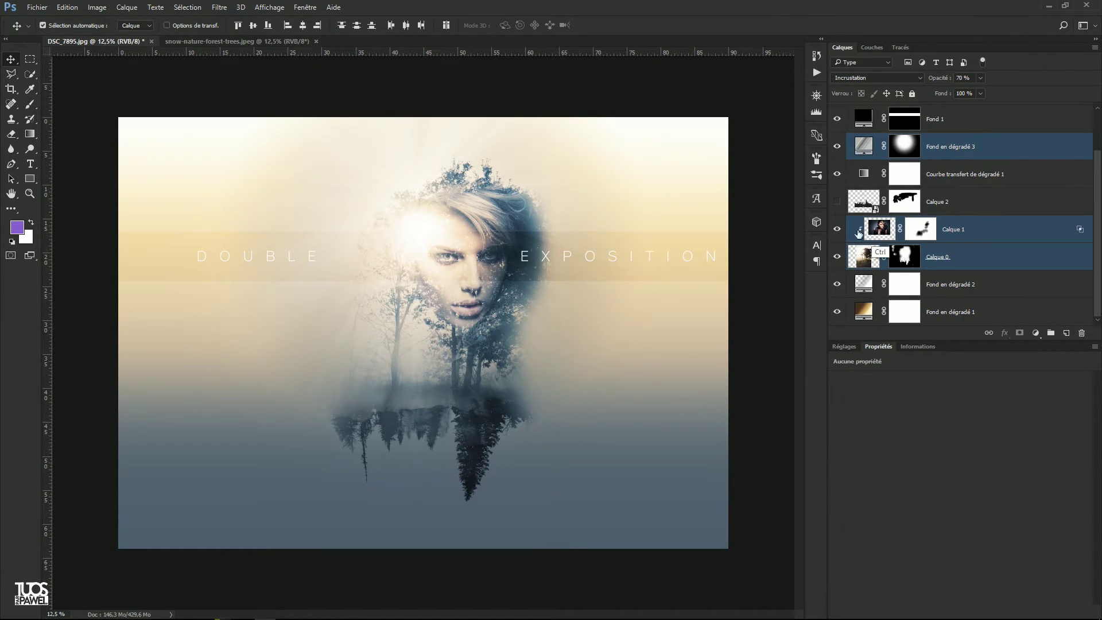
scroll(1089, 177, up, 2)
scroll(1089, 177, down, 2)
drag(585, 277, 563, 274)
click(865, 144)
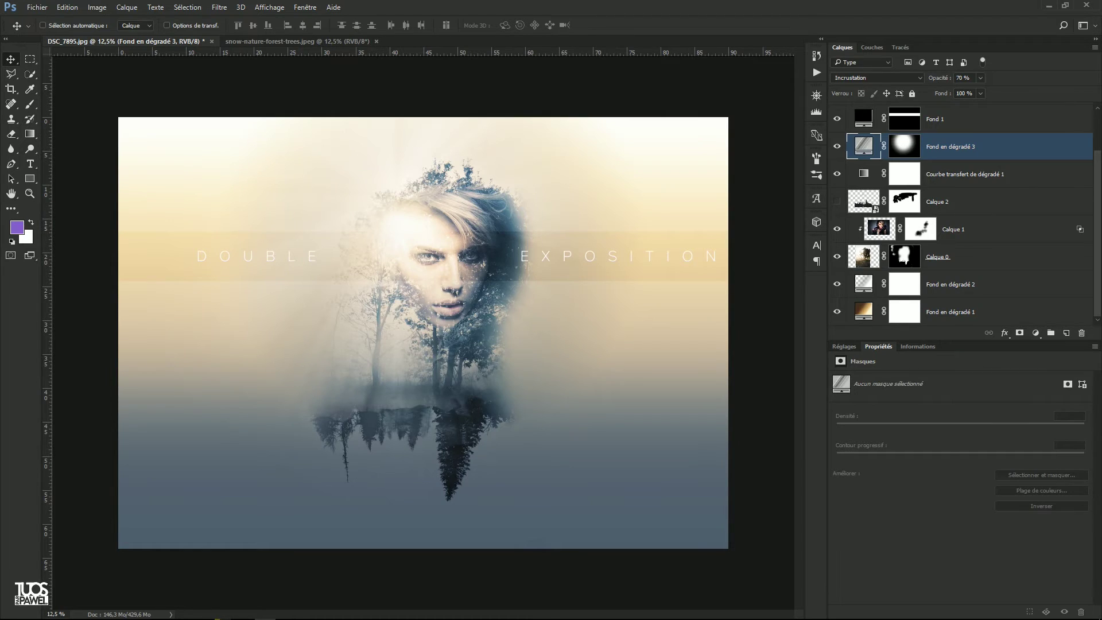
Step: Scale the Double and exposition text layers down together to about 45.16 pt around their shared centre
click(1098, 122)
click(910, 118)
drag(595, 258, 600, 261)
shift+click(894, 143)
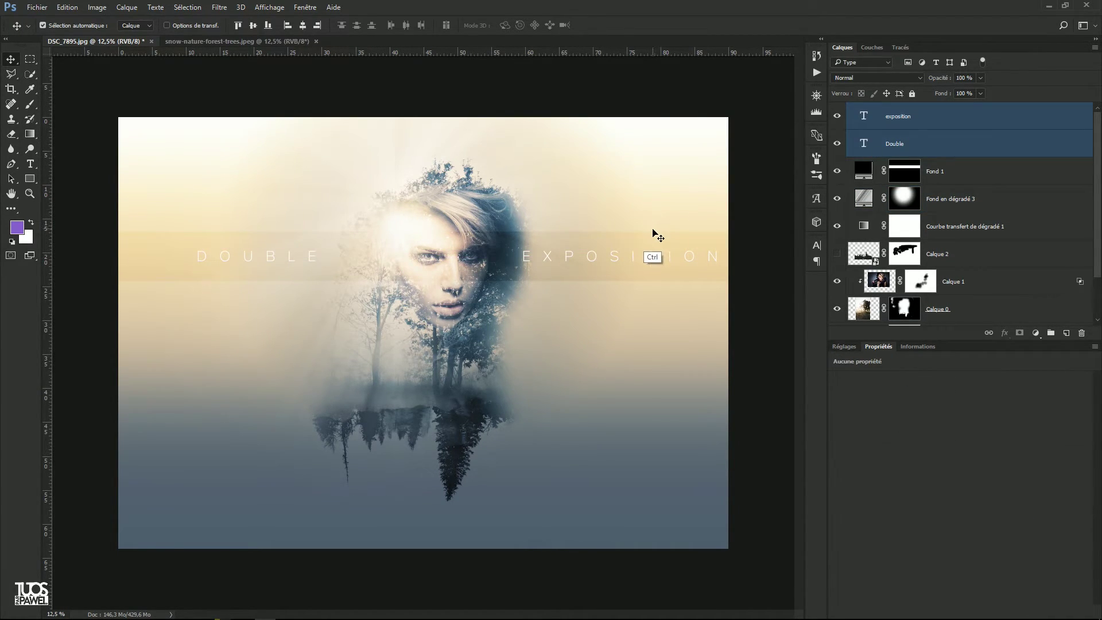
key(ctrl+t)
drag(716, 256, 649, 256)
key(Return)
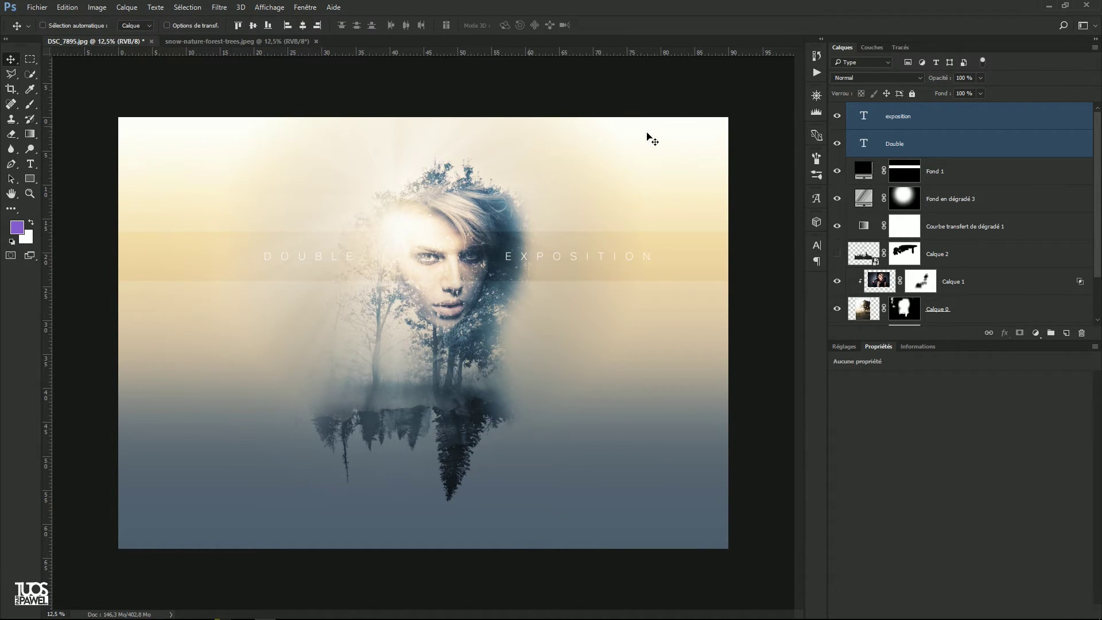
Step: Move EXPOSITION right and DOUBLE left along the band to space both words evenly around the face
click(901, 118)
drag(618, 261, 645, 260)
drag(333, 258, 296, 260)
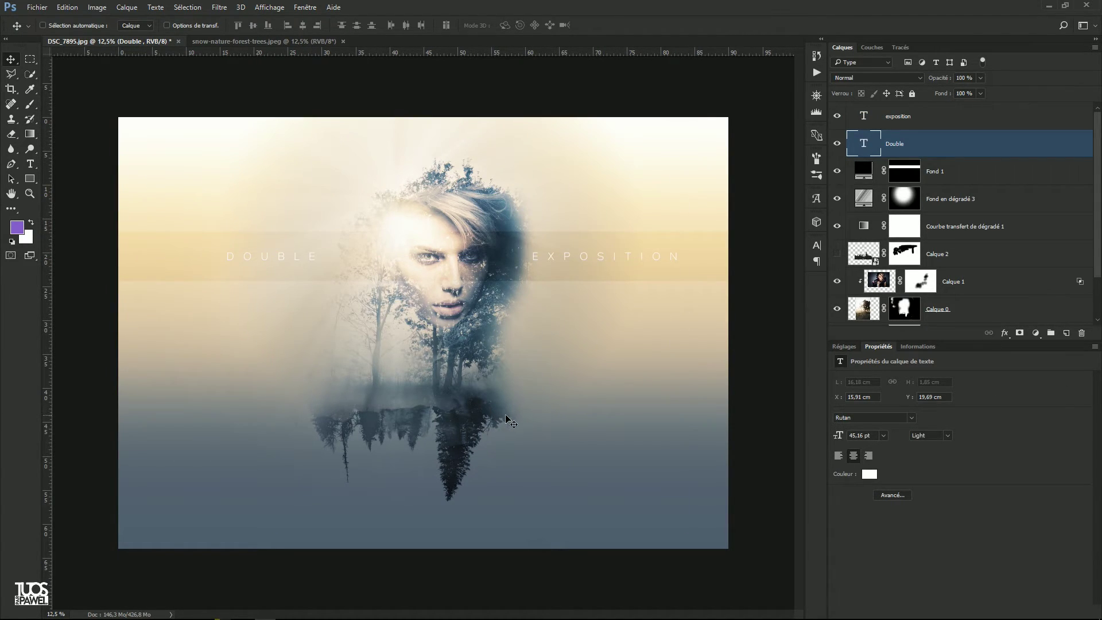
scroll(493, 350, up, 1)
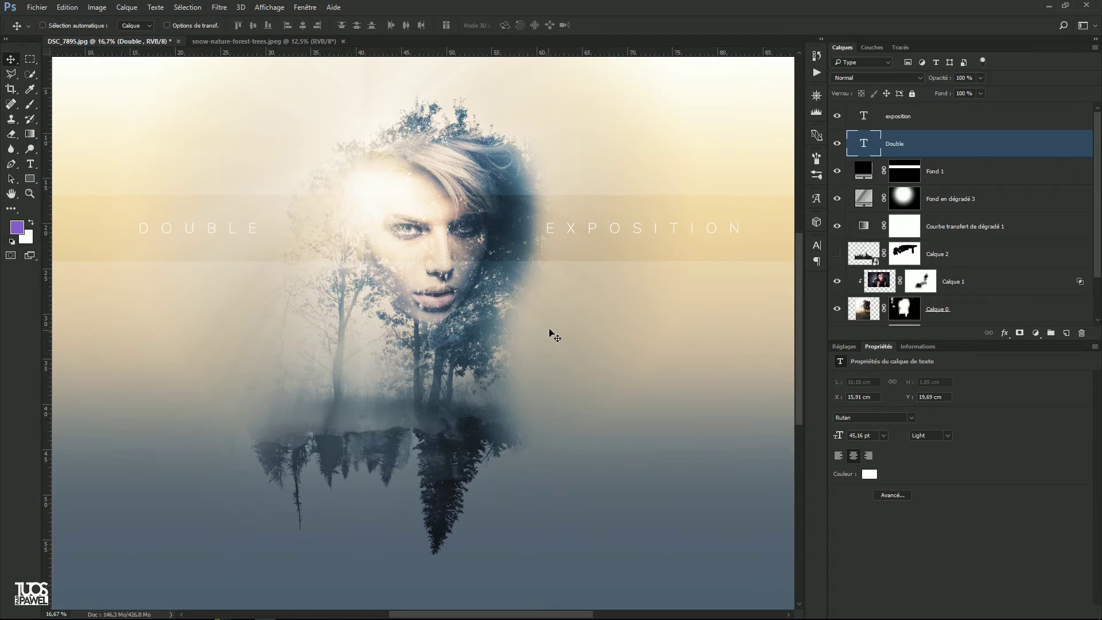
scroll(654, 303, down, 1)
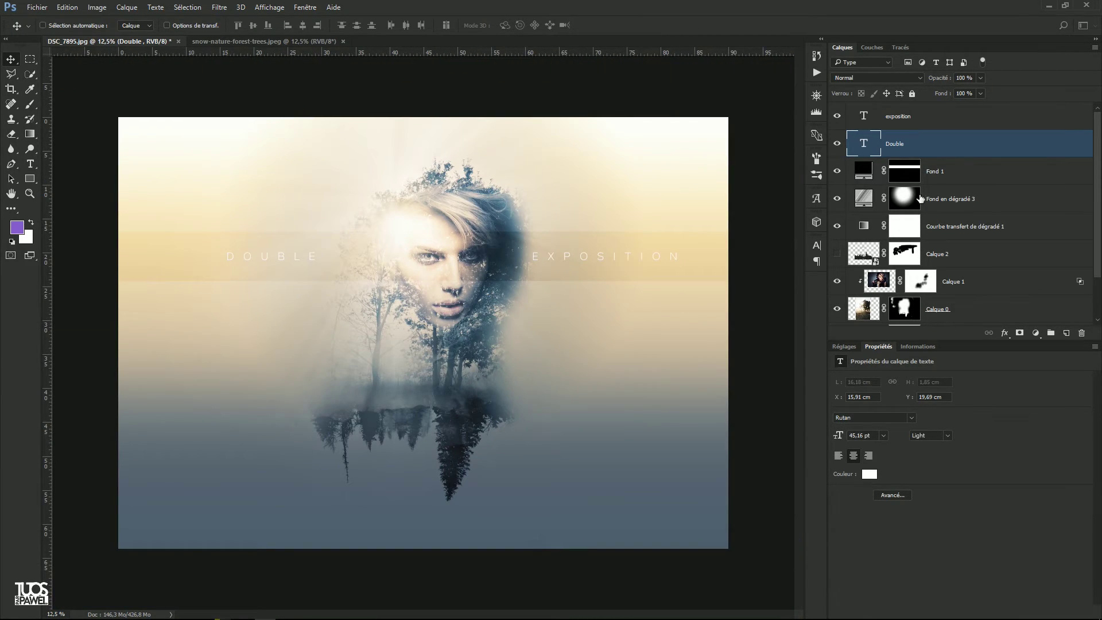
Step: Try the Bleu 1, Cyanotype and Cuivre 1 presets on the Courbe transfert de dégradé 1 gradient map, and return to Sépia-Cyan
click(862, 227)
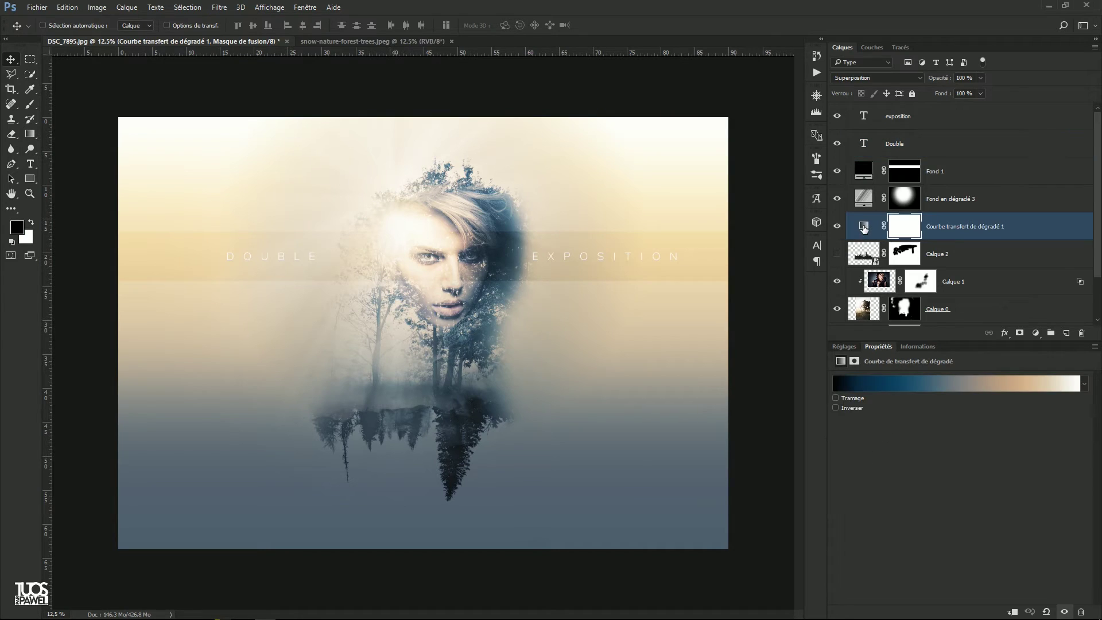
click(884, 388)
drag(691, 119, 838, 129)
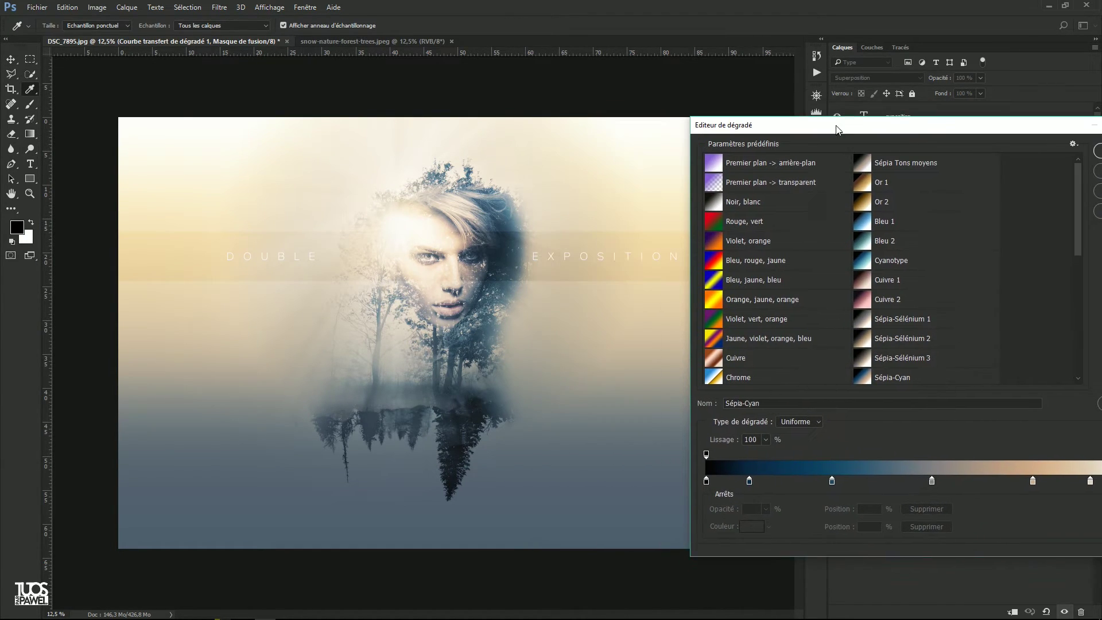
click(863, 226)
click(864, 259)
click(865, 289)
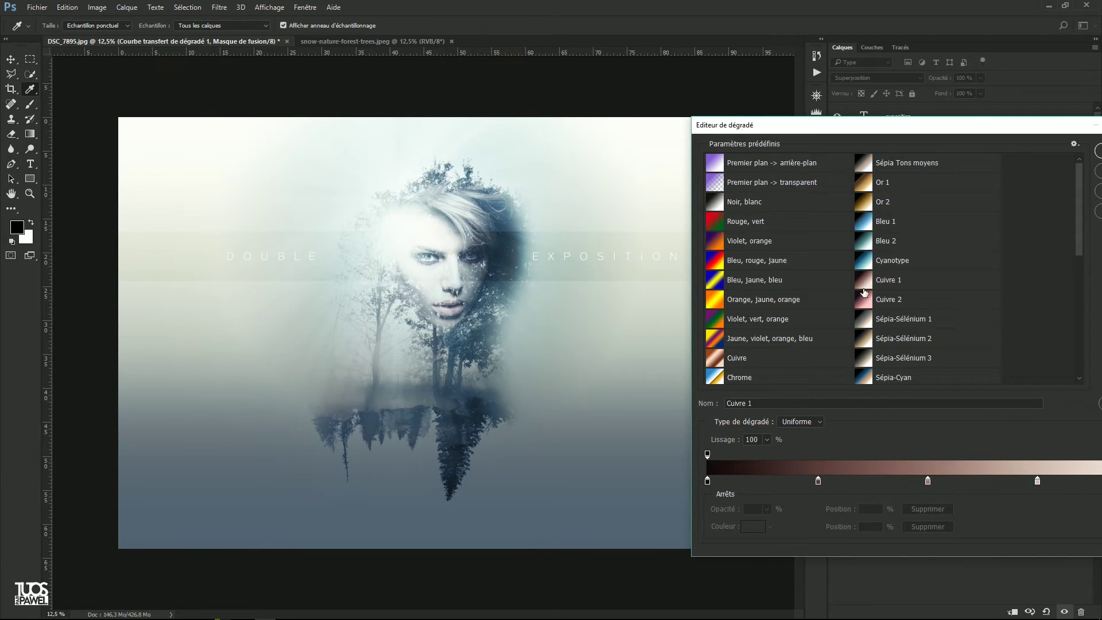
click(867, 375)
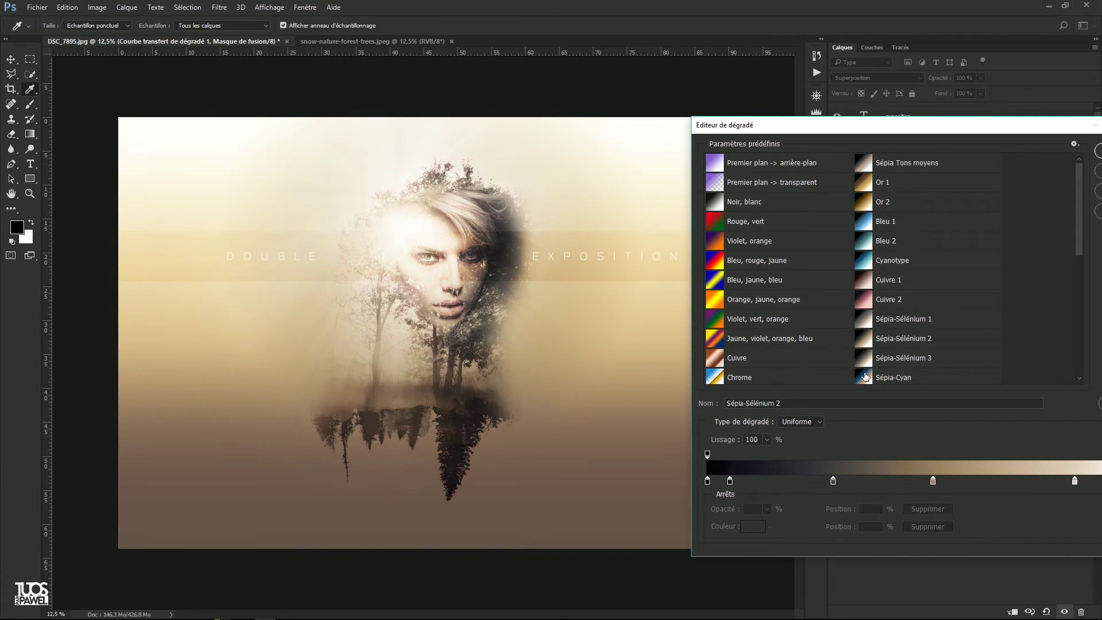
drag(866, 132, 715, 150)
click(971, 168)
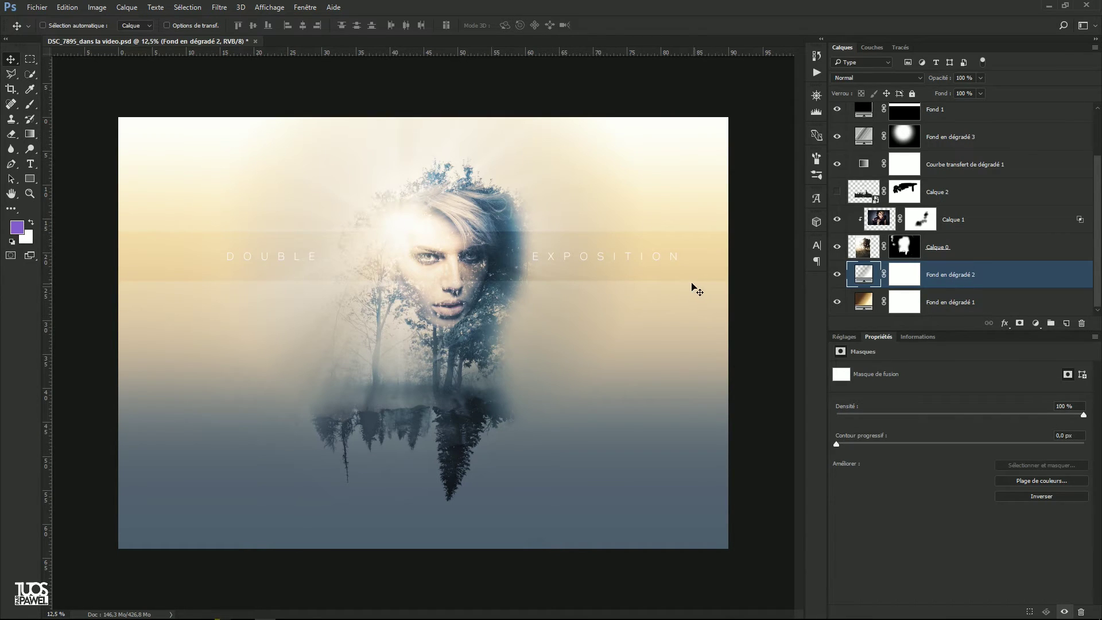
Step: Examine the colour stops in the radial gradient of Fond en dégradé 2, and cancel without changing the fill
click(837, 277)
double_click(861, 277)
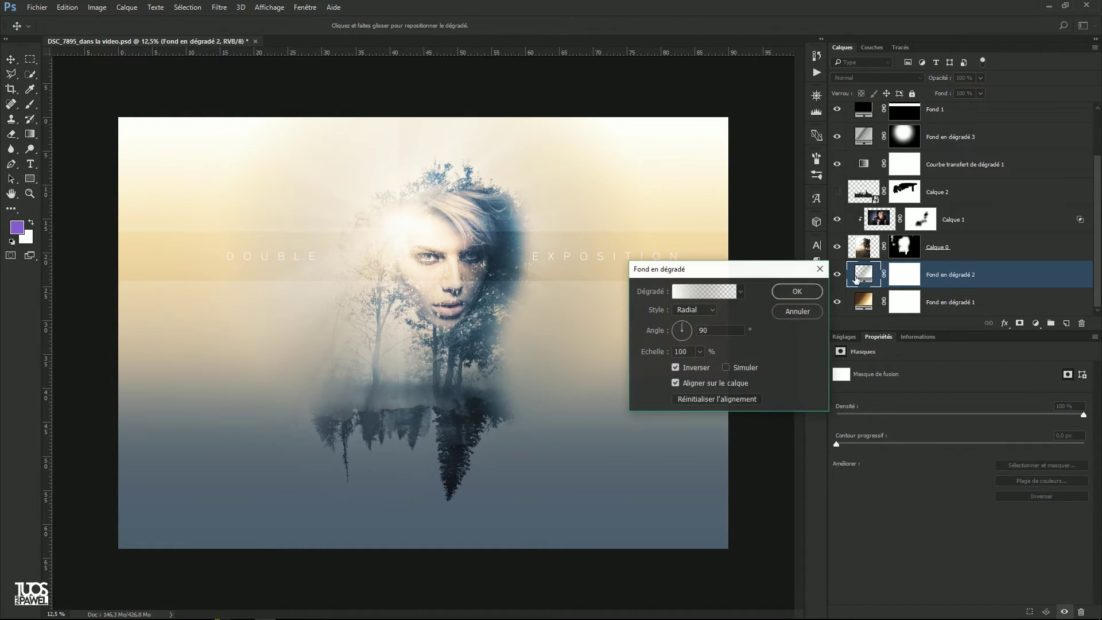
click(683, 294)
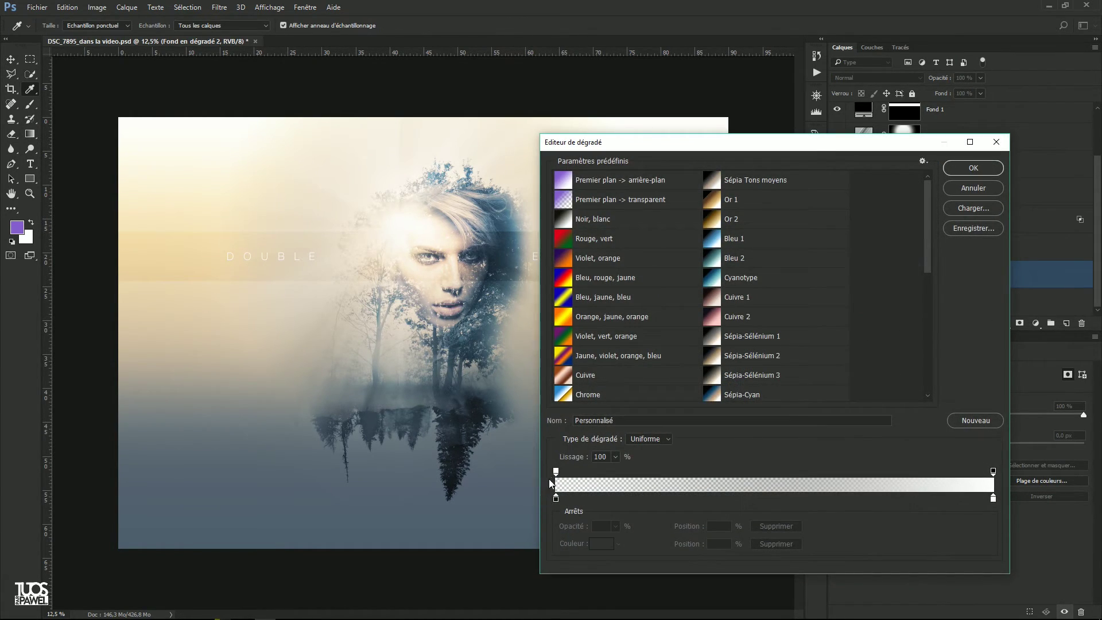
click(556, 498)
drag(992, 500, 997, 500)
click(600, 545)
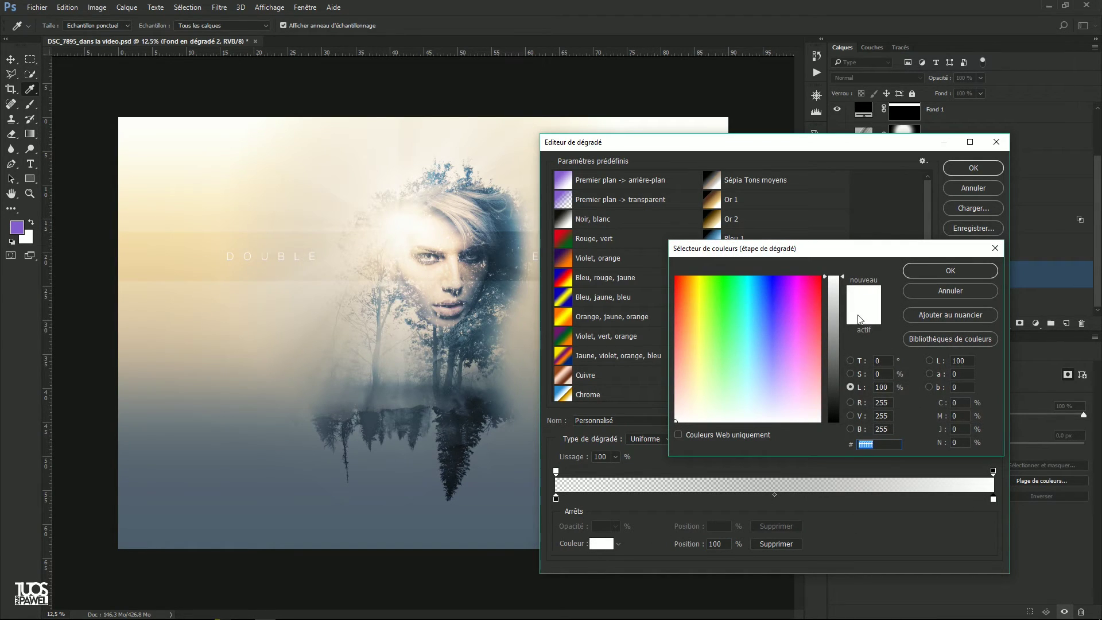
click(963, 291)
click(969, 188)
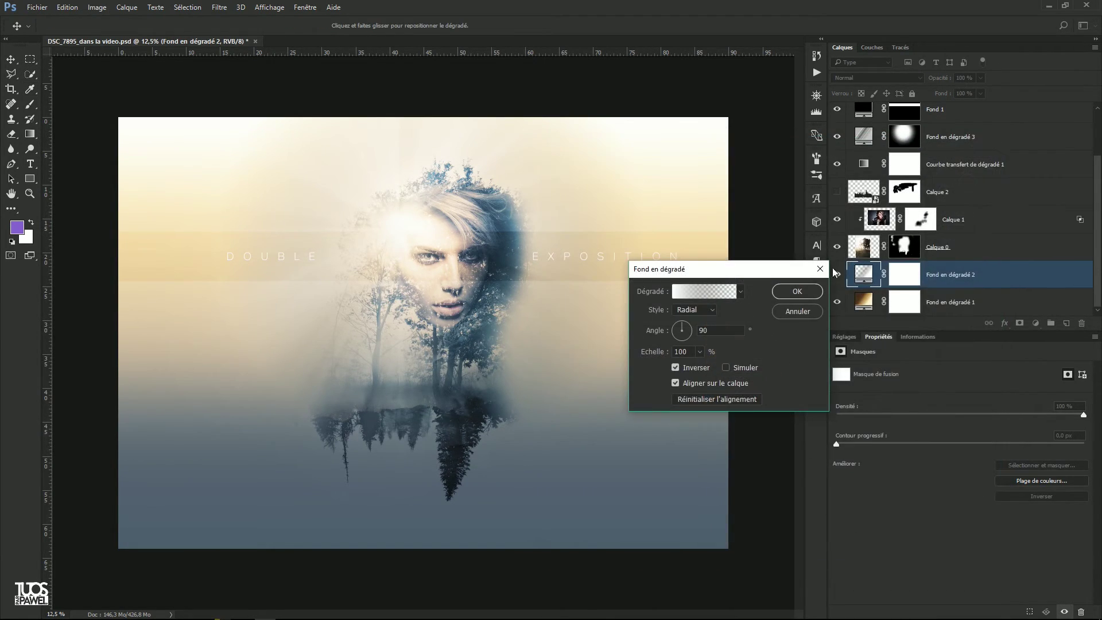
click(790, 313)
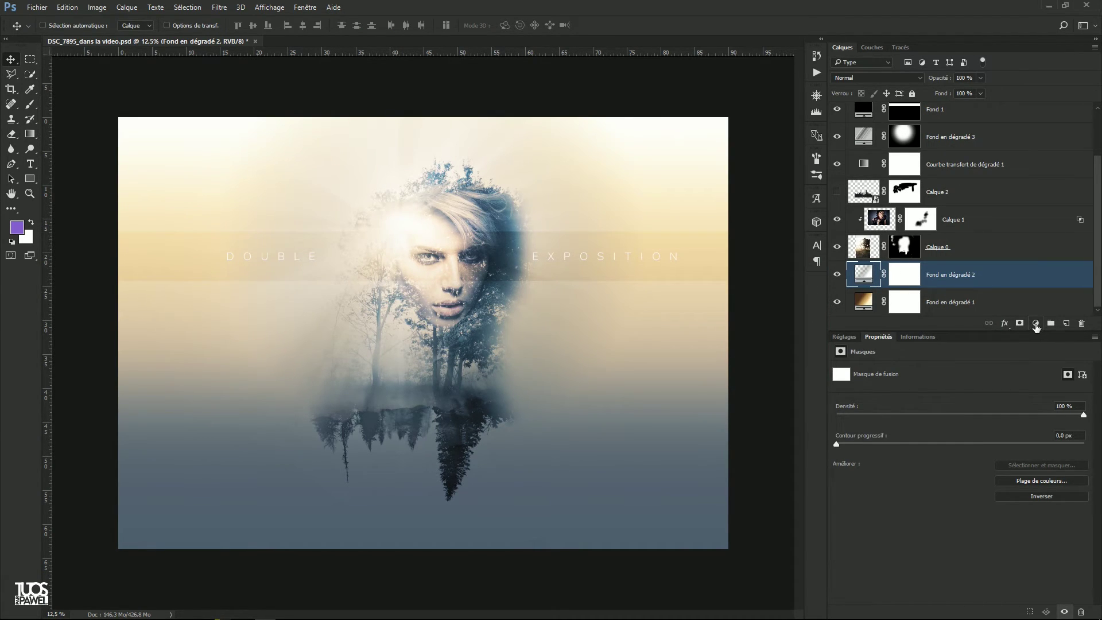
Step: Add a Teinte/Saturation adjustment layer directly above Fond en dégradé 2 and clip it to that layer
click(844, 337)
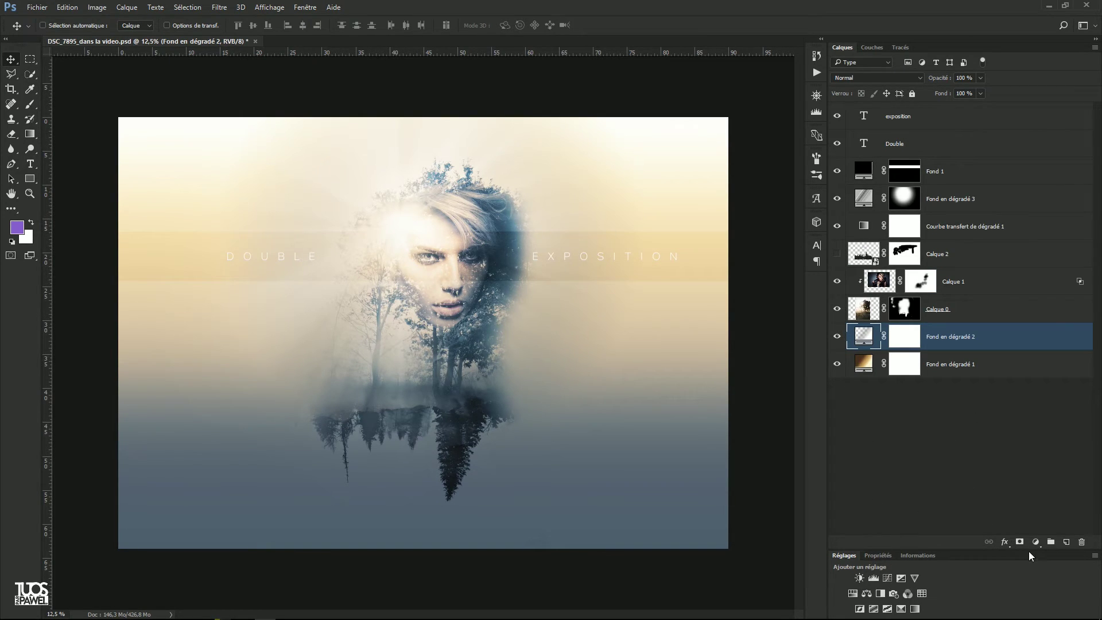
click(1035, 542)
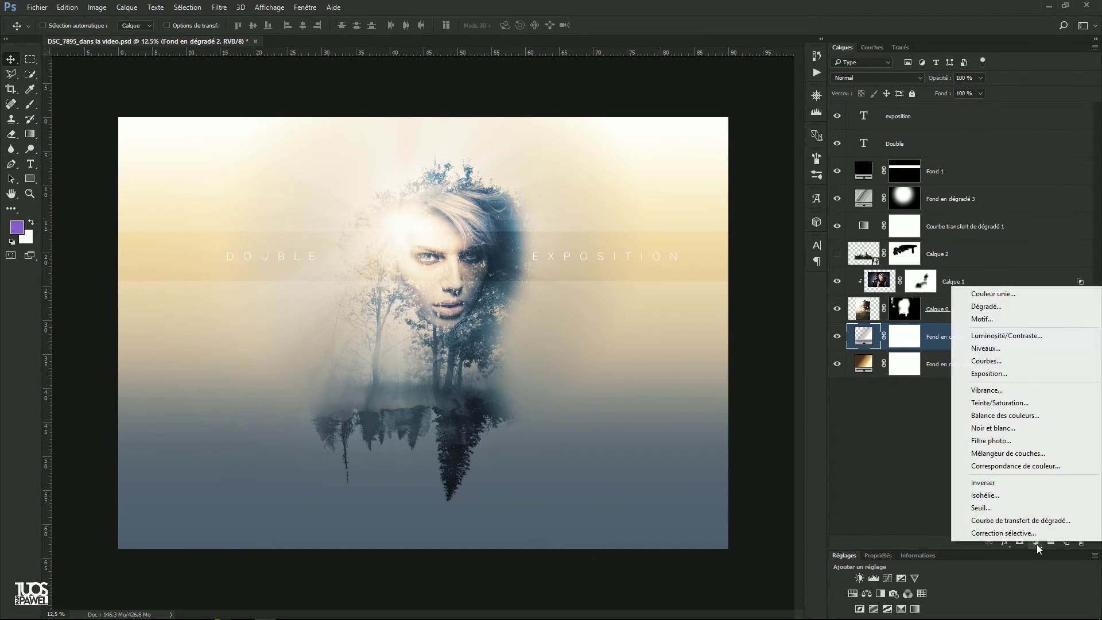
click(991, 402)
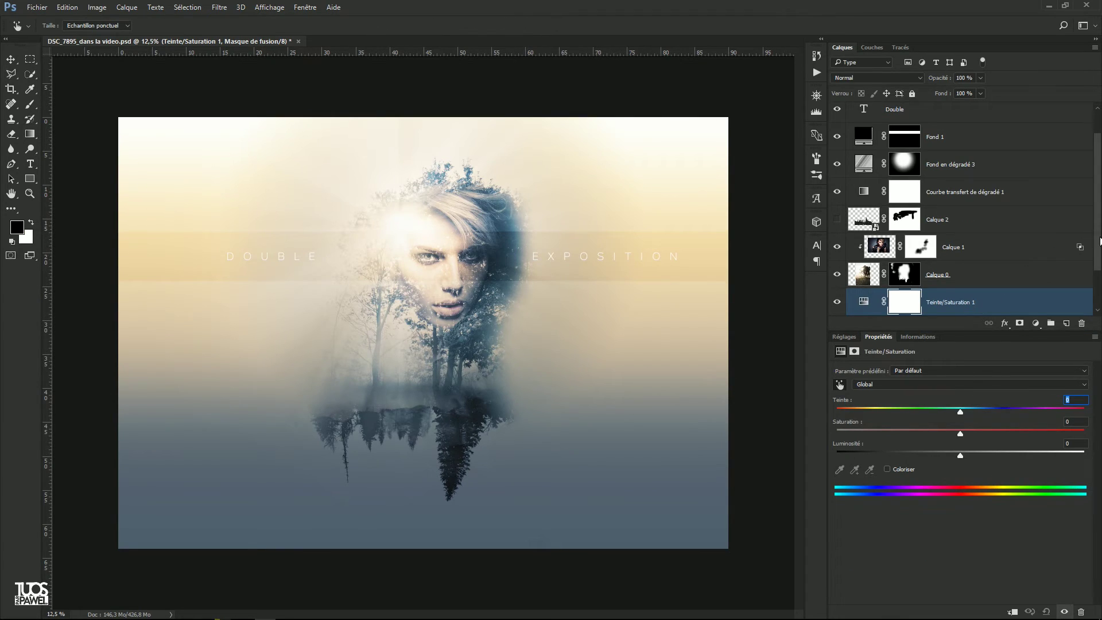
scroll(1098, 242, down, 2)
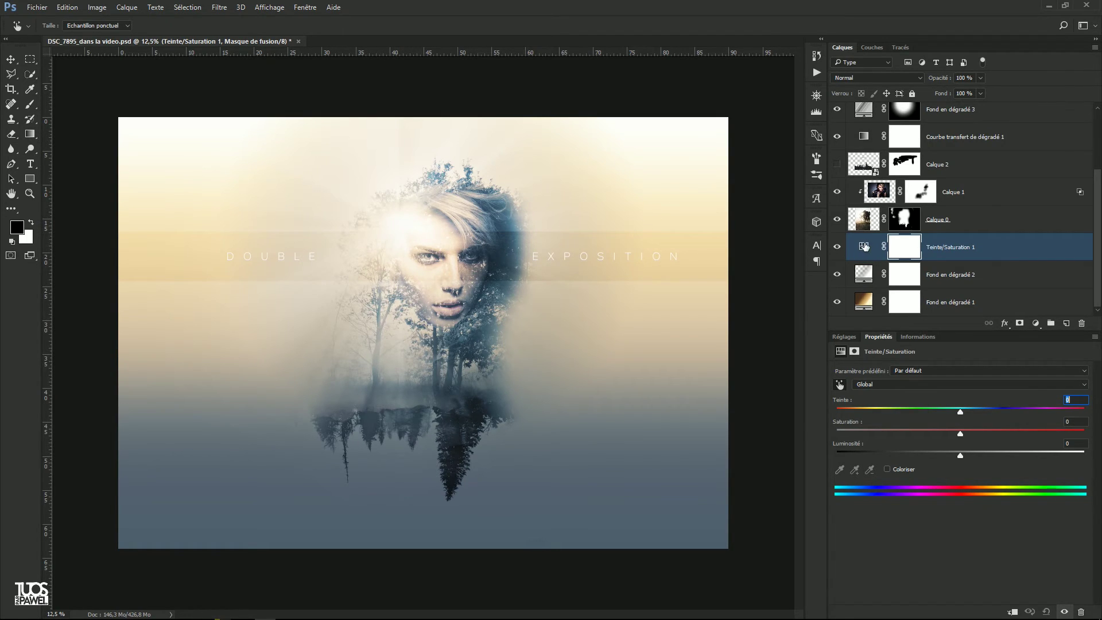
click(1094, 48)
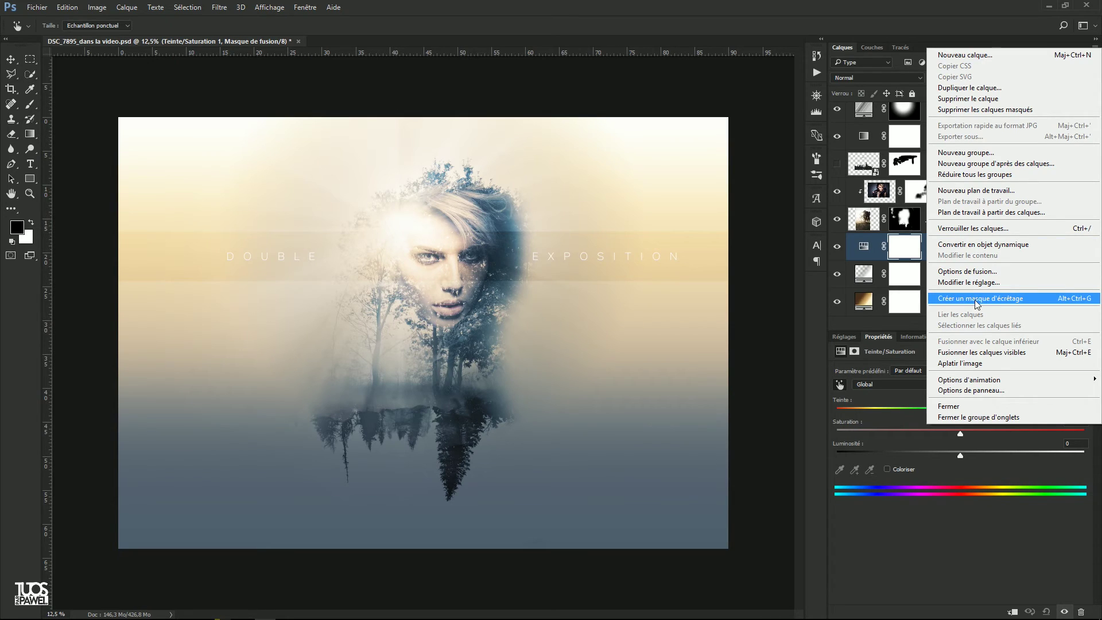
click(1009, 298)
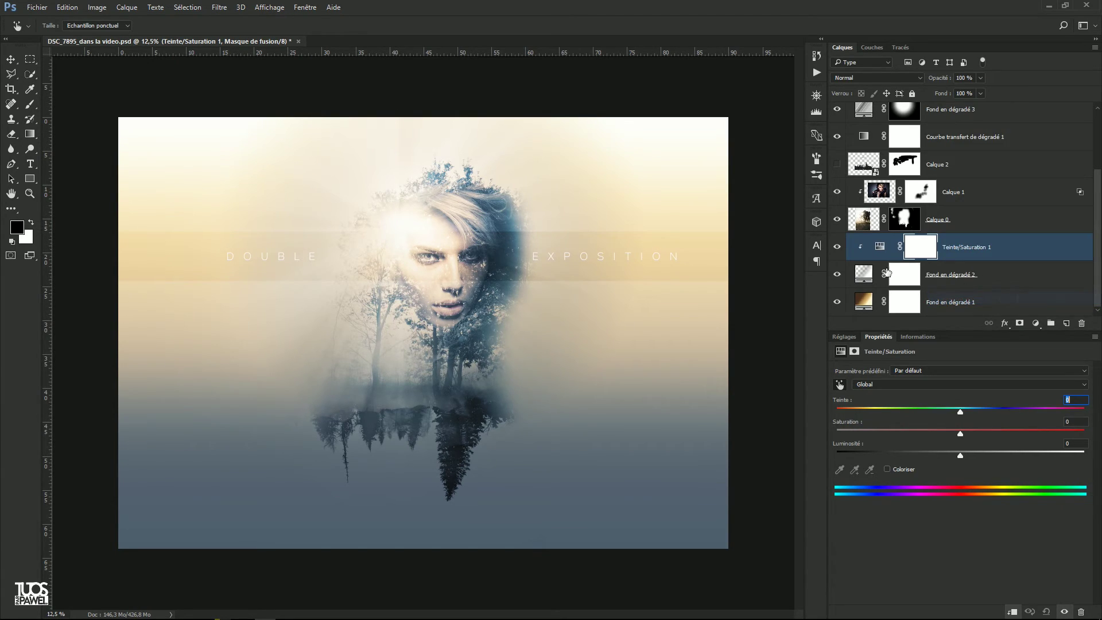
Step: Colorize the clipped Teinte/Saturation 1 layer, trying hues 261 and 128, and set hue 327 and saturation 63 with raised lightness
click(838, 275)
click(837, 276)
click(881, 247)
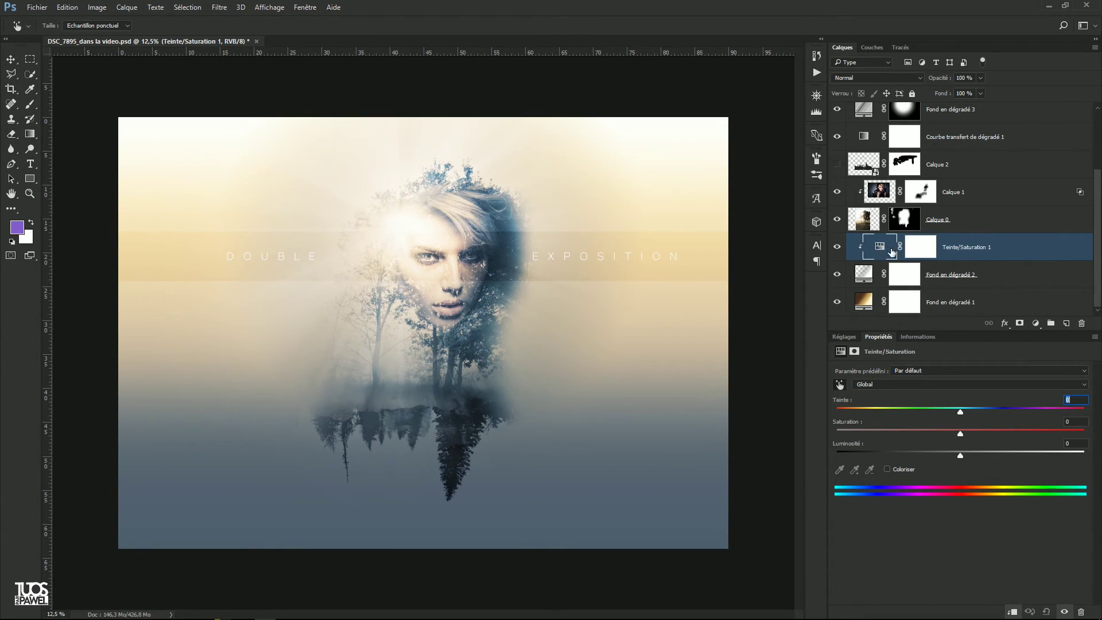
click(888, 469)
drag(901, 432, 960, 434)
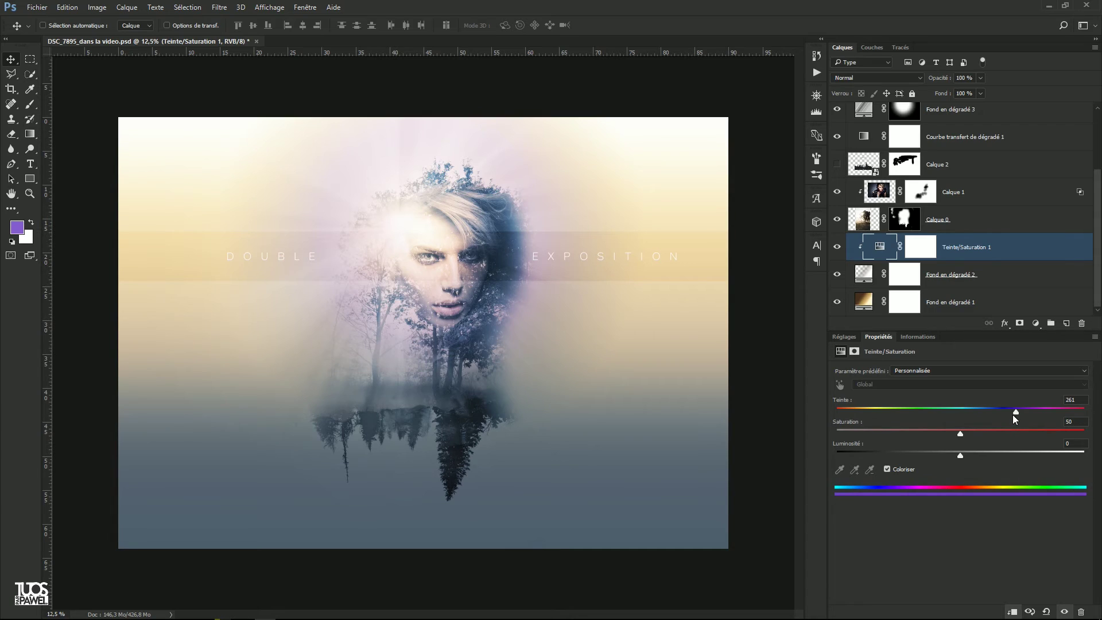
drag(1015, 411, 925, 413)
drag(961, 458, 931, 456)
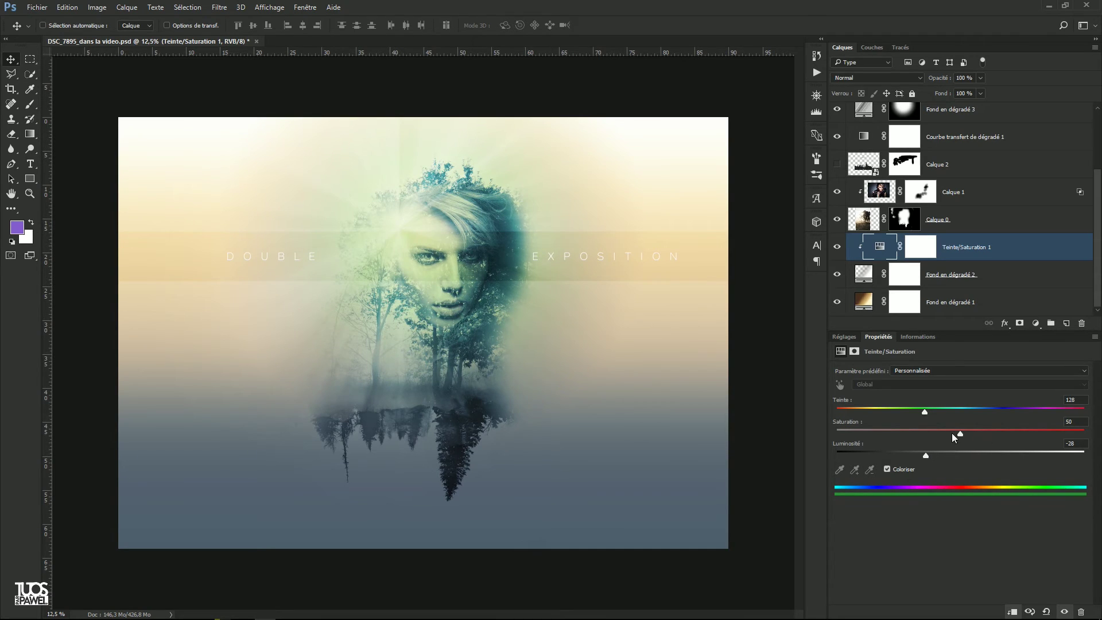
drag(926, 411, 1059, 412)
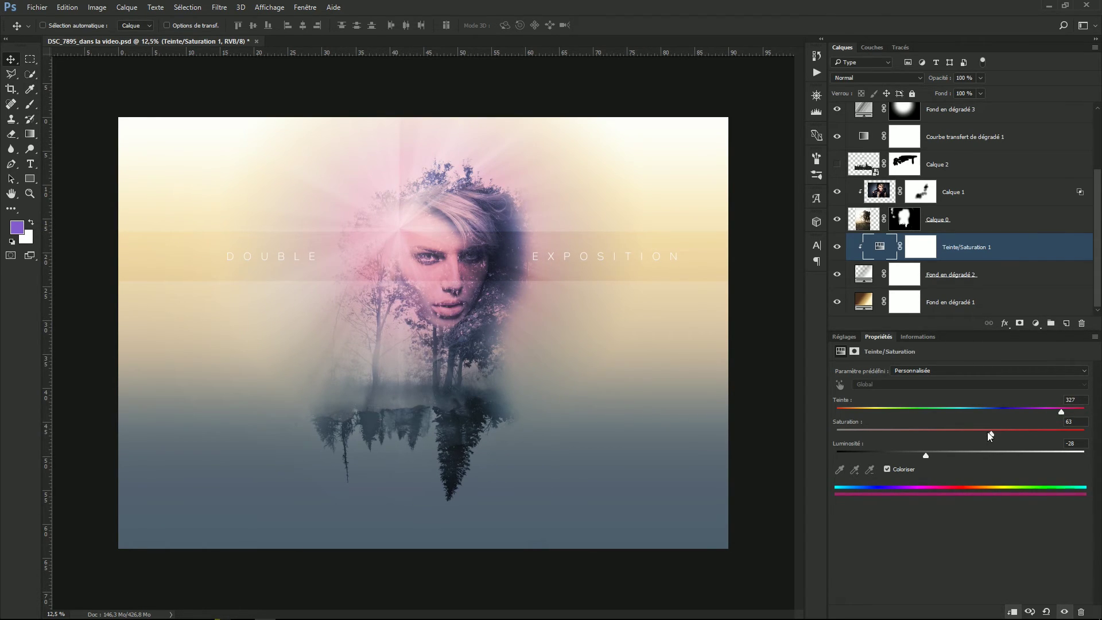
drag(926, 454, 982, 452)
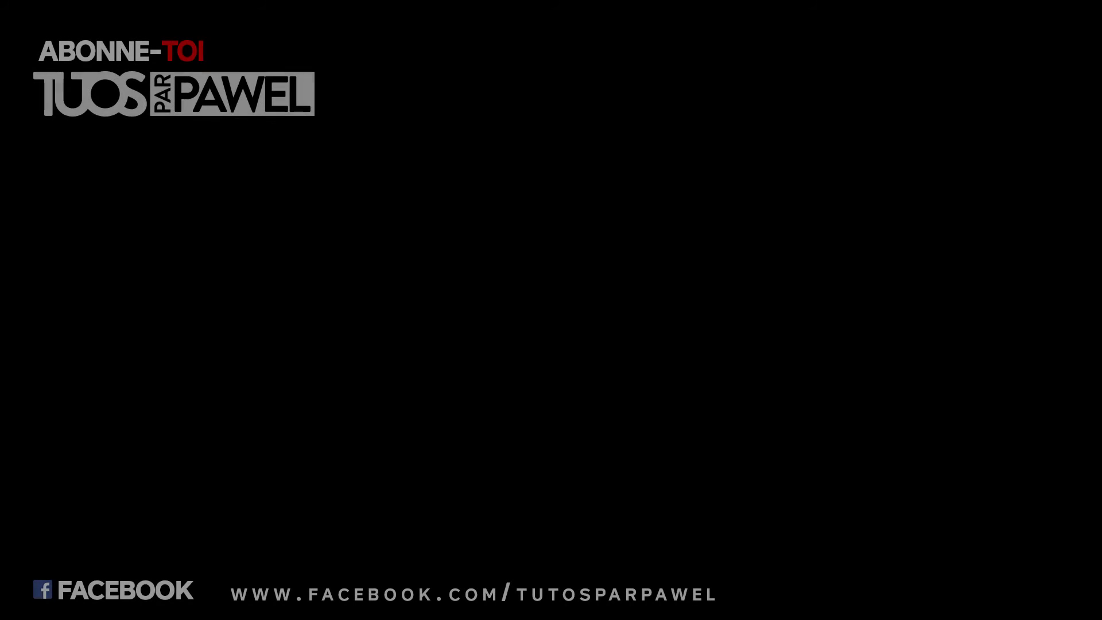